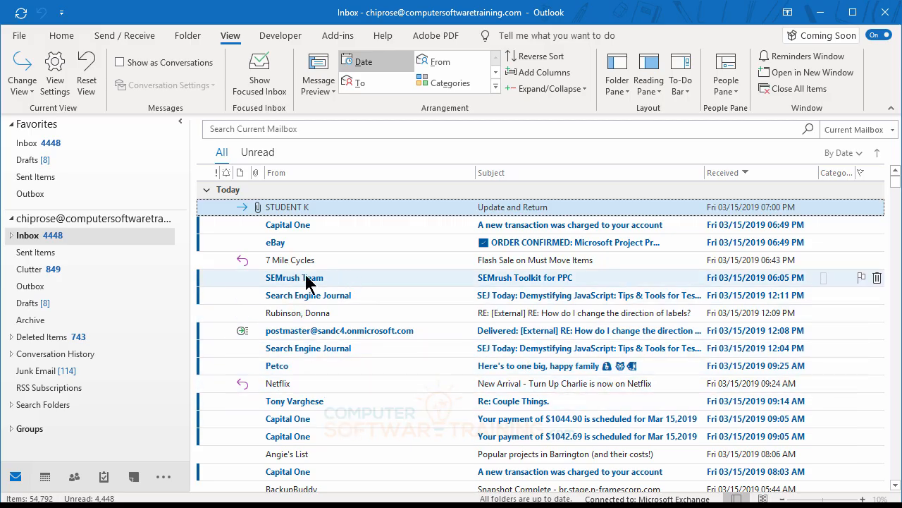
# Open the "SEMrush Toolkit for PPC" message in its own window and look through its content
pyautogui.click(299, 285)
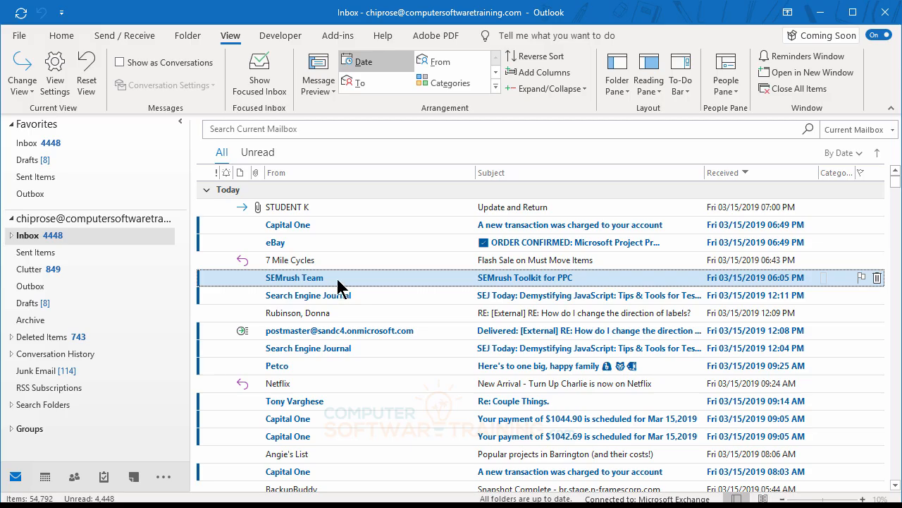
pyautogui.doubleClick(337, 280)
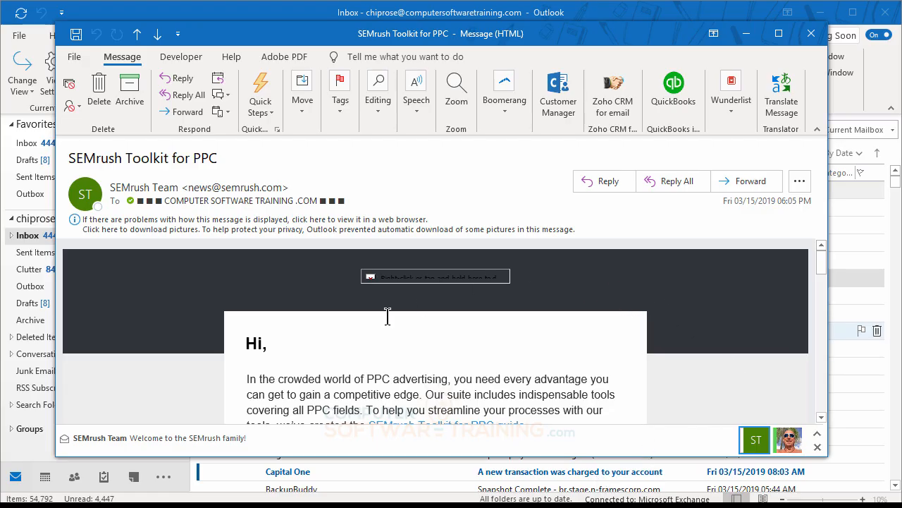
pyautogui.scroll(-3, 199, 364)
pyautogui.scroll(2, 199, 368)
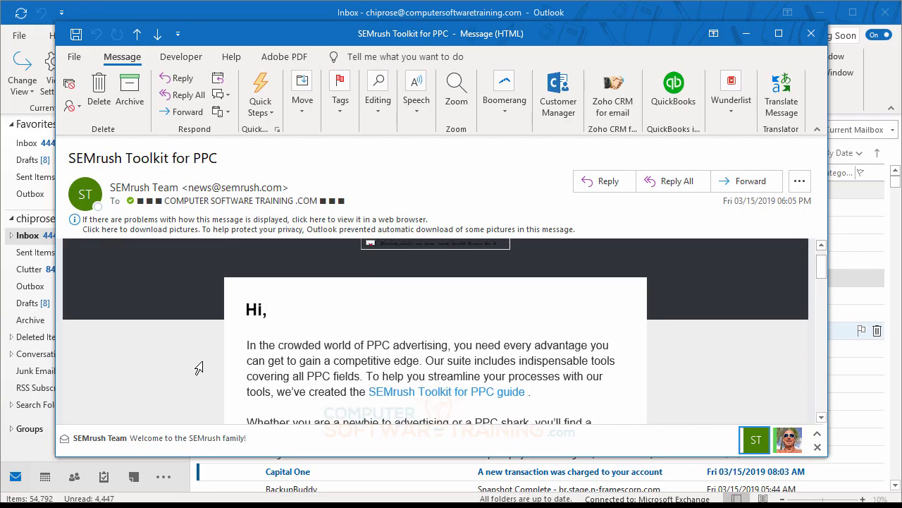
pyautogui.scroll(1, 199, 367)
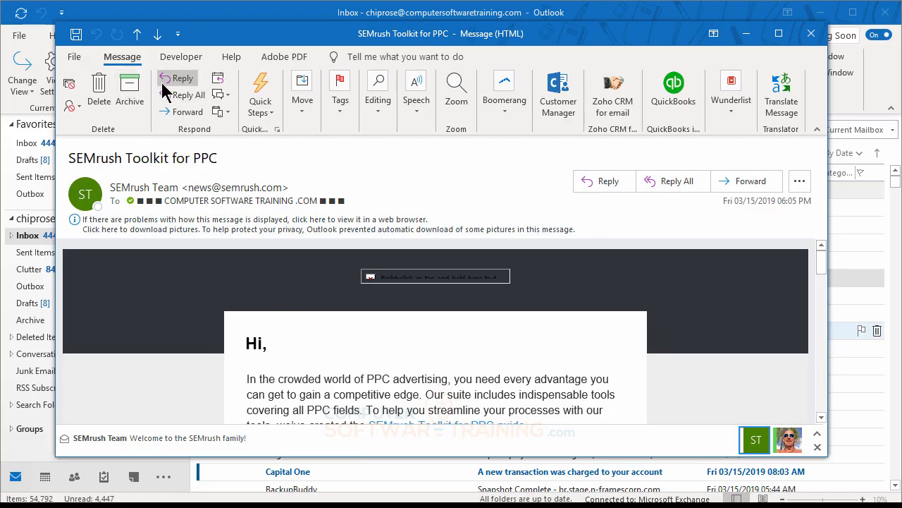
# Reply to the sender of "SEMrush Toolkit for PPC", allowing the external content download, with a line of filler text, and send the reply
pyautogui.click(599, 181)
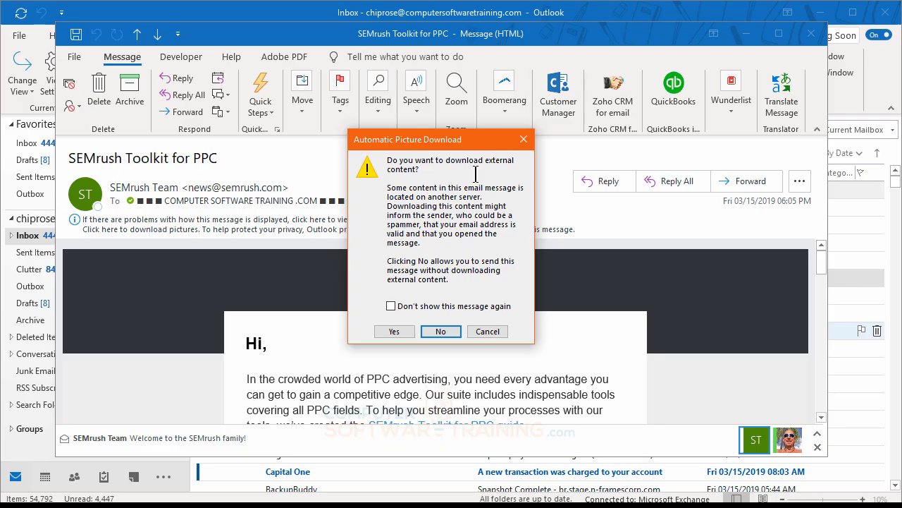
pyautogui.click(394, 333)
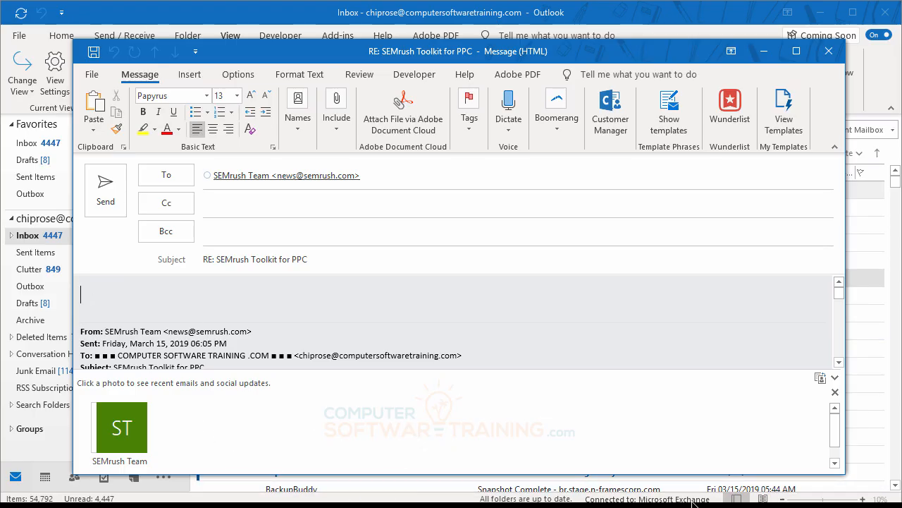
pyautogui.write('Fjdslkfj ldsj flsdjlfj dslkksdj fksdjfkjd slkfj dsj fs')
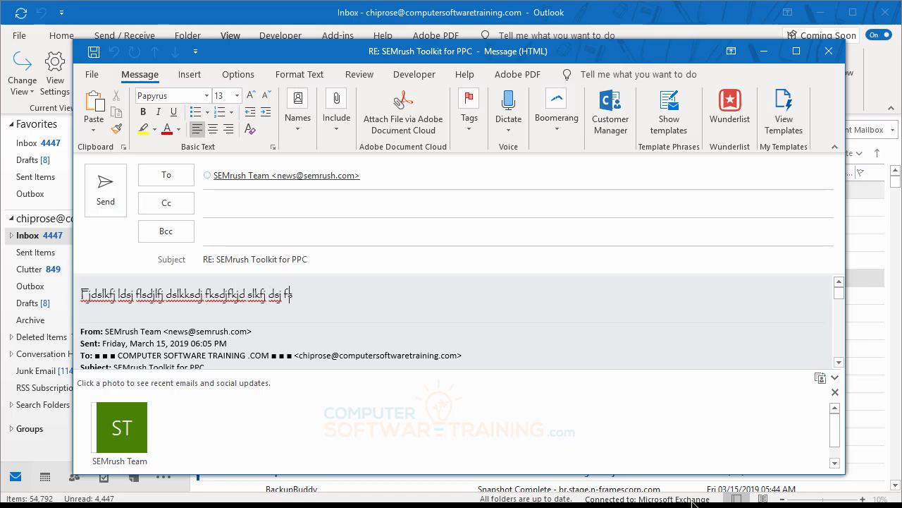
pyautogui.write('dj fsdj lfj sdlfj')
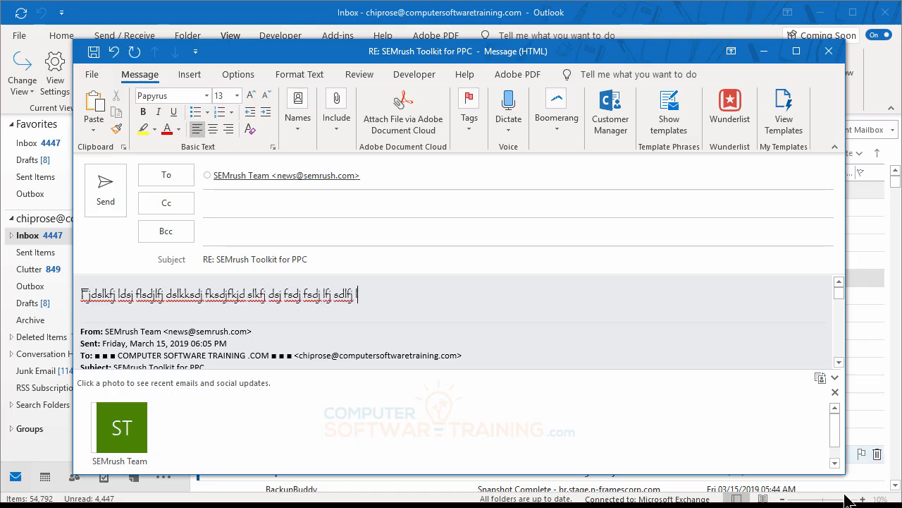
pyautogui.click(117, 196)
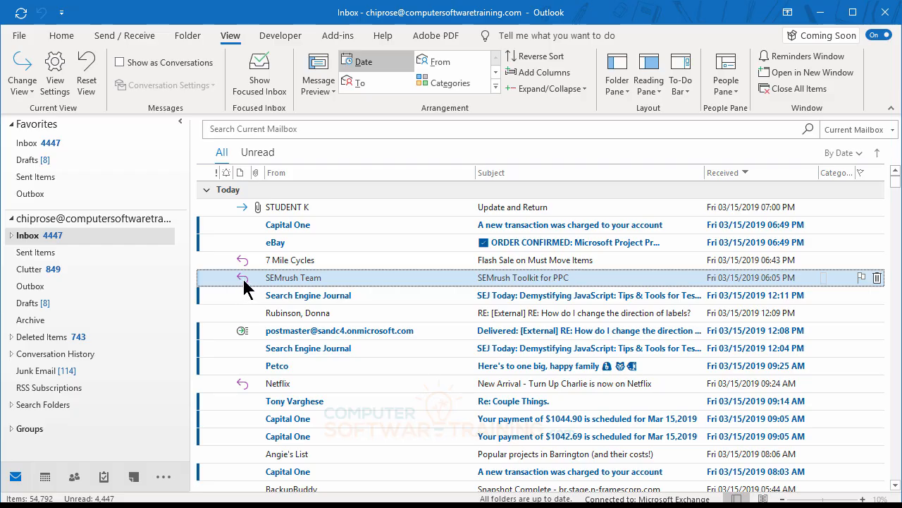
# Reopen the "SEMrush Toolkit for PPC" message to check its reply information, and close it
pyautogui.doubleClick(314, 281)
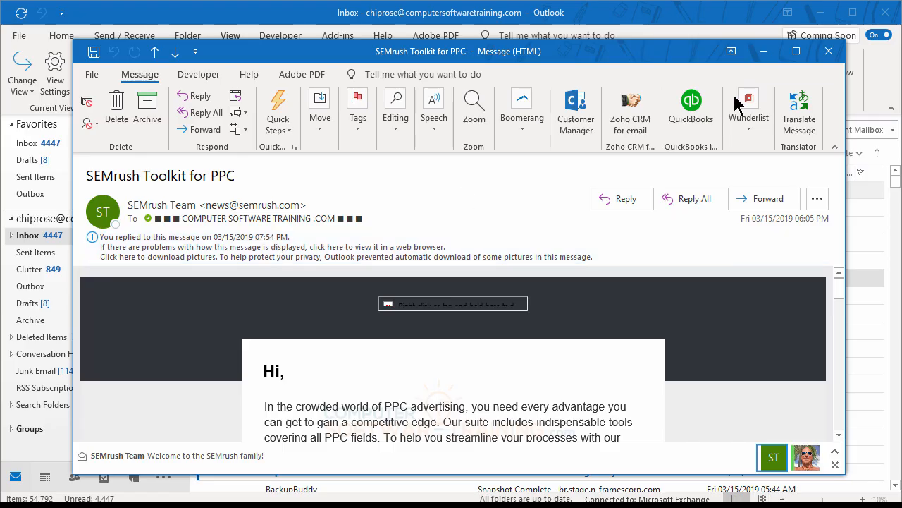
pyautogui.click(830, 53)
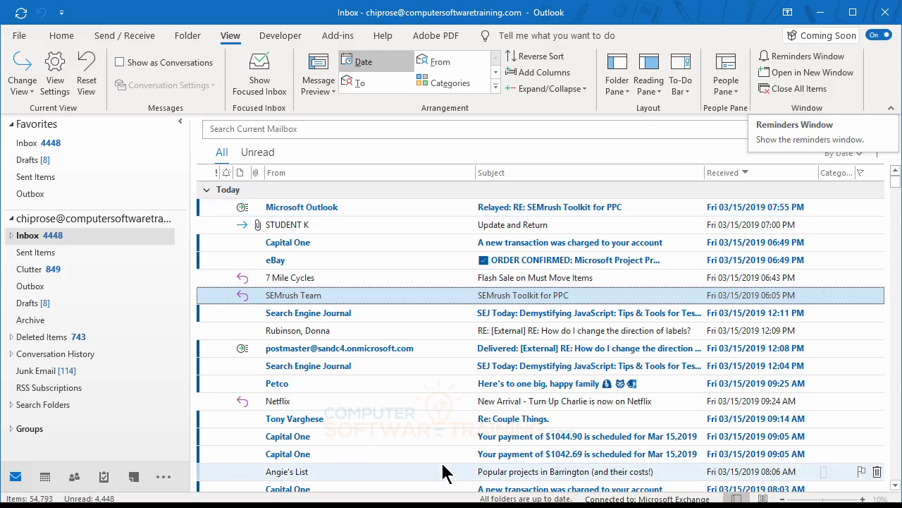
# Start a Reply All to the message "Our Public W/S Schedule Through the end of the year" and close the draft unsent
pyautogui.scroll(-4, 377, 271)
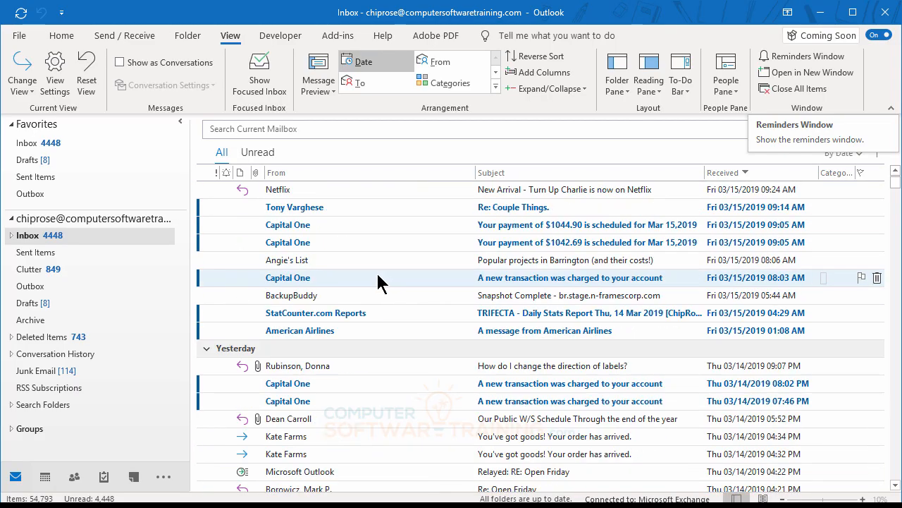
pyautogui.scroll(-1, 378, 276)
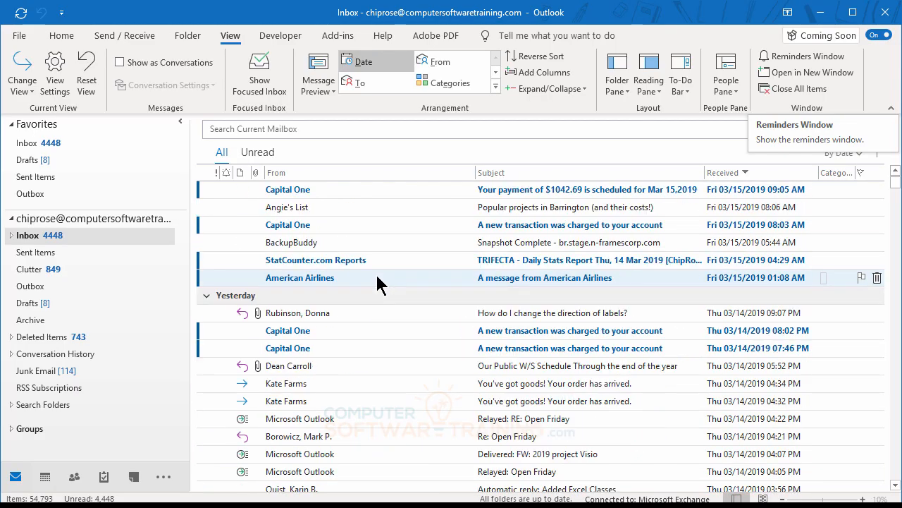
pyautogui.doubleClick(308, 373)
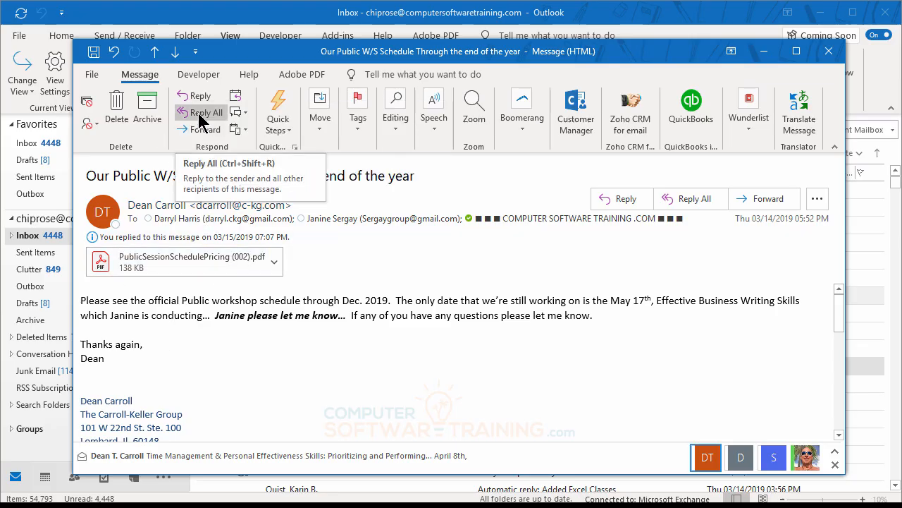
pyautogui.click(201, 112)
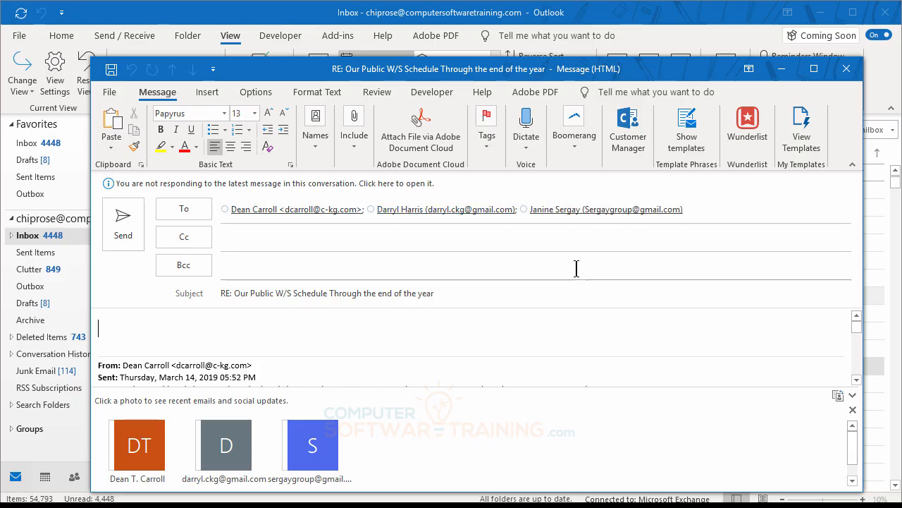
pyautogui.press('Escape')
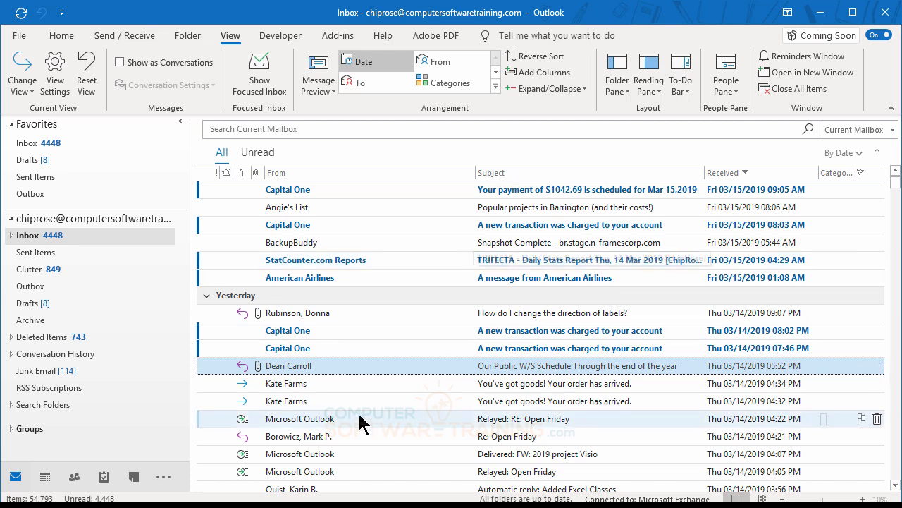
# Reopen the message "Our Public W/S Schedule Through the end of the year" to examine its recipient list, and close it
pyautogui.doubleClick(327, 363)
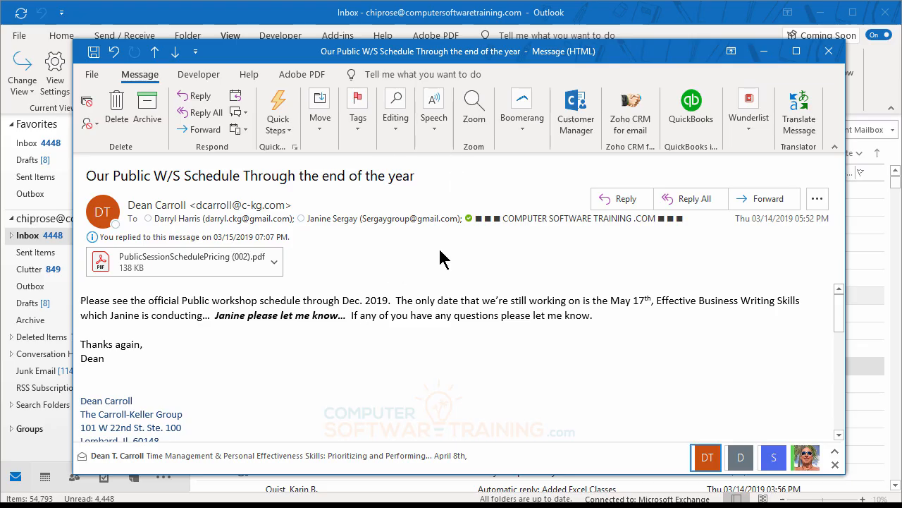
pyautogui.moveTo(389, 220)
pyautogui.click(828, 54)
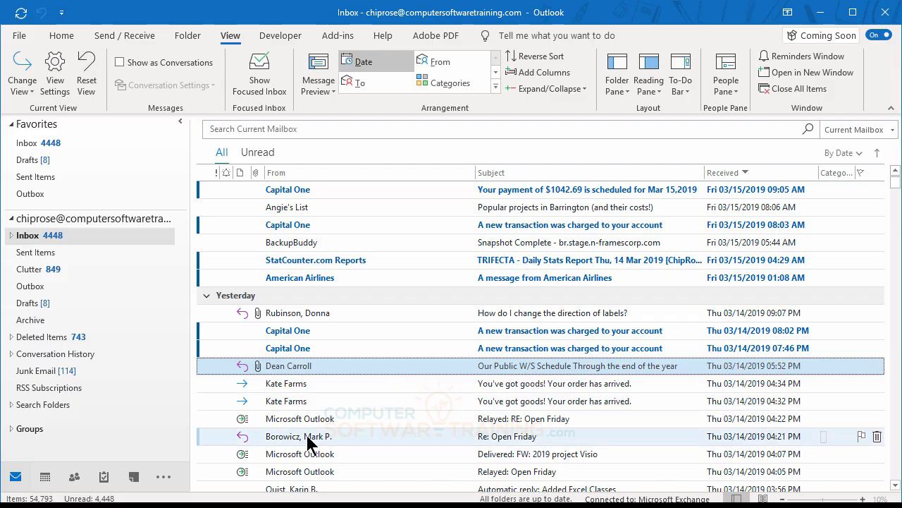
# Read through yesterday's message "Re: HAVING PROBLEM WITH CAR. NEED YOUR ADVICE NOW" and close it
pyautogui.scroll(-3, 329, 416)
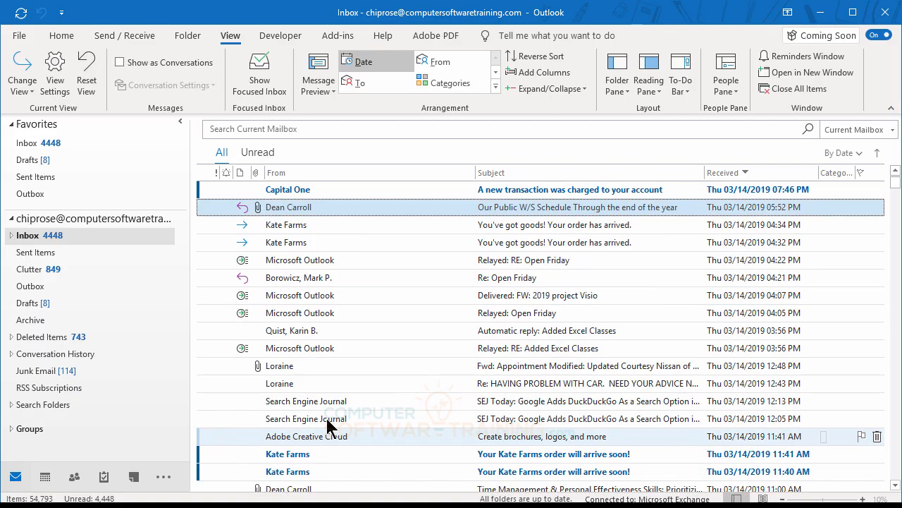
pyautogui.doubleClick(300, 385)
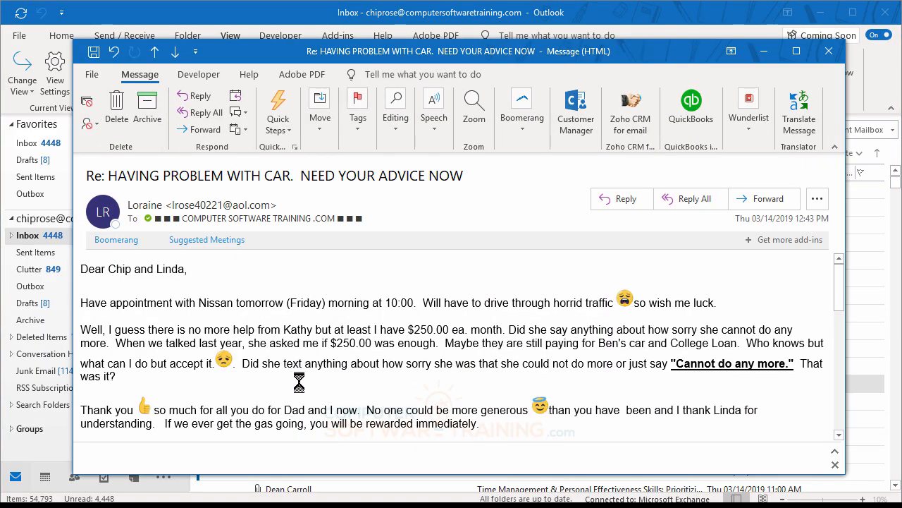
pyautogui.scroll(-3, 364, 337)
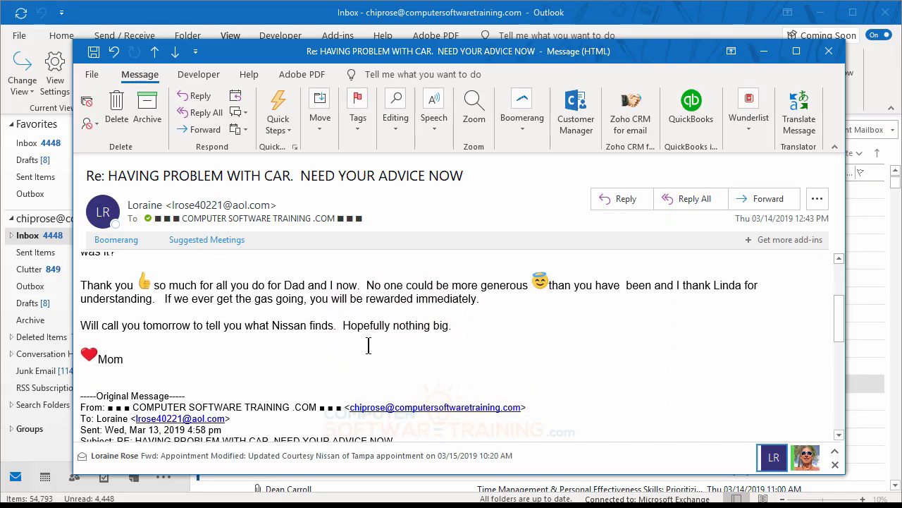
pyautogui.scroll(3, 368, 347)
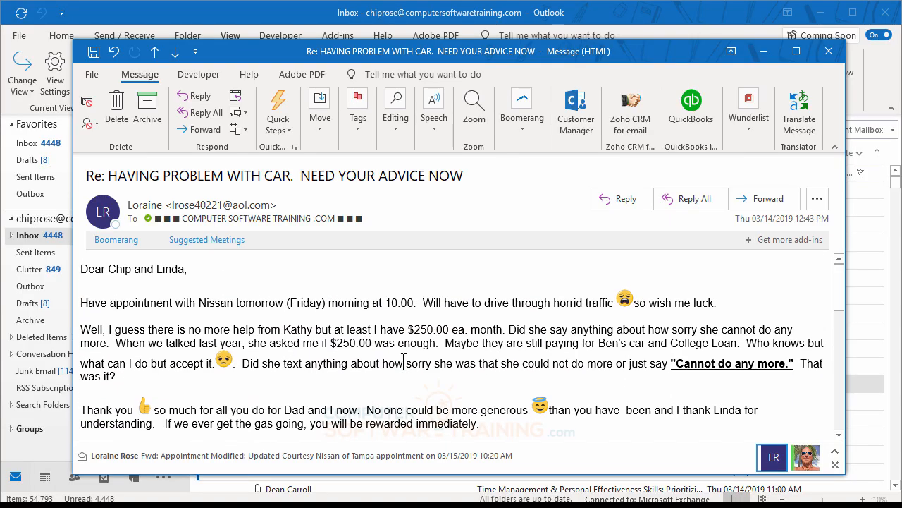
pyautogui.press('Escape')
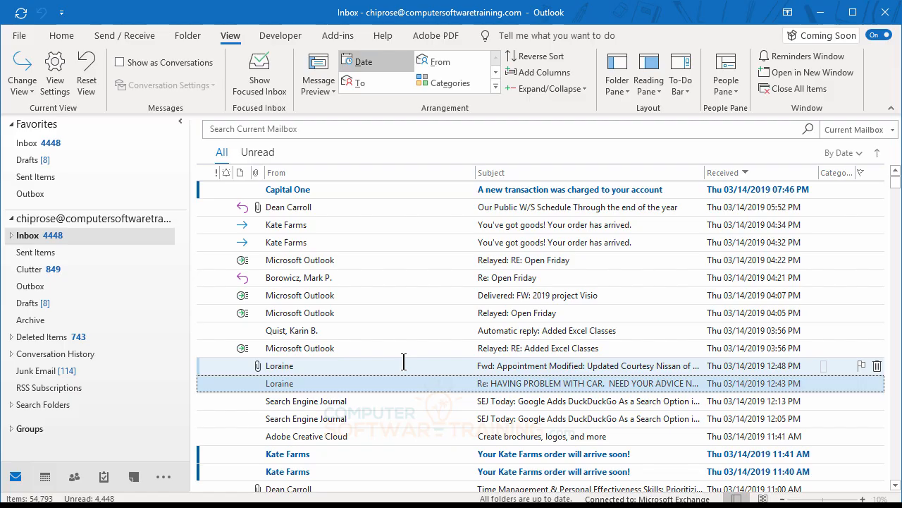
# Open the message "Re: HAVING PROBLEM WITH CAR. NEED YOUR ADVICE NOW" again and create a forward addressed to STUDENT B
pyautogui.doubleClick(375, 385)
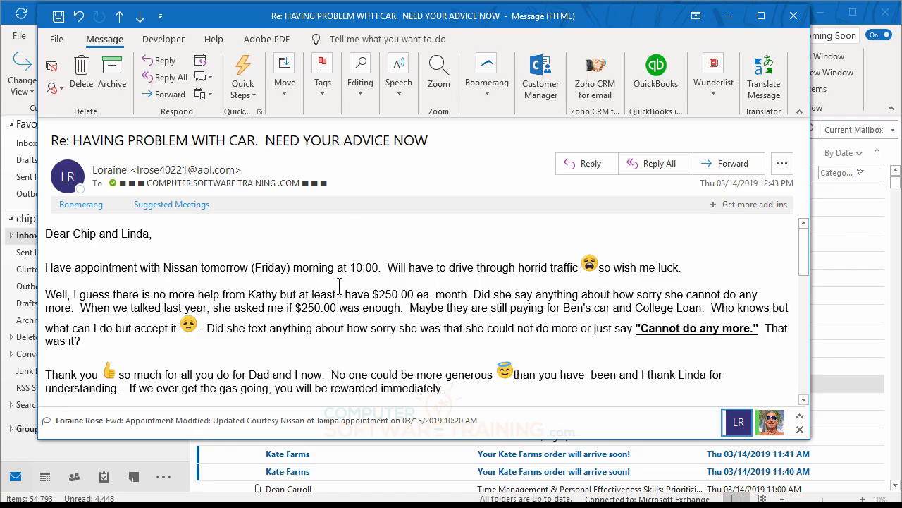
pyautogui.click(170, 94)
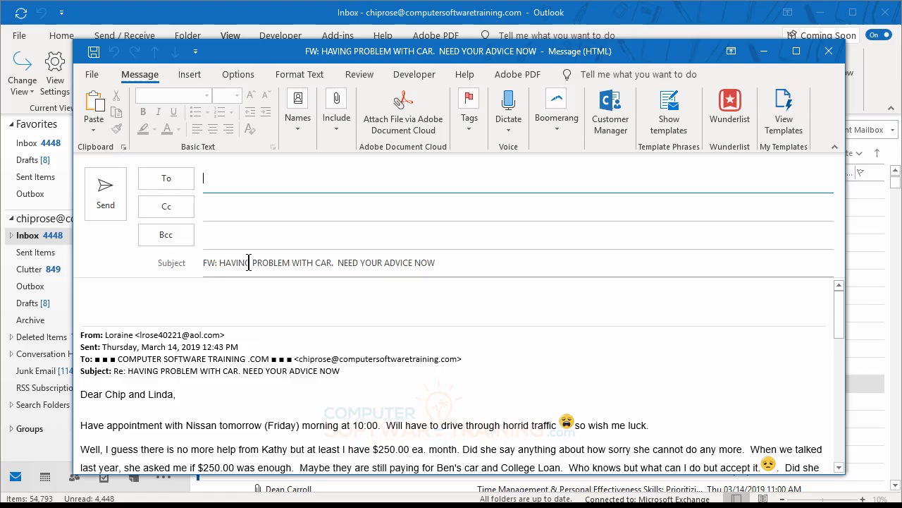
pyautogui.write('stu')
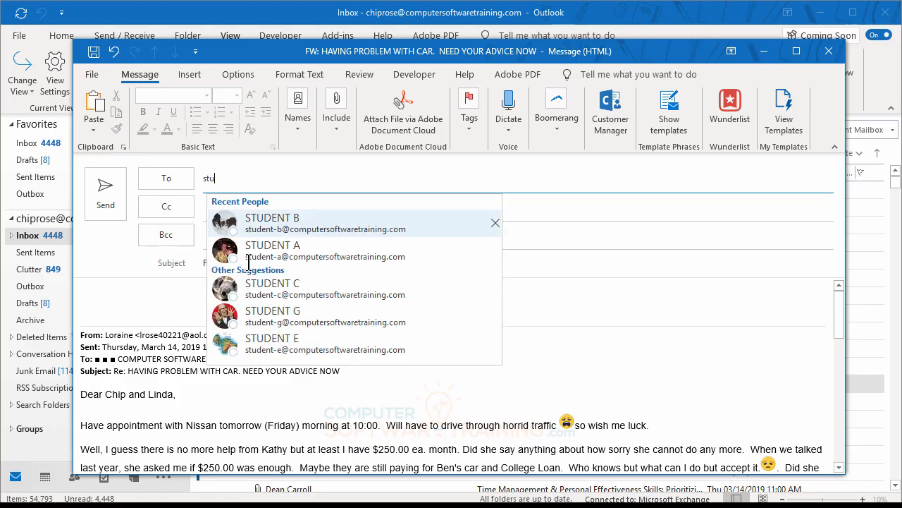
pyautogui.write('dent-')
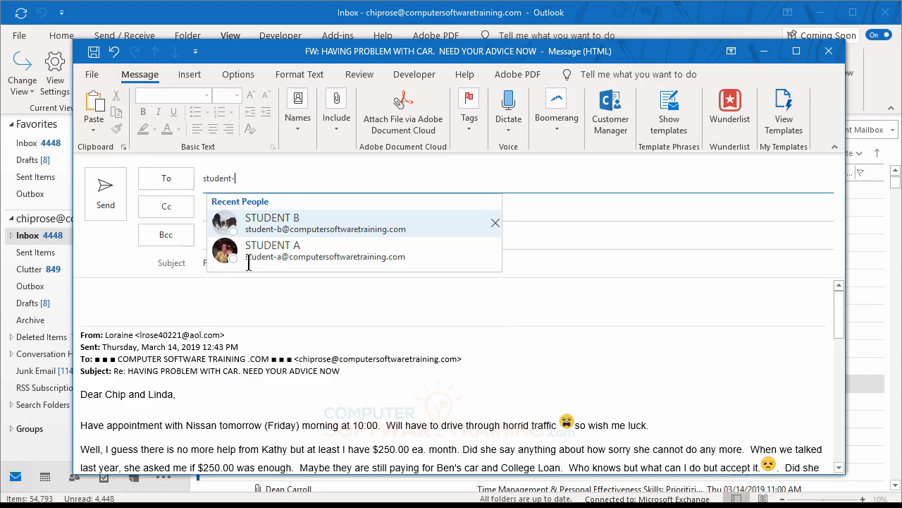
pyautogui.write('b')
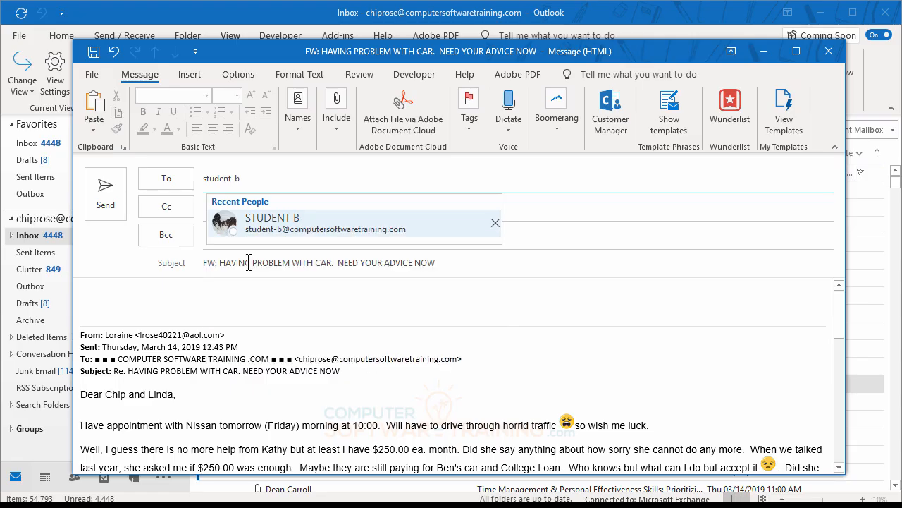
pyautogui.click(236, 232)
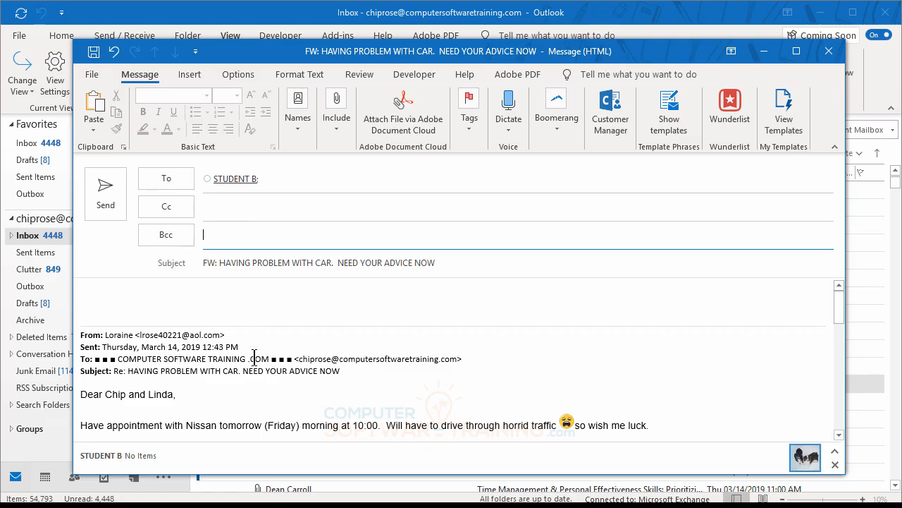
# Add a line of filler text above the original message in the forward to STUDENT B and send it
pyautogui.click(149, 294)
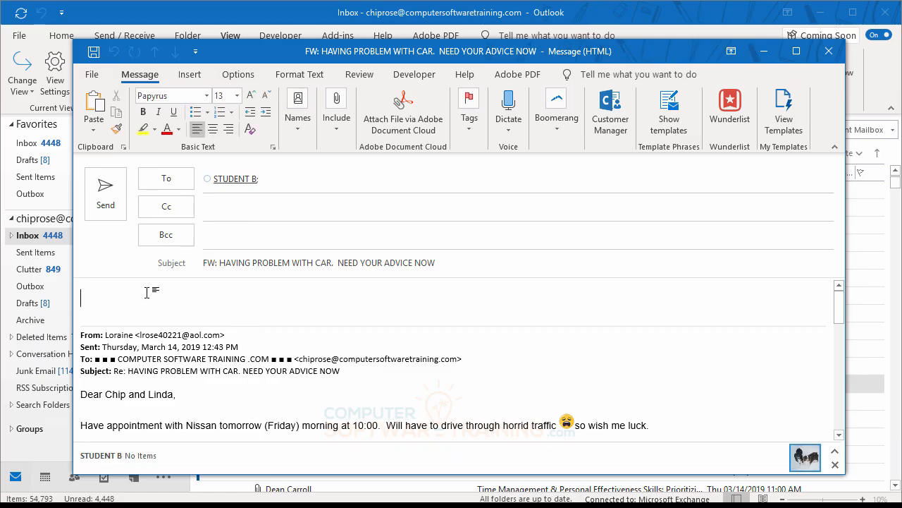
pyautogui.write('Fhdshfhdskfhdskjhfksdhfk jksdhfjd fdjfh')
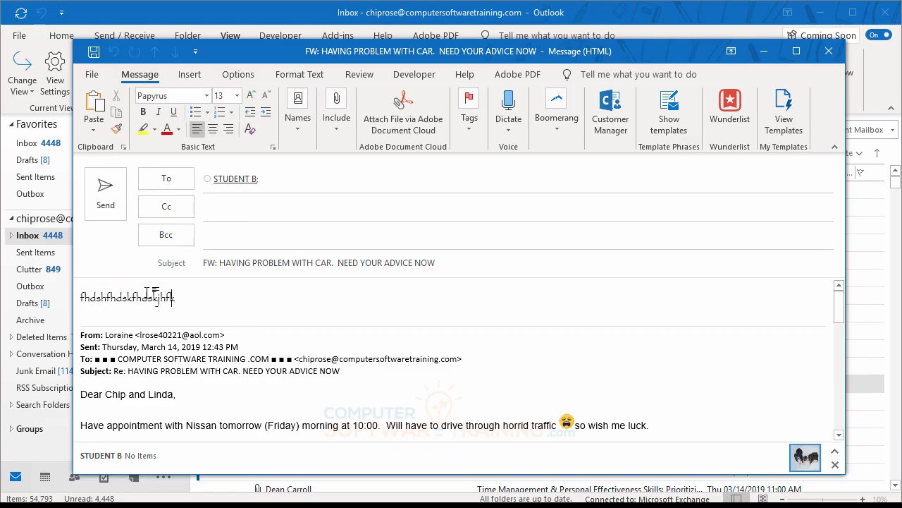
pyautogui.write('jdhds hfjhjhdfh sdh fk')
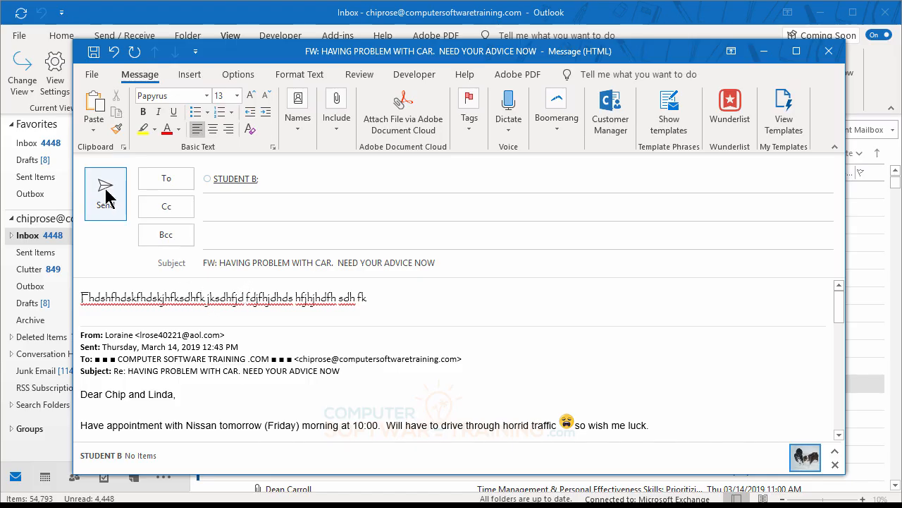
pyautogui.click(106, 196)
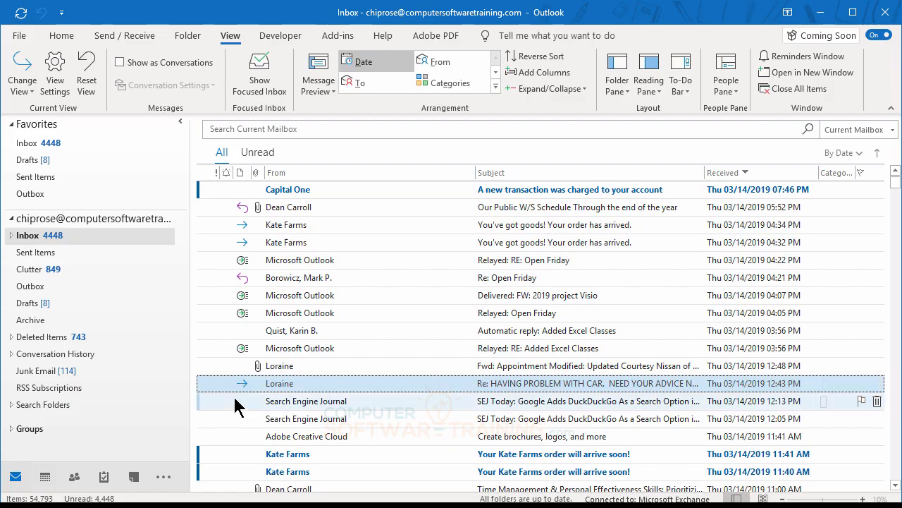
# Reopen the forwarded "HAVING PROBLEM WITH CAR" message to check its forwarding information, and close it
pyautogui.doubleClick(287, 383)
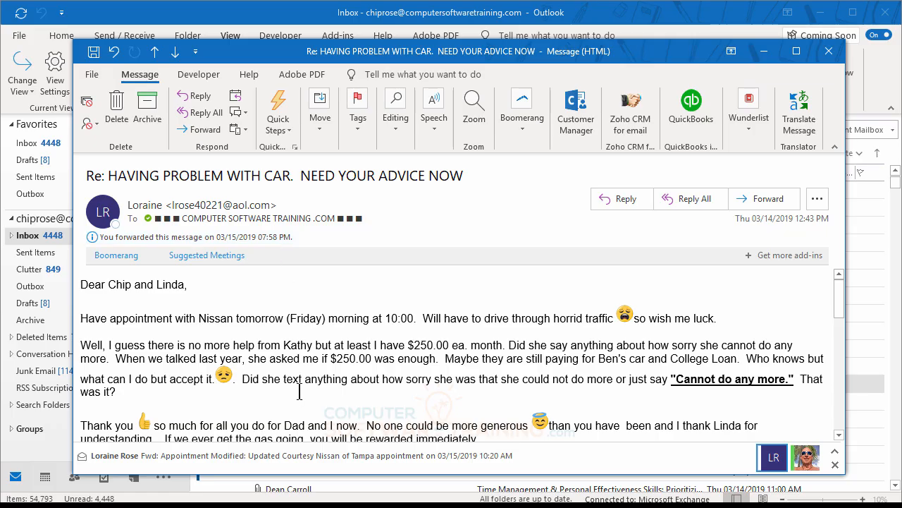
pyautogui.click(835, 55)
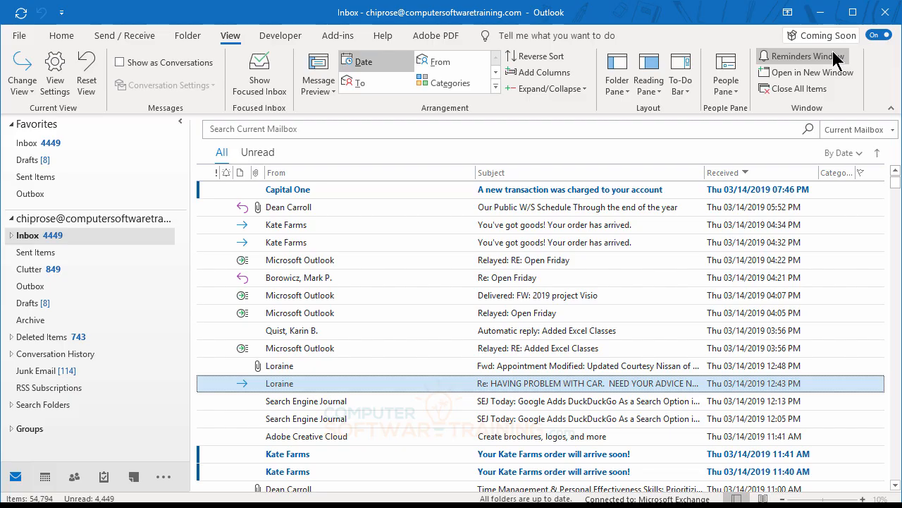
# Look over the message "Our Public W/S Schedule Through the end of the year" and its PDF attachment, and close it
pyautogui.click(335, 211)
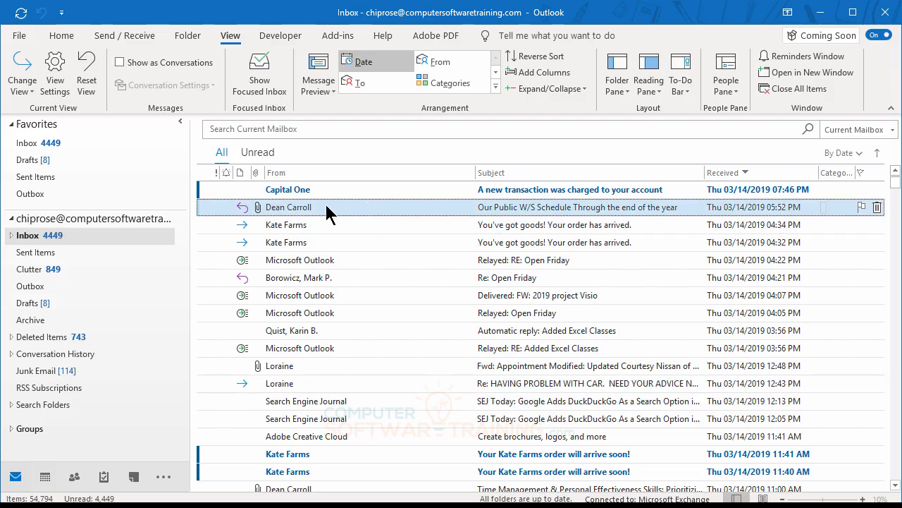
pyautogui.doubleClick(319, 207)
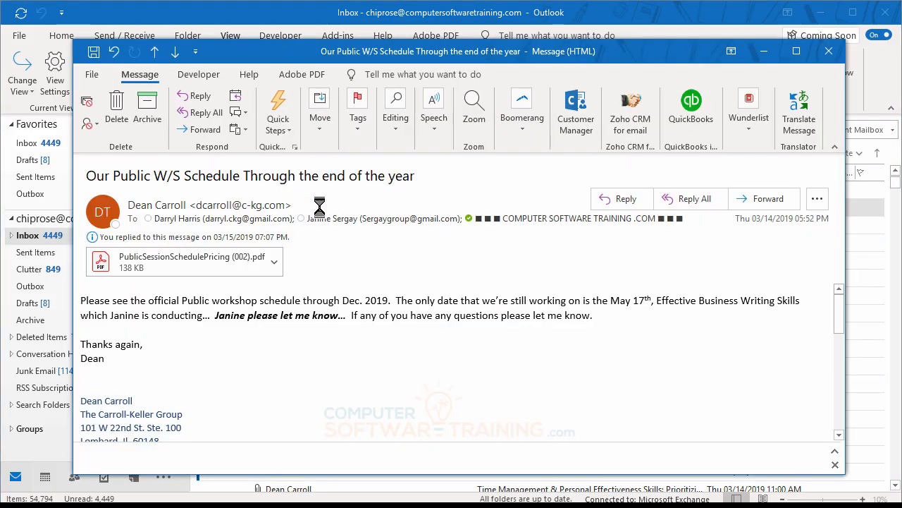
pyautogui.click(829, 51)
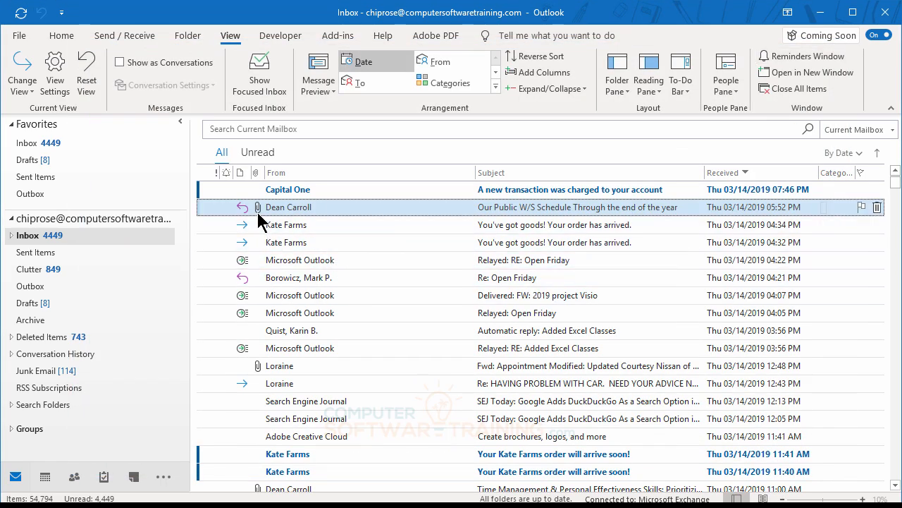
pyautogui.doubleClick(344, 209)
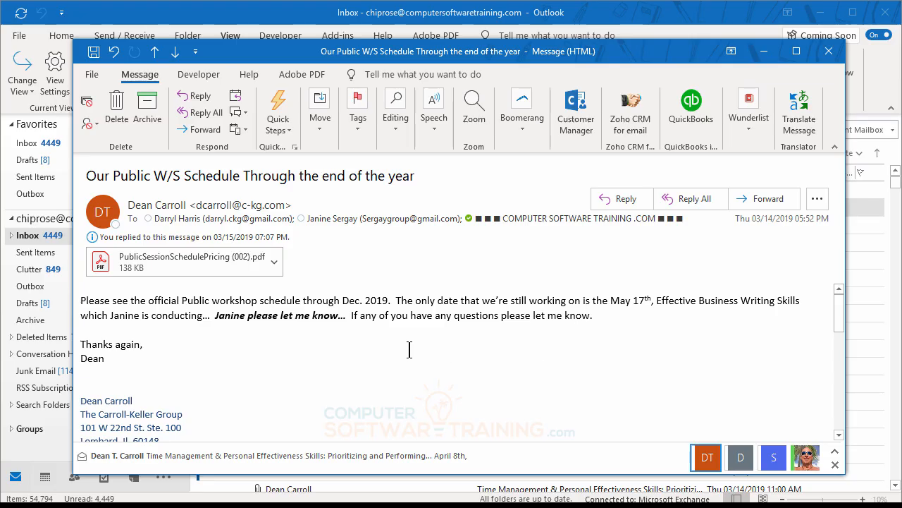
pyautogui.press('Escape')
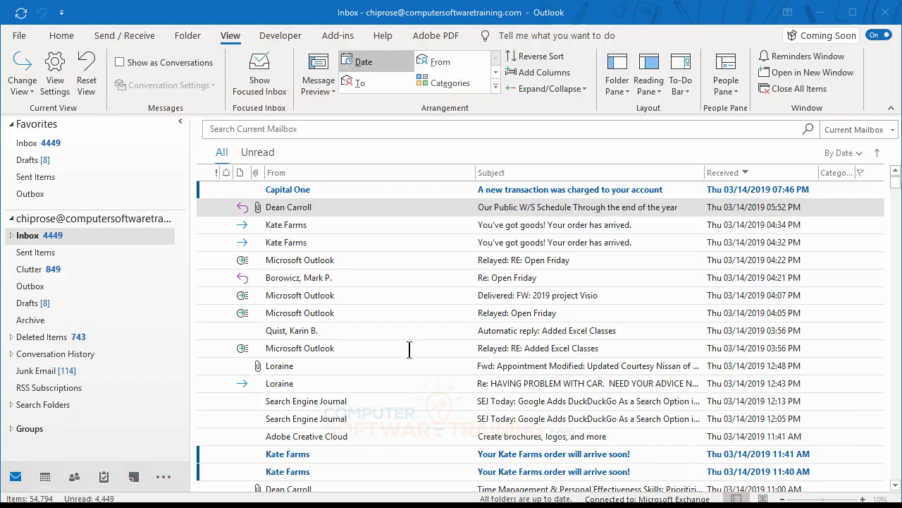
# Save the attachment PublicSessionSchedulePricing (002).pdf from the "Our Public W/S Schedule Through the end of the year" message to the Desktop
pyautogui.doubleClick(354, 208)
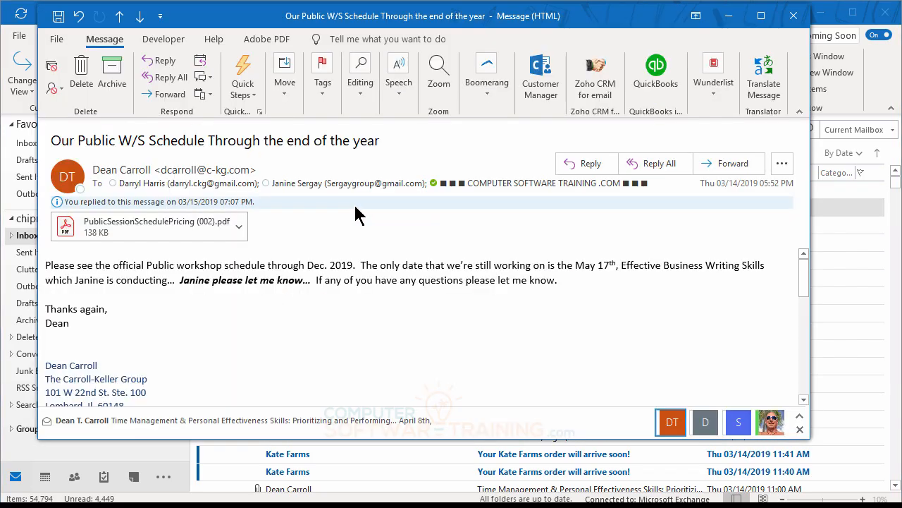
pyautogui.click(137, 226)
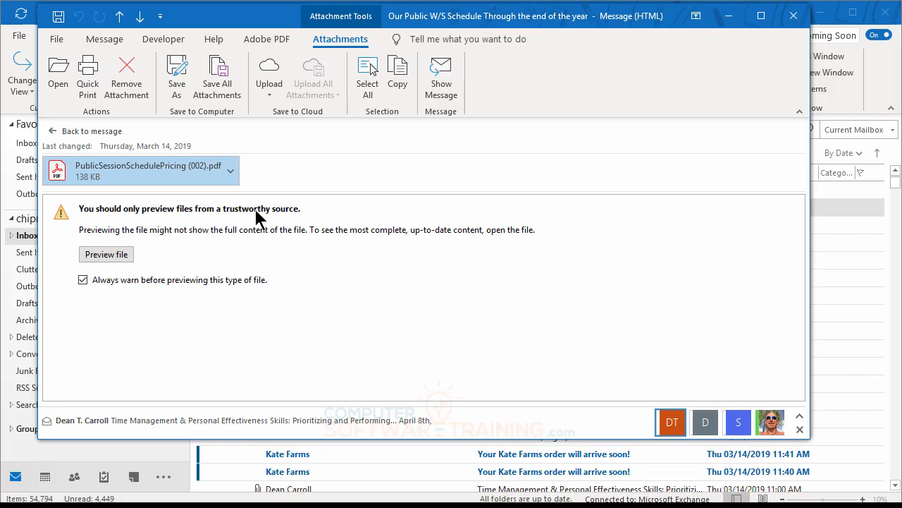
pyautogui.click(176, 76)
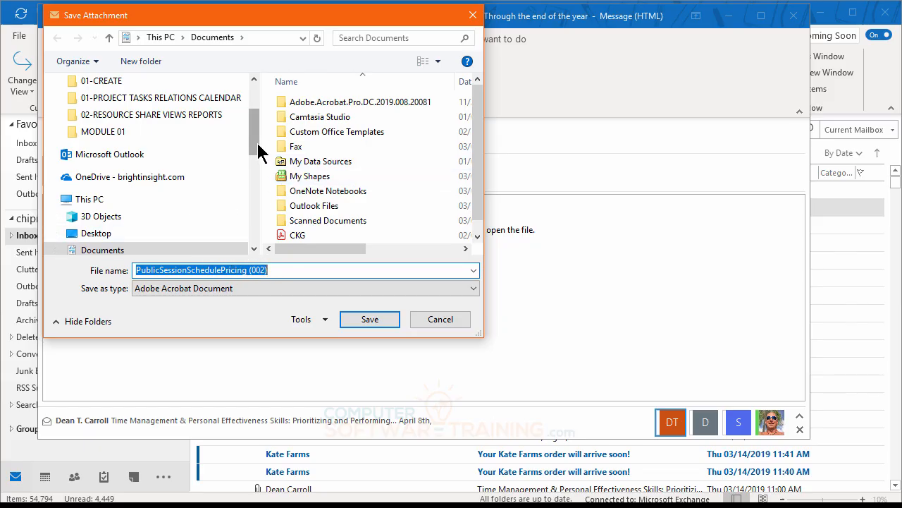
pyautogui.scroll(3, 250, 141)
pyautogui.click(87, 111)
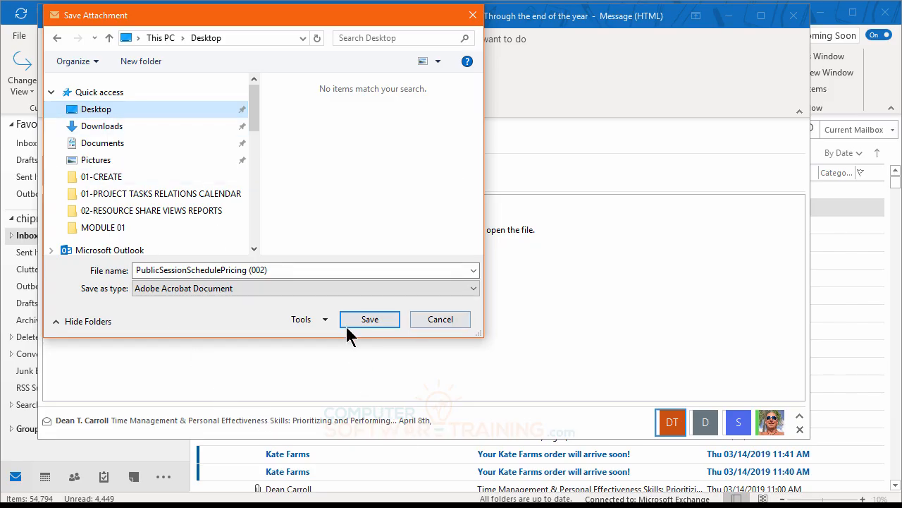
pyautogui.click(370, 321)
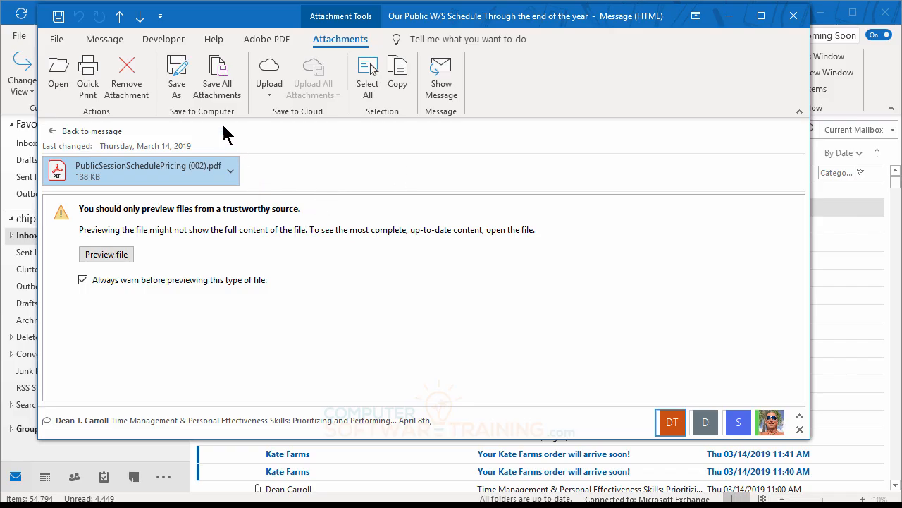
# Save all of the message's attachments to the Desktop, replacing the existing PublicSessionSchedulePricing (002).pdf, and close the message
pyautogui.click(226, 96)
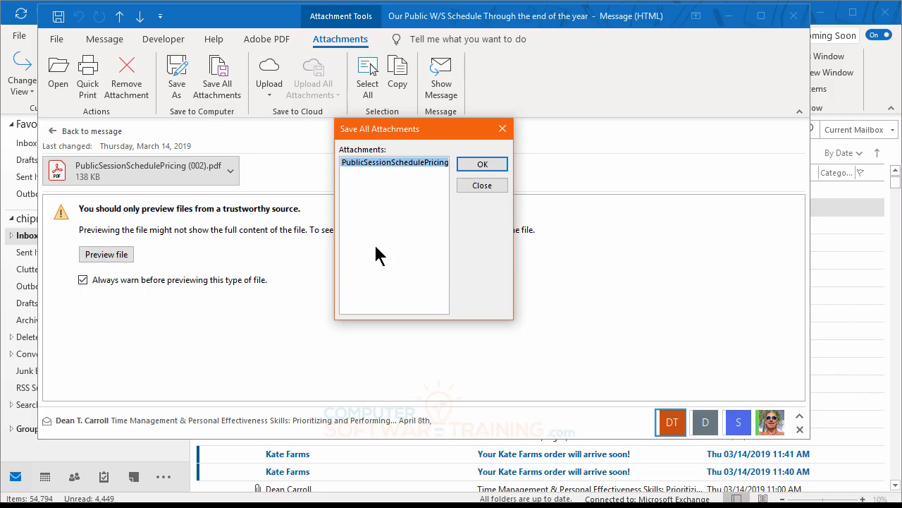
pyautogui.click(481, 166)
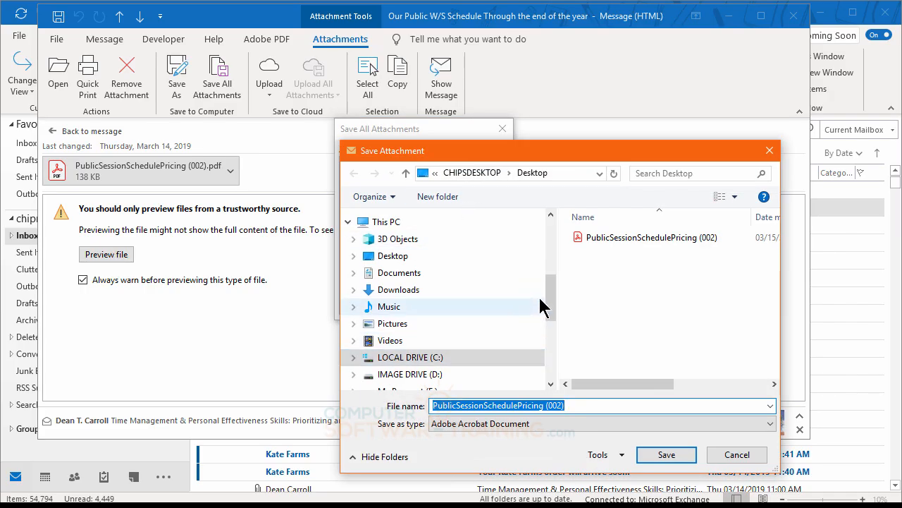
pyautogui.moveTo(554, 303); pyautogui.dragTo(548, 238)
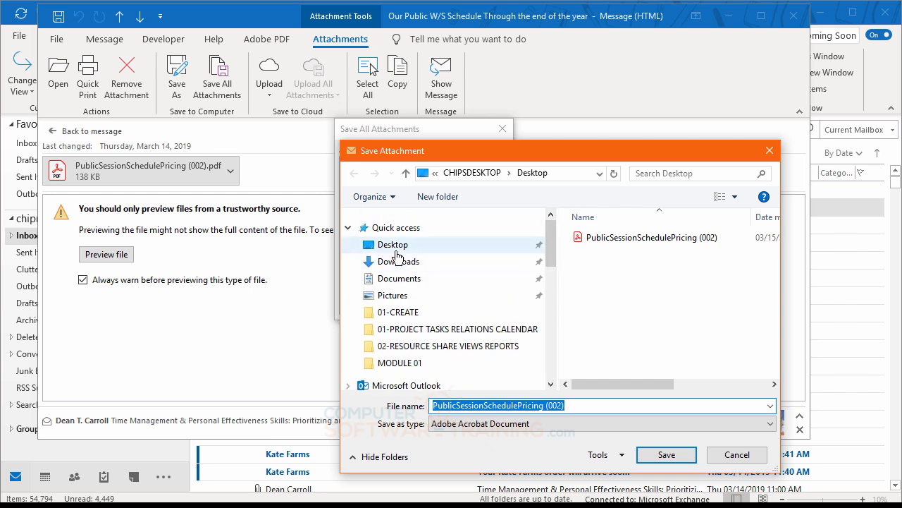
pyautogui.click(398, 247)
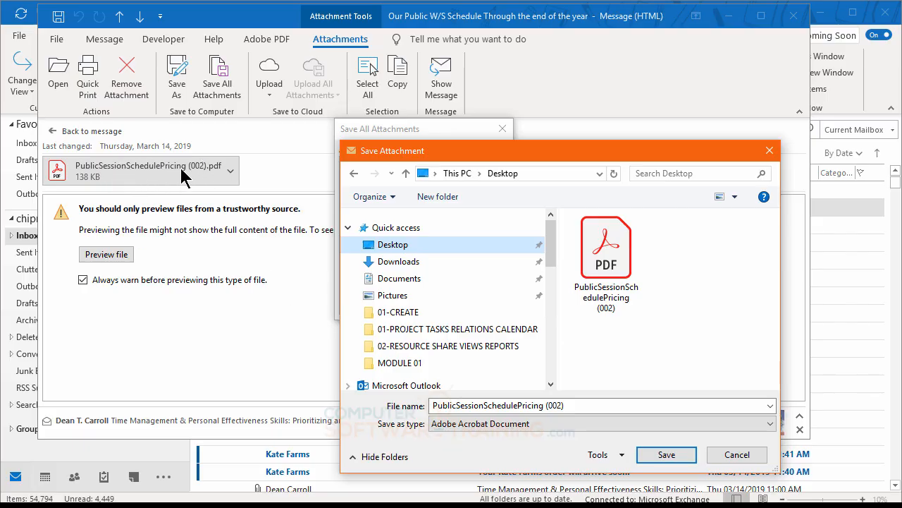
pyautogui.click(661, 456)
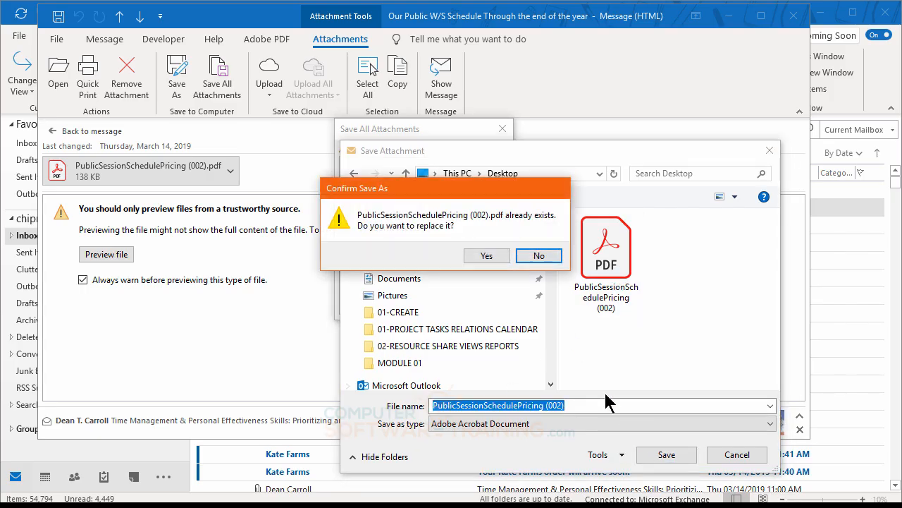
pyautogui.click(491, 261)
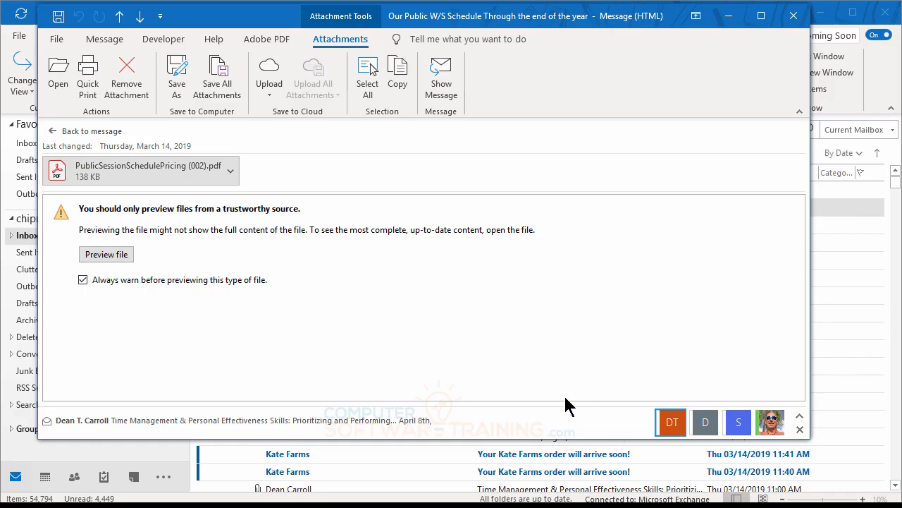
pyautogui.press('Escape')
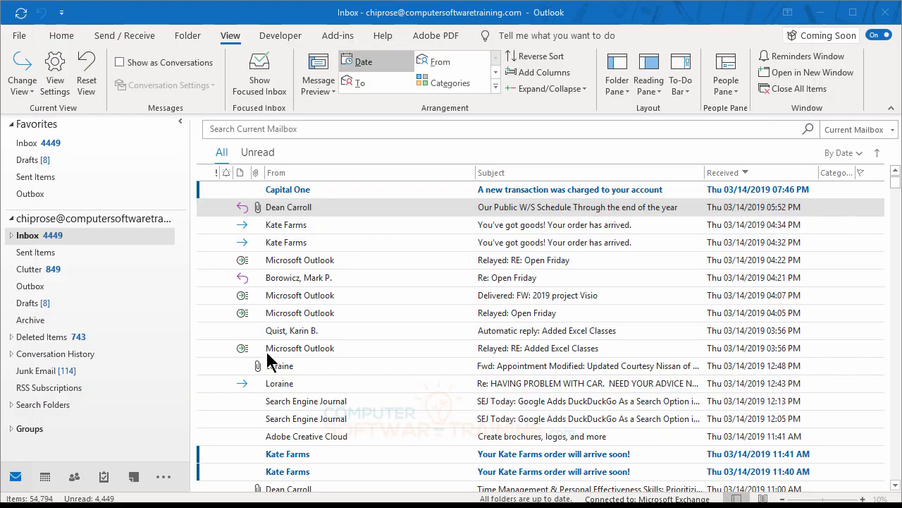
# Reopen the "Our Public W/S Schedule" message, select its PDF attachment to review the handling options, and close the message
pyautogui.doubleClick(312, 207)
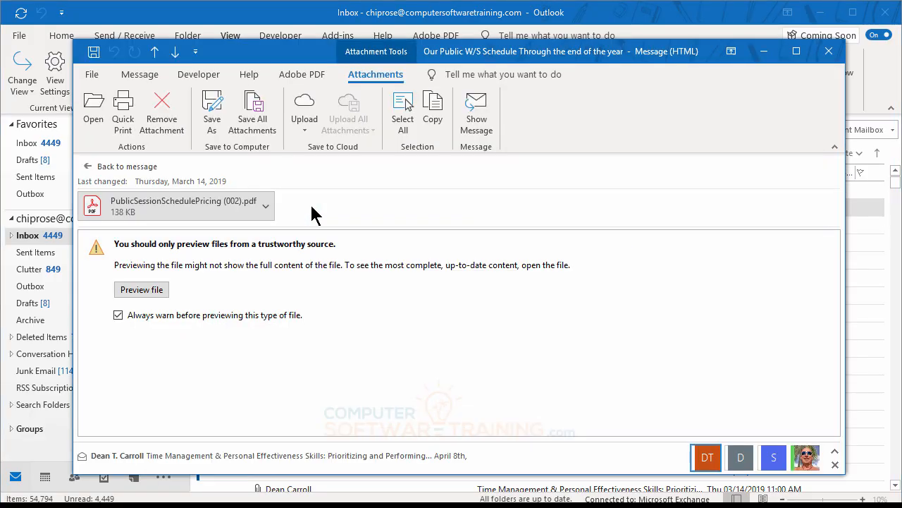
pyautogui.click(150, 208)
pyautogui.moveTo(148, 202); pyautogui.dragTo(244, 214)
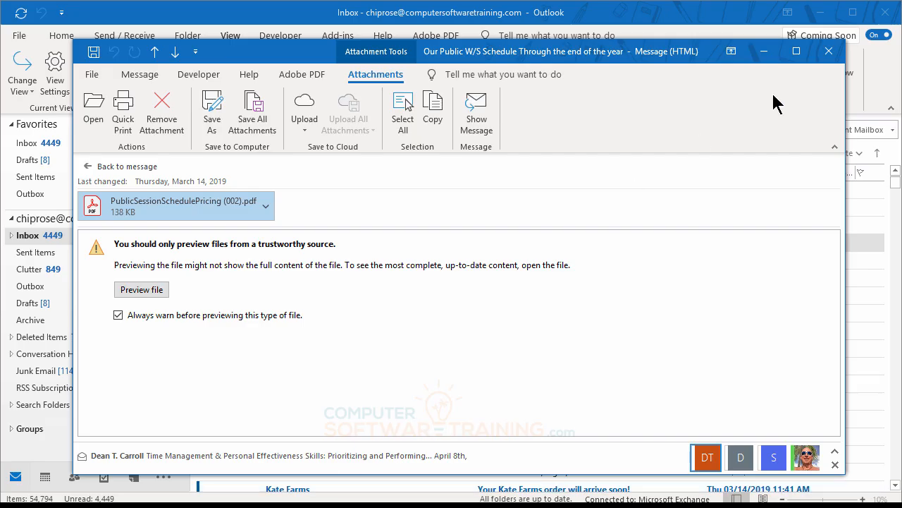
pyautogui.click(830, 52)
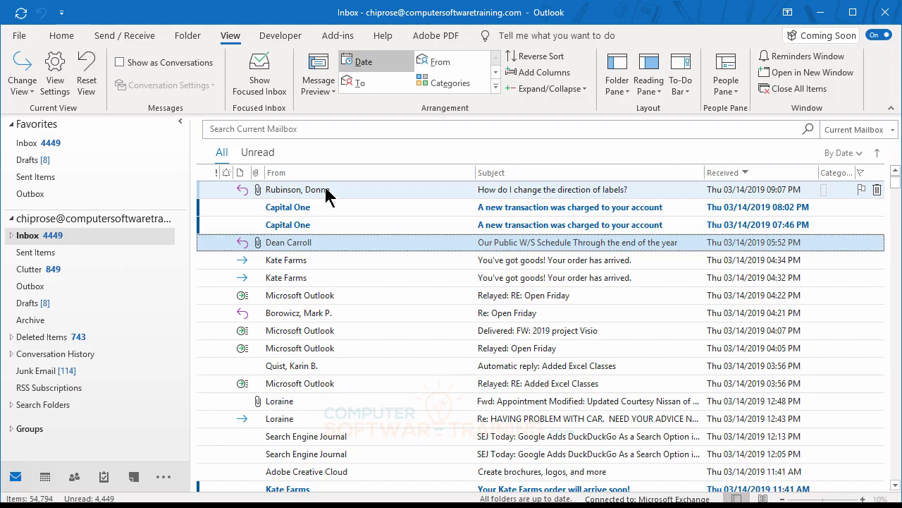
# Open today's "Update and Return" message from STUDENT K, preview the attachment 40-Cell Specific Formulas.xlsx, and return to the message text
pyautogui.scroll(8, 365, 272)
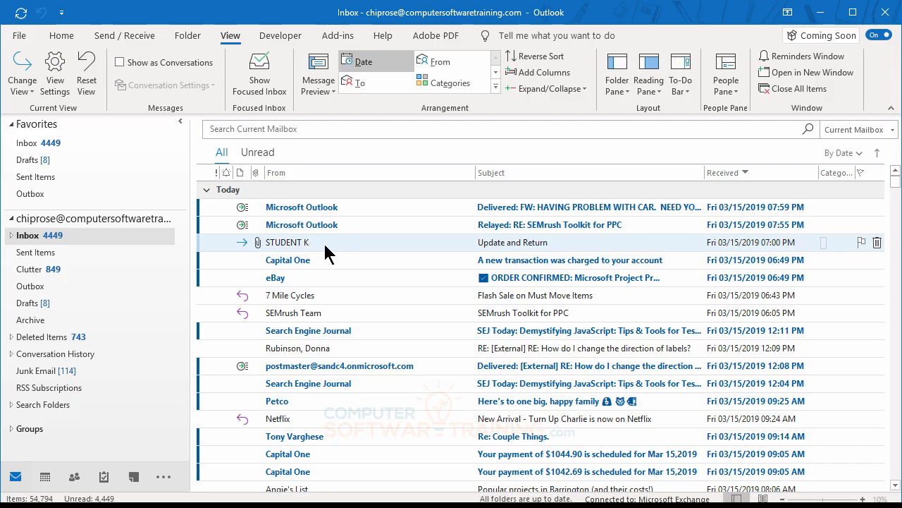
pyautogui.doubleClick(337, 252)
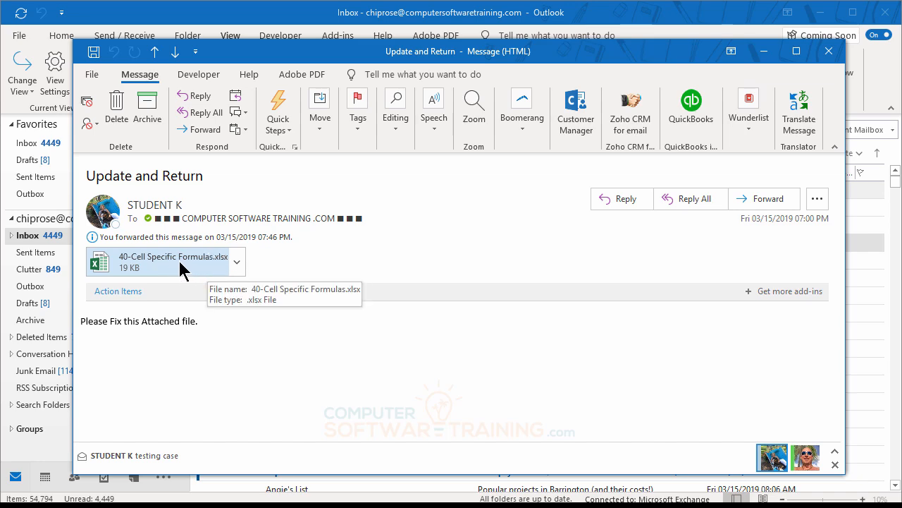
pyautogui.click(180, 267)
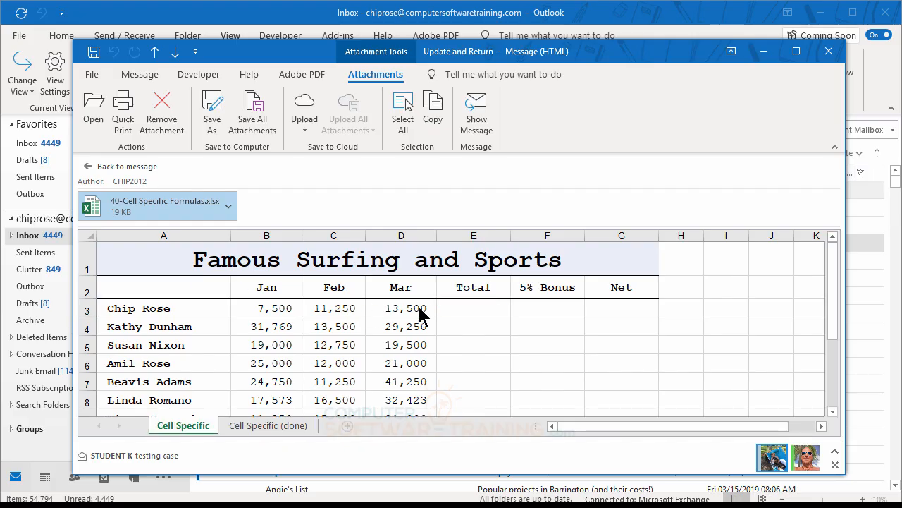
pyautogui.scroll(-4, 410, 305)
pyautogui.scroll(4, 410, 304)
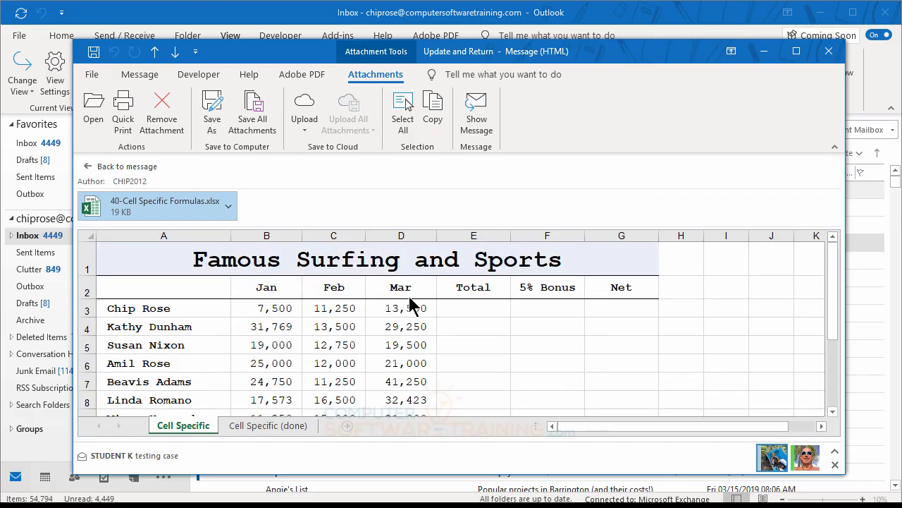
pyautogui.scroll(-3, 409, 298)
pyautogui.scroll(3, 410, 297)
pyautogui.click(121, 169)
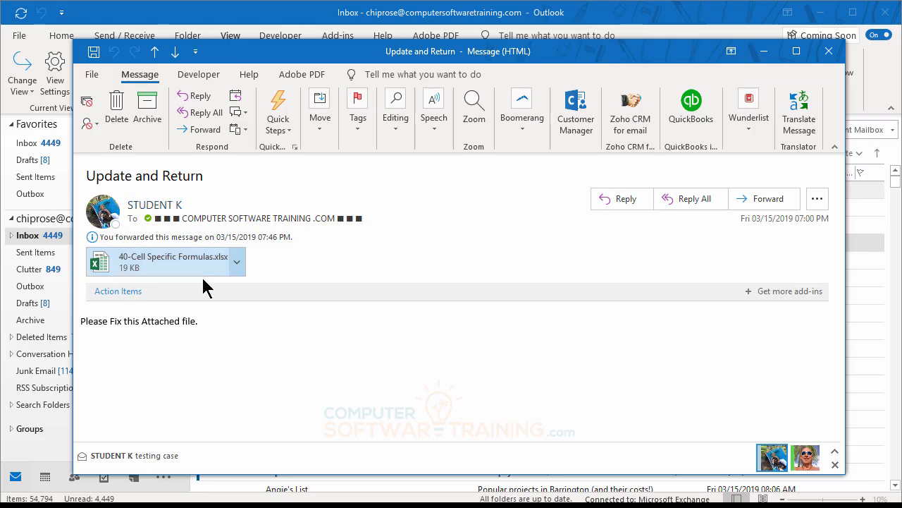
# Preview the Excel attachment of "Update and Return" once more, go back to the message and close it
pyautogui.click(182, 264)
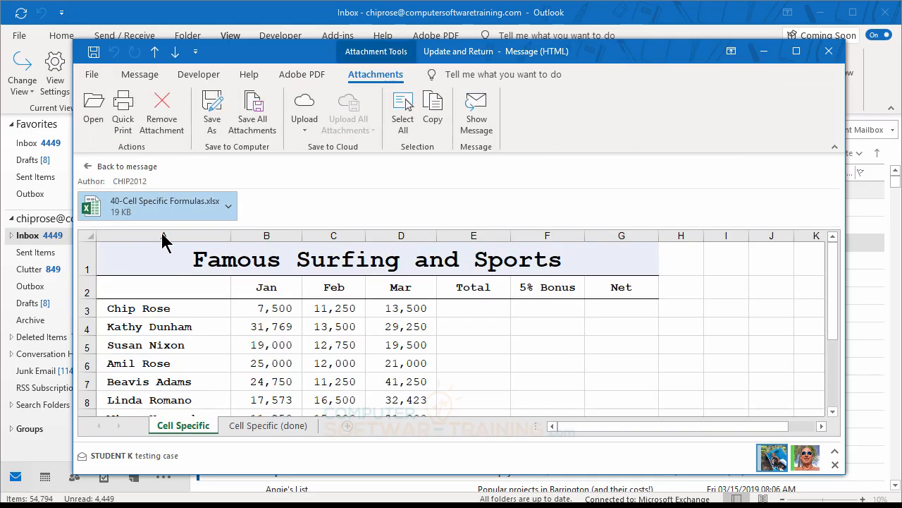
pyautogui.click(117, 171)
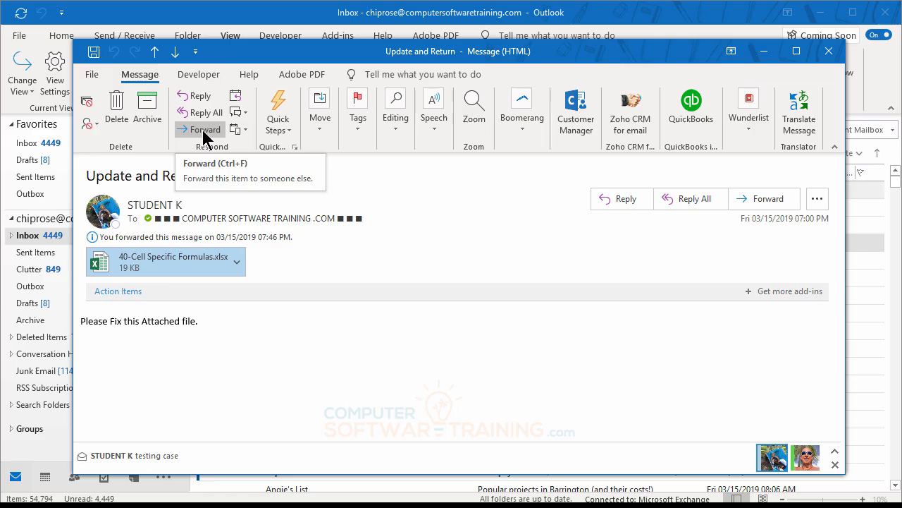
pyautogui.click(829, 52)
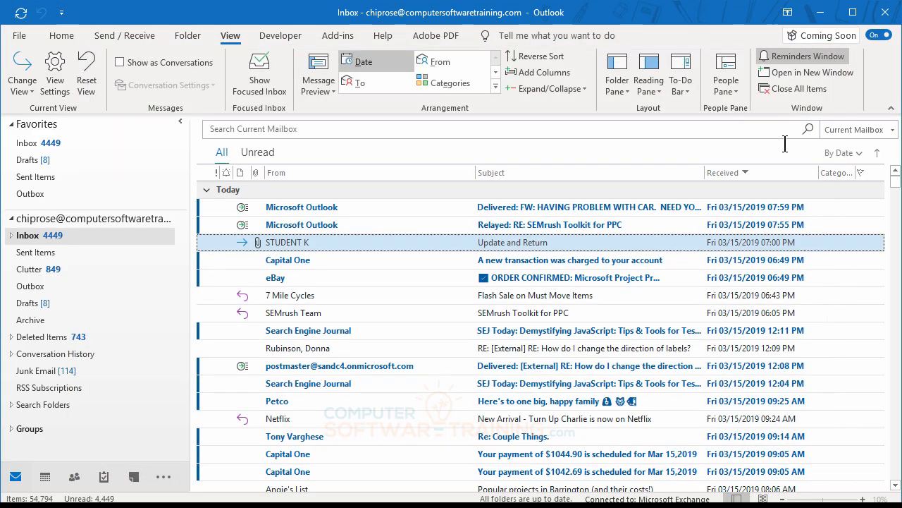
# Create a forward of the "Update and Return" message and open its attachment 40-Cell Specific Formulas.xlsx in Excel
pyautogui.doubleClick(315, 242)
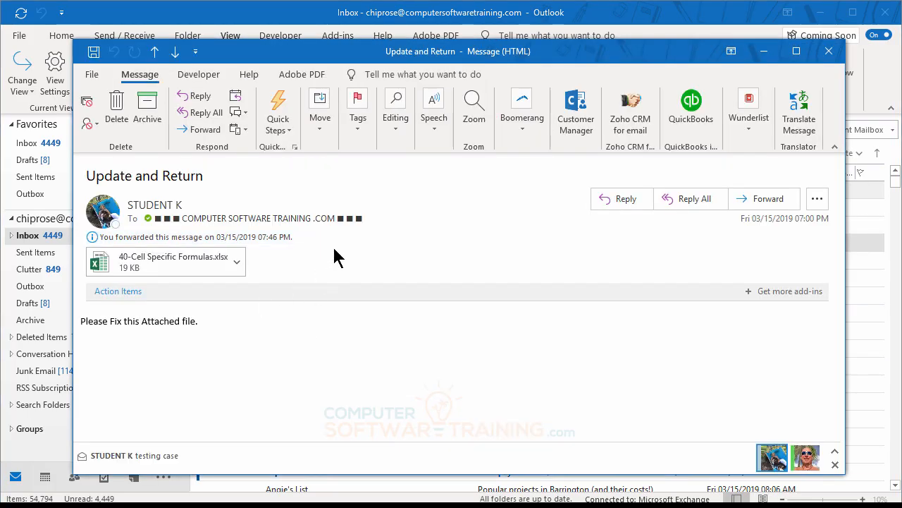
pyautogui.click(203, 130)
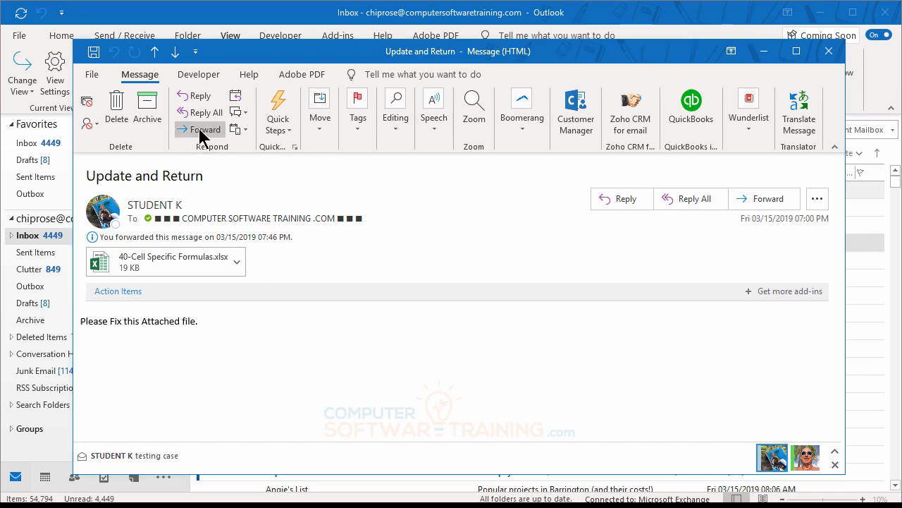
pyautogui.moveTo(274, 22); pyautogui.dragTo(287, 53)
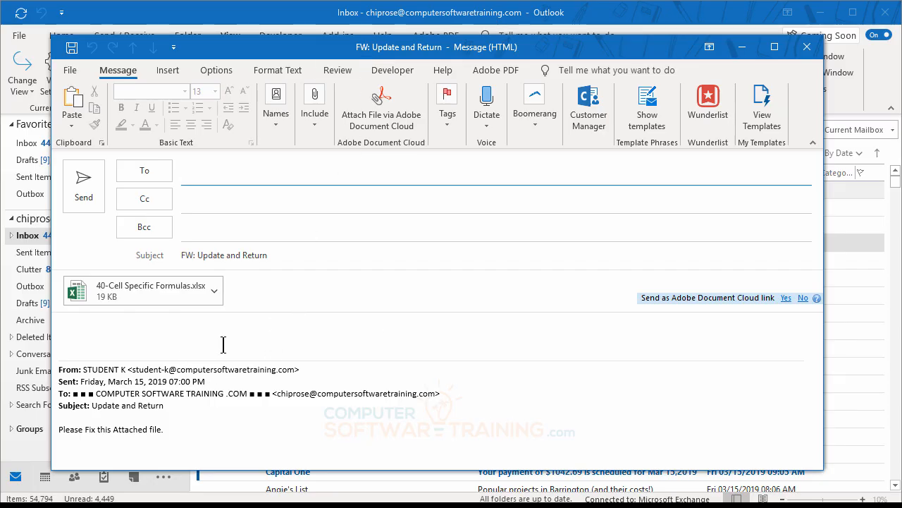
pyautogui.doubleClick(129, 291)
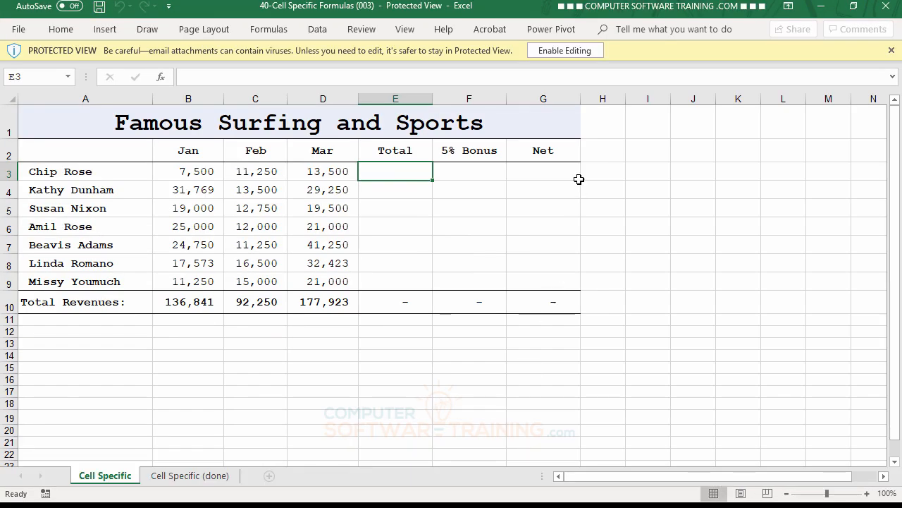
# Enable editing of the workbook and fill the Total cells E3:E9 with AutoSum formulas for the Jan to Mar values
pyautogui.click(560, 51)
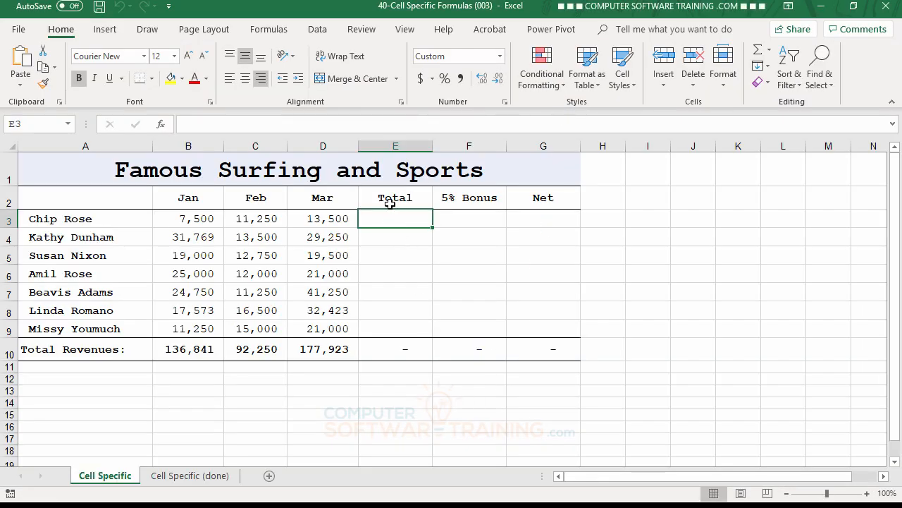
pyautogui.moveTo(389, 219); pyautogui.dragTo(393, 324)
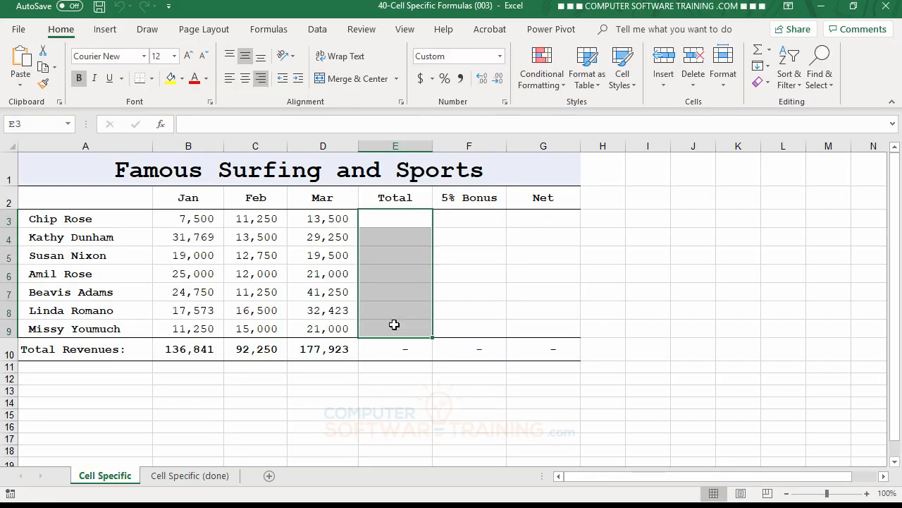
pyautogui.click(758, 51)
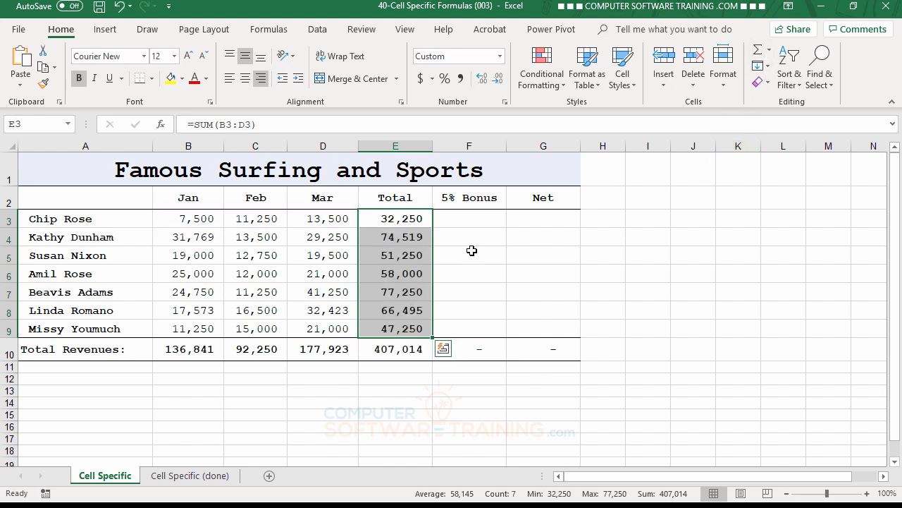
# Enter the formula =E3*0.05 in cell F3 of the 5% Bonus column and fill it down to F9
pyautogui.click(457, 216)
pyautogui.write('=')
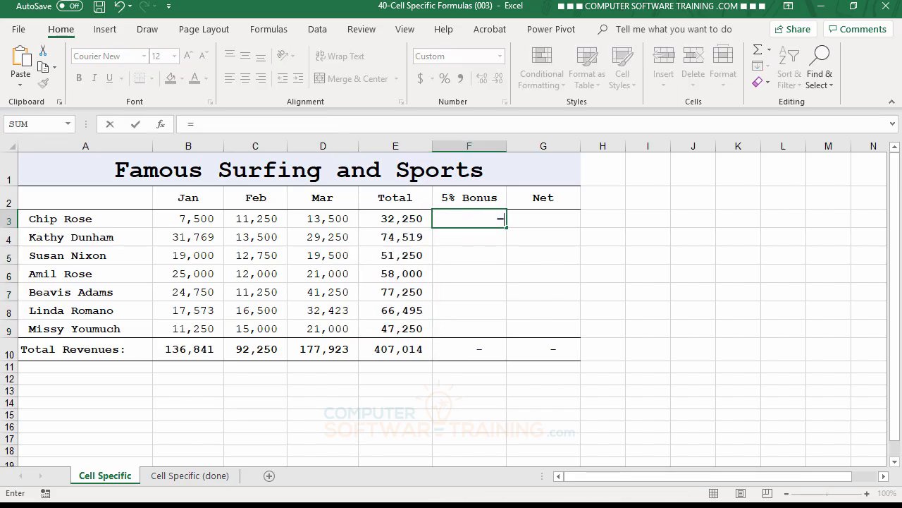
pyautogui.click(412, 222)
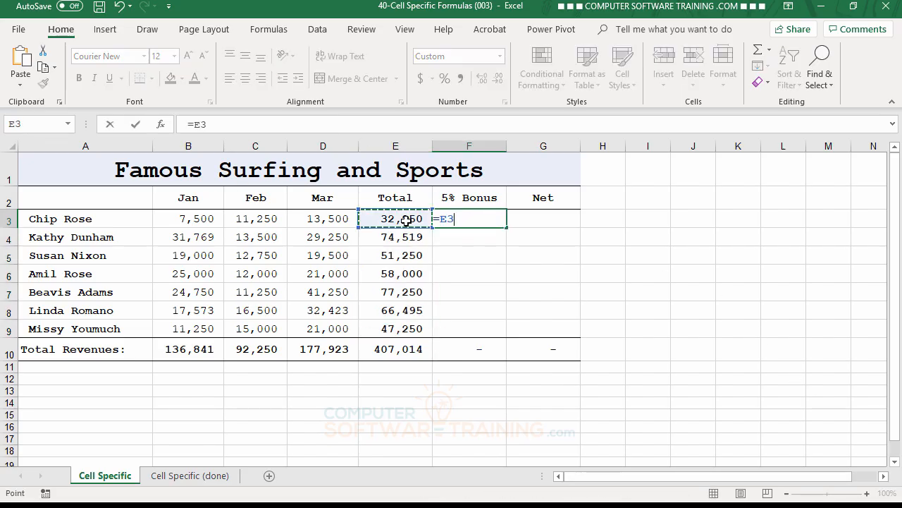
pyautogui.write('*')
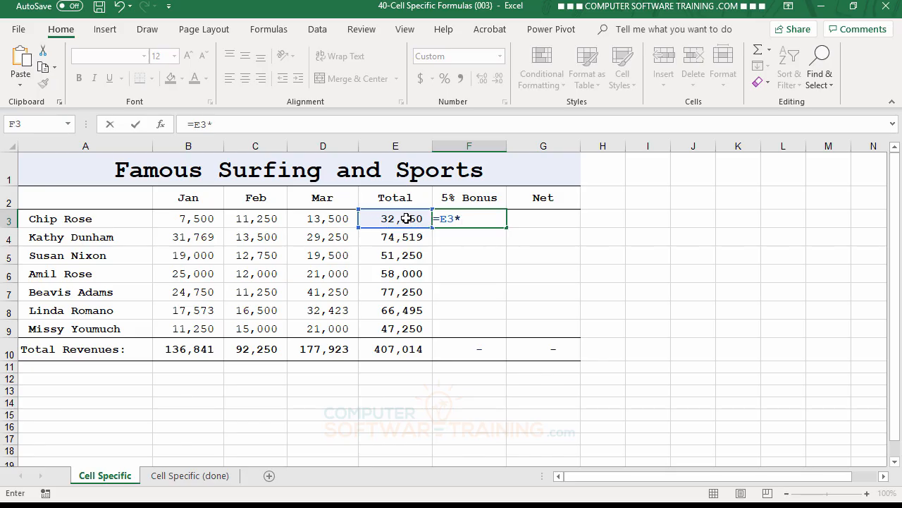
pyautogui.press('Return')
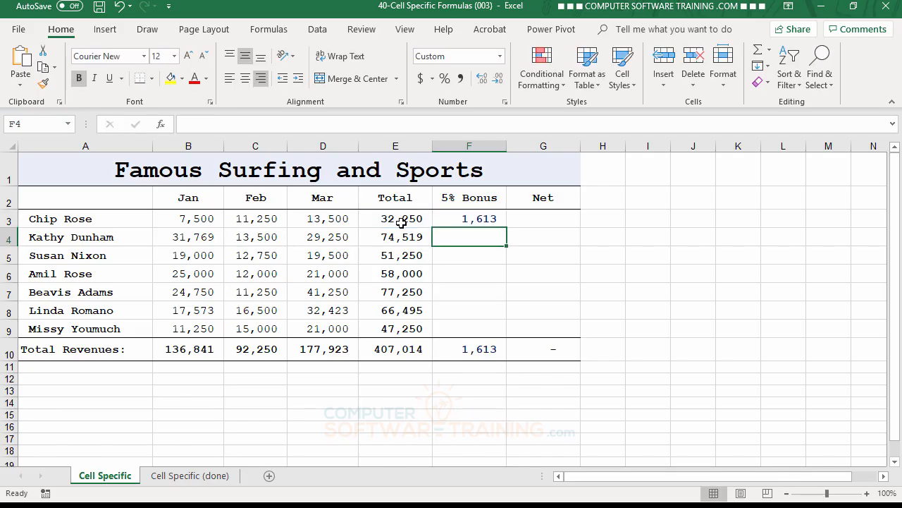
pyautogui.click(462, 220)
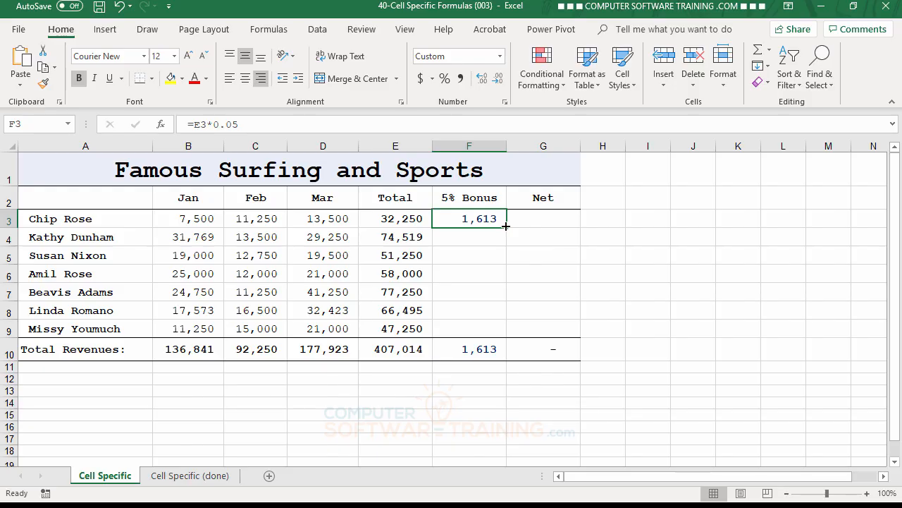
pyautogui.doubleClick(502, 224)
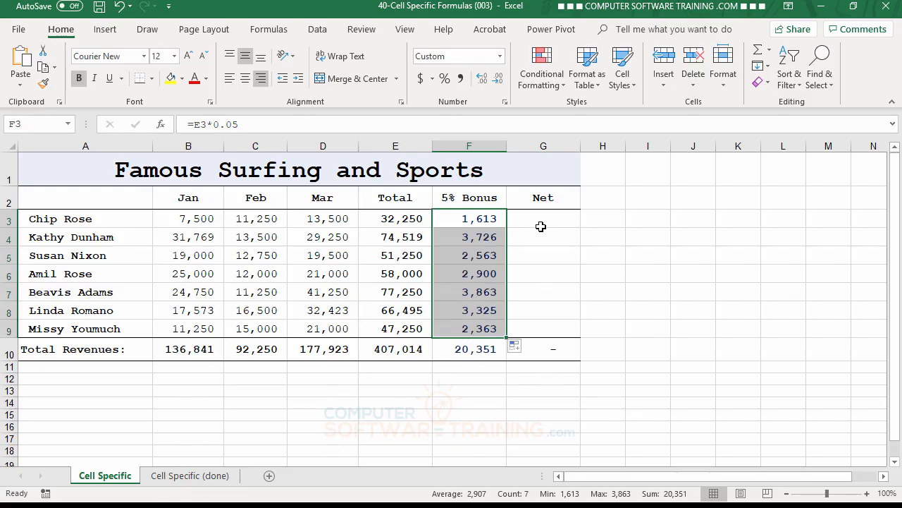
# Replace the employee name in cell A3 with another full name, and save and close the workbook
pyautogui.click(540, 227)
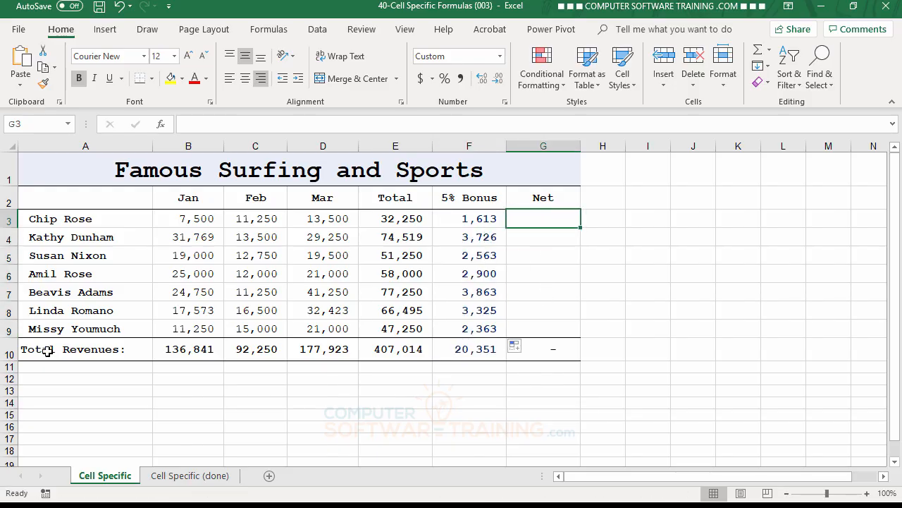
pyautogui.click(65, 217)
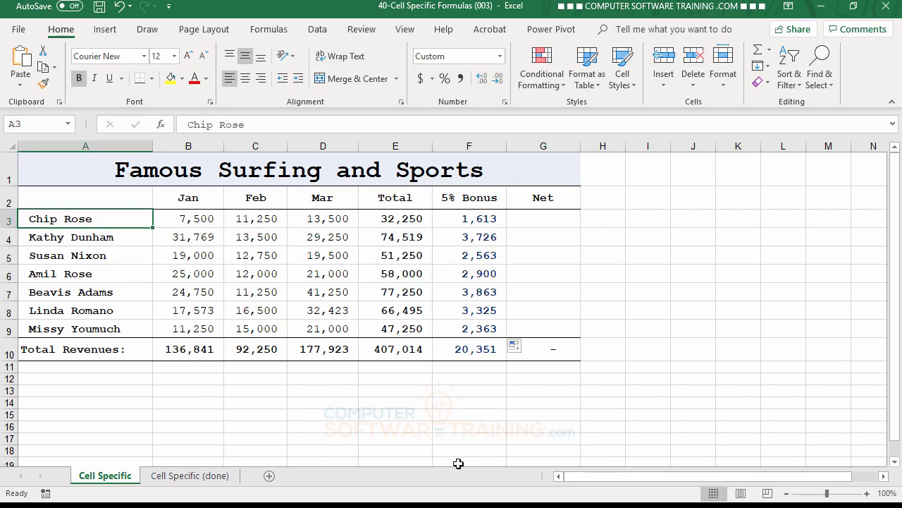
pyautogui.write('Lurch')
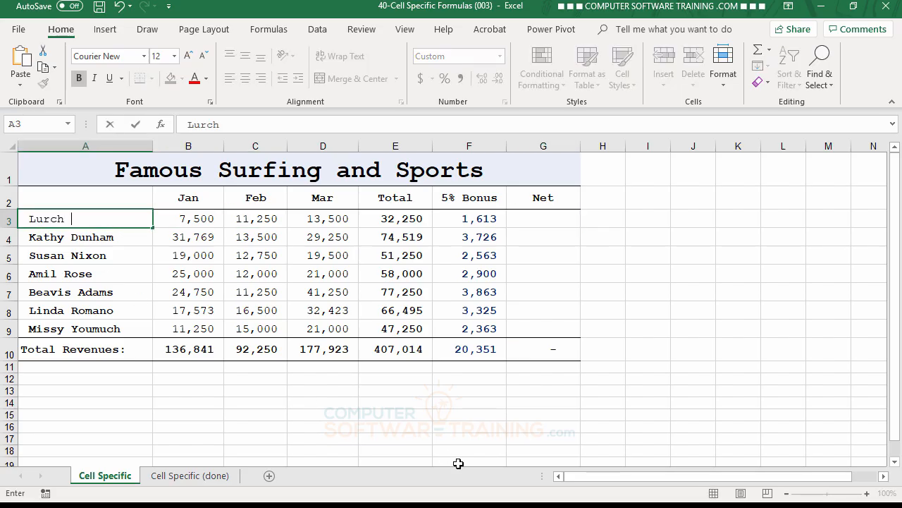
pyautogui.write(' Rose')
pyautogui.press('Return')
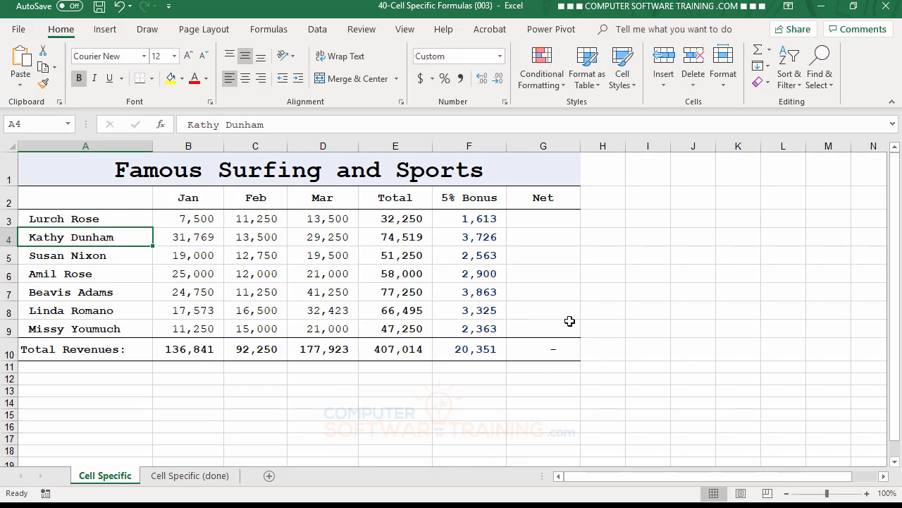
pyautogui.click(99, 7)
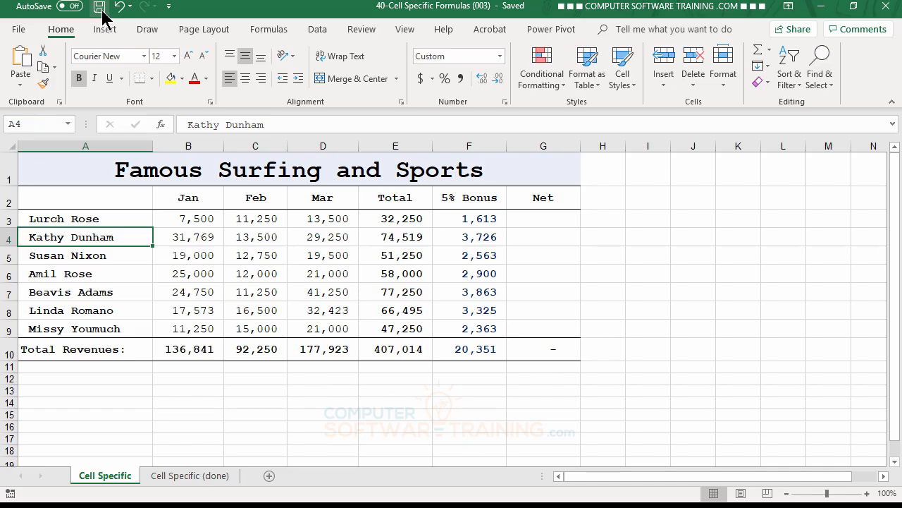
pyautogui.click(889, 9)
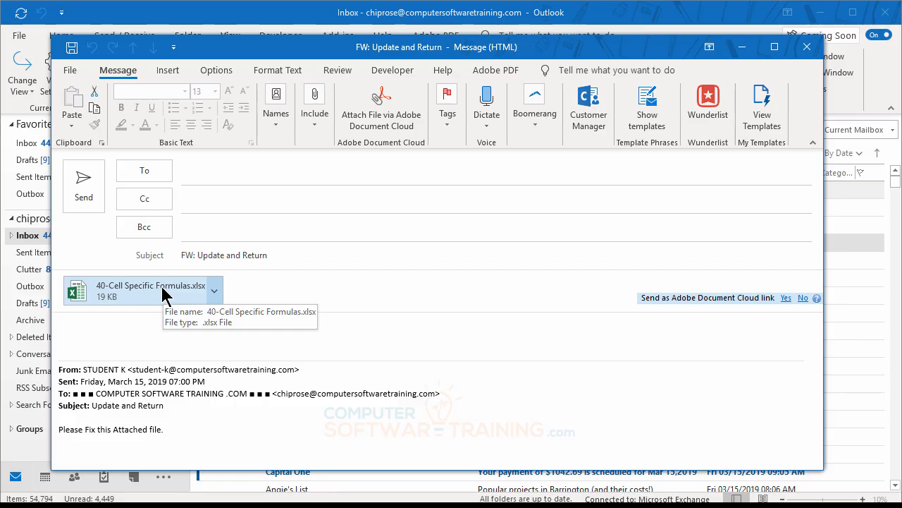
# Address the "FW: Update and Return" message to STUDENT K, add a line of placeholder text to the body and send it
pyautogui.click(209, 175)
pyautogui.write('st')
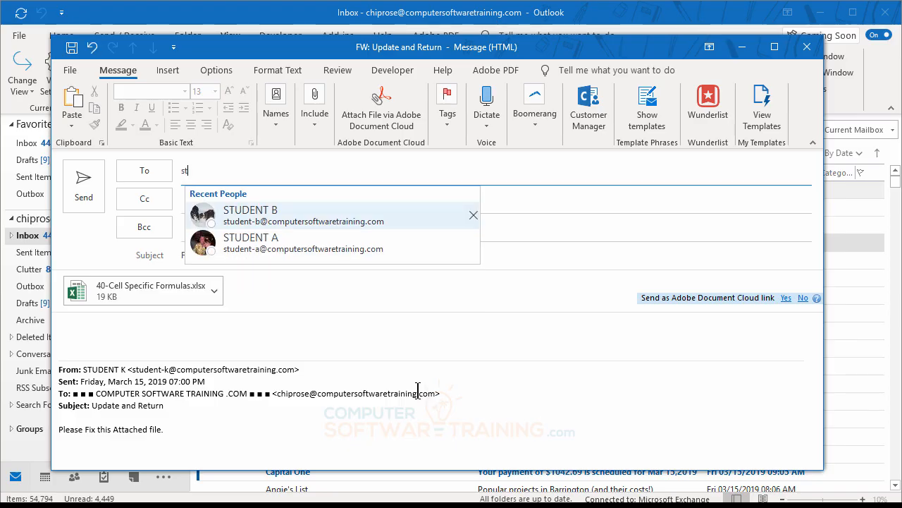
pyautogui.write('udent-k')
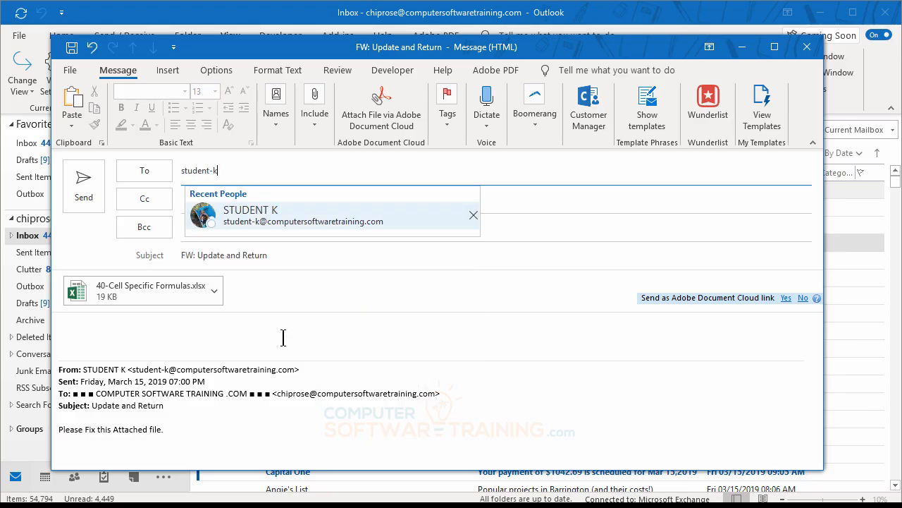
pyautogui.click(237, 221)
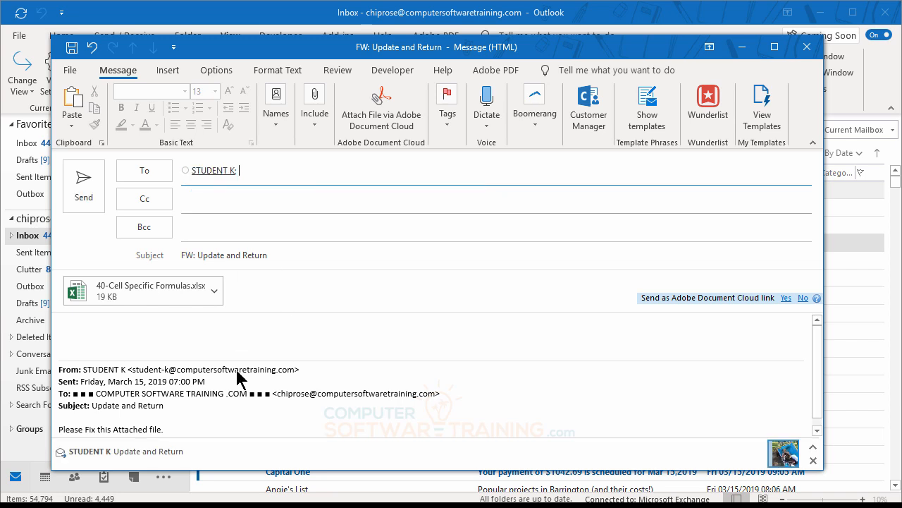
pyautogui.click(107, 329)
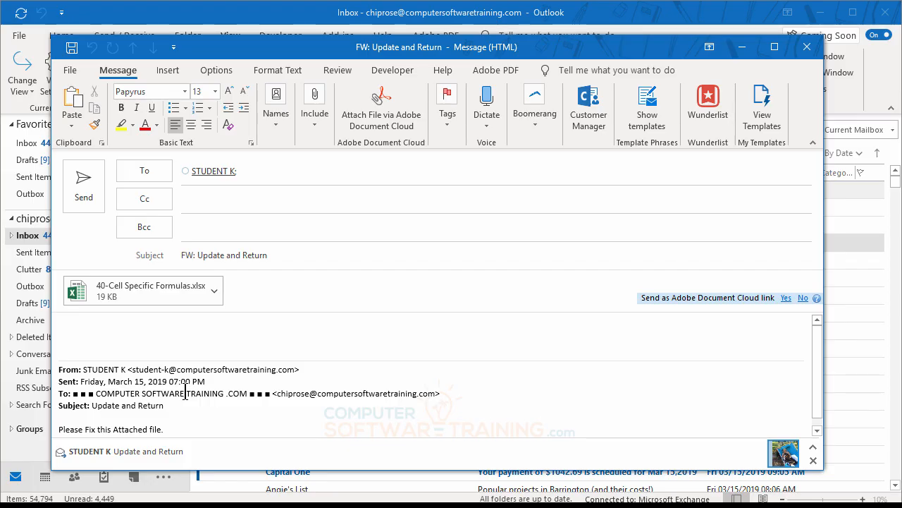
pyautogui.write('D ksdkhsakdhsakdhksah dksah kdshakdh askdhksah dkash kdsahkdh askdh kashdkash kdh ask')
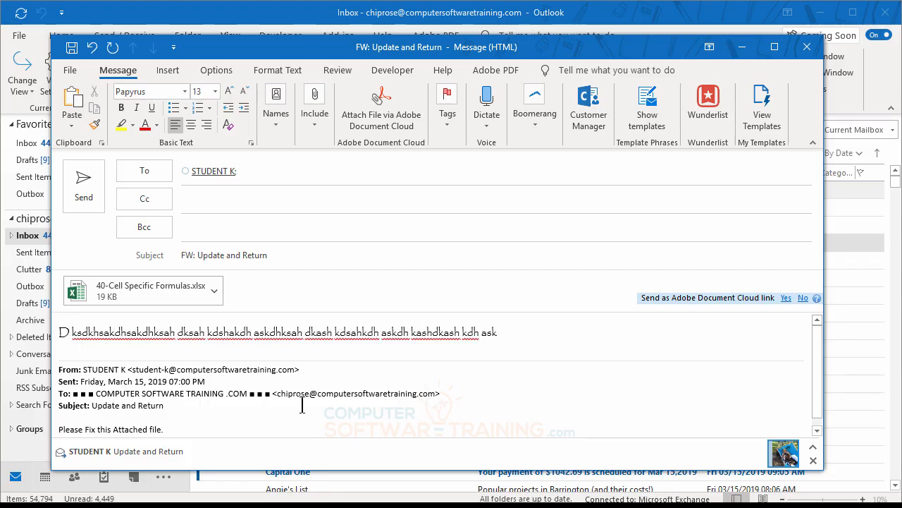
pyautogui.click(88, 187)
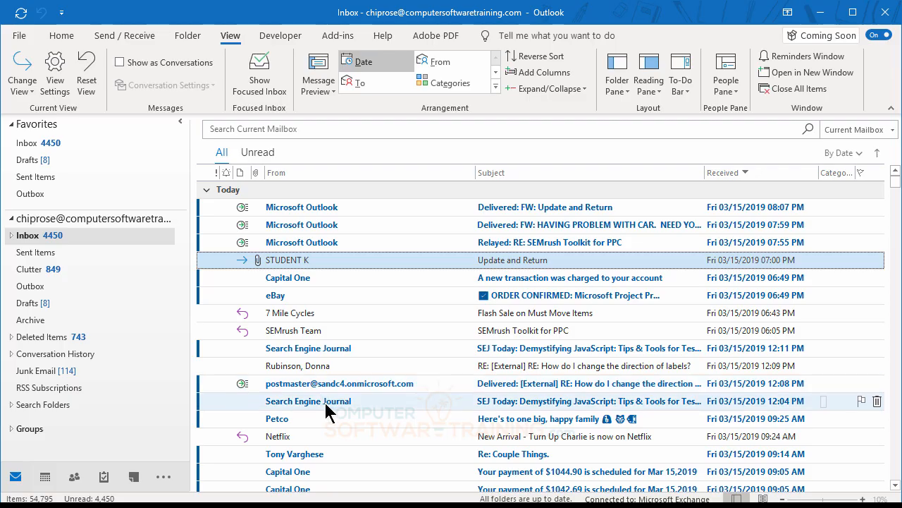
# Open yesterday's inbox message "How do I change the direction of labels?" and create a forward of it
pyautogui.scroll(-1, 330, 416)
pyautogui.scroll(-2, 332, 417)
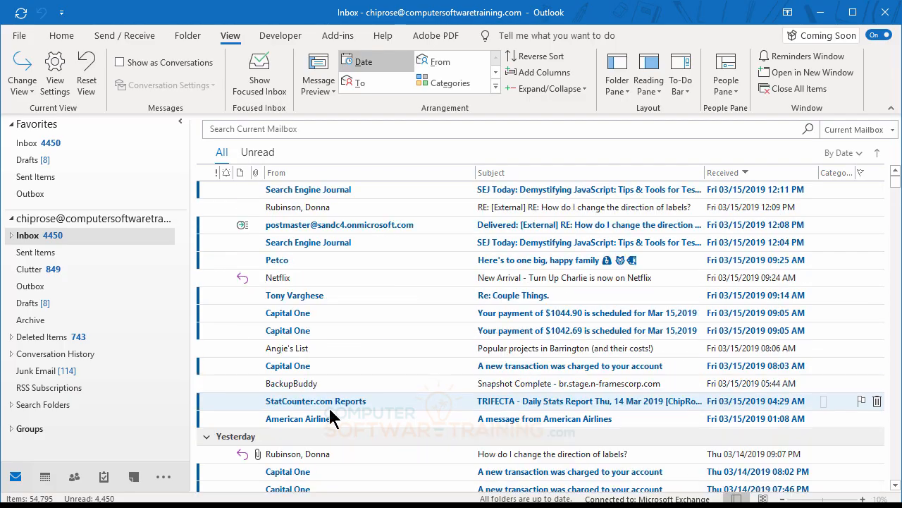
pyautogui.scroll(-2, 332, 417)
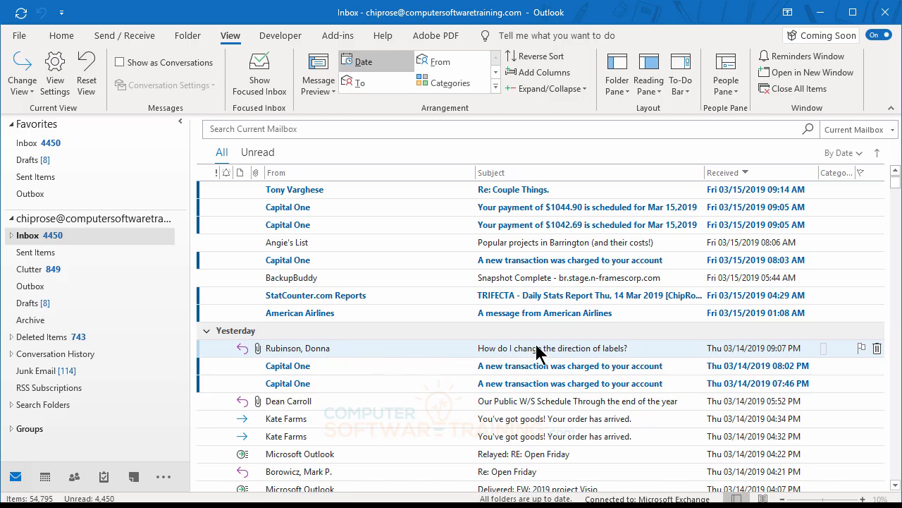
pyautogui.doubleClick(315, 356)
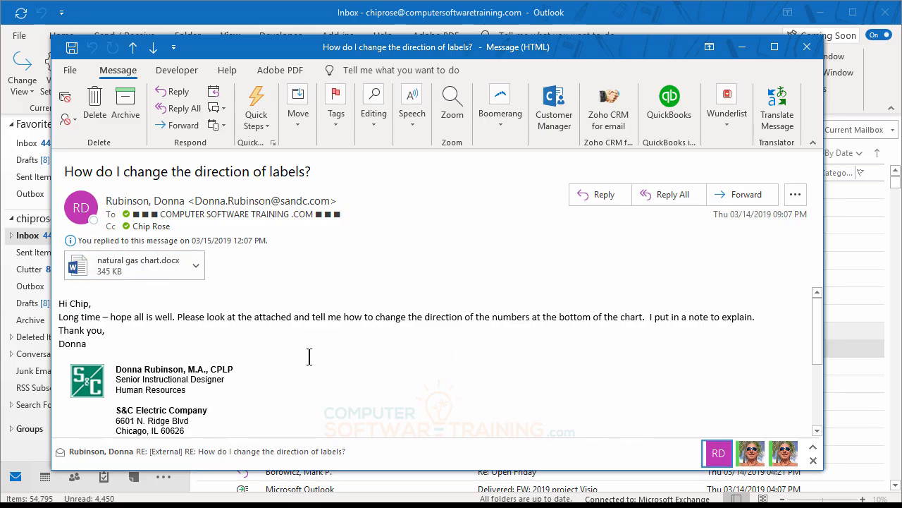
pyautogui.click(183, 126)
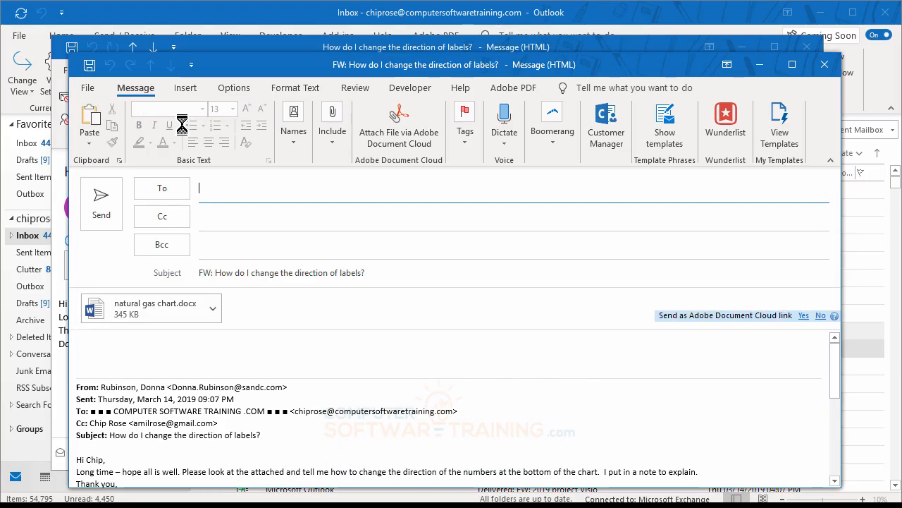
# Open the forward's attachment natural gas chart.docx in Word, review the chart and its yellow note, and enable editing
pyautogui.doubleClick(141, 318)
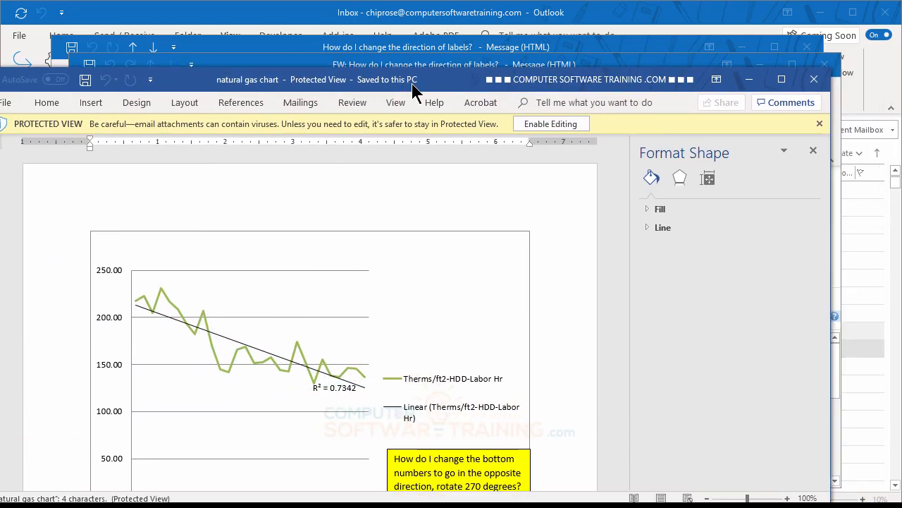
pyautogui.moveTo(412, 83); pyautogui.dragTo(431, 46)
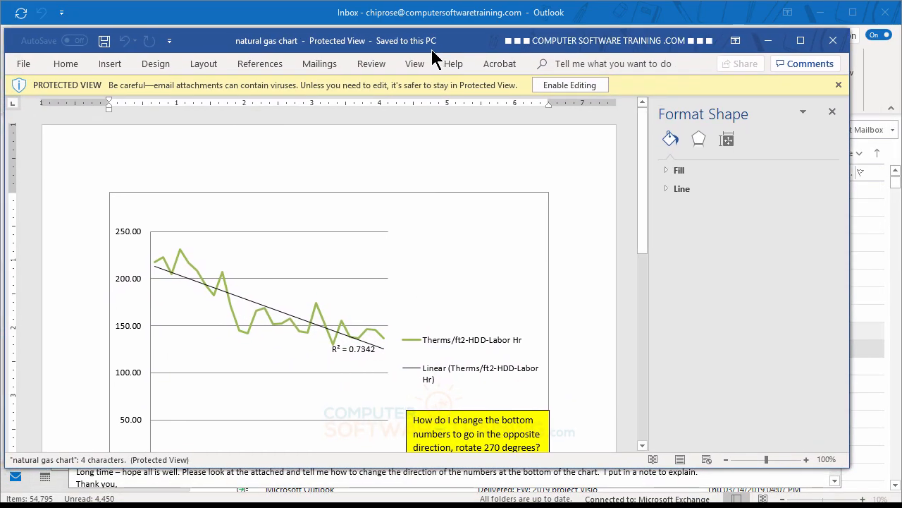
pyautogui.scroll(-6, 523, 278)
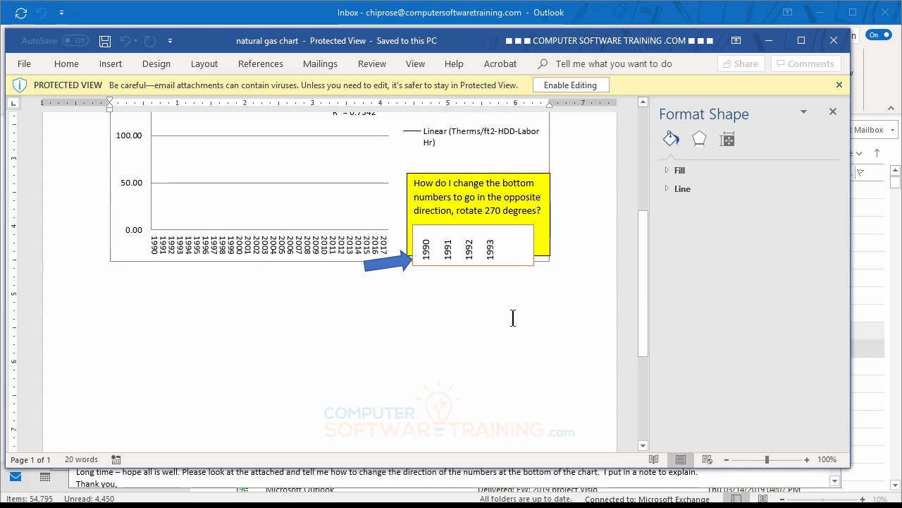
pyautogui.scroll(3, 349, 388)
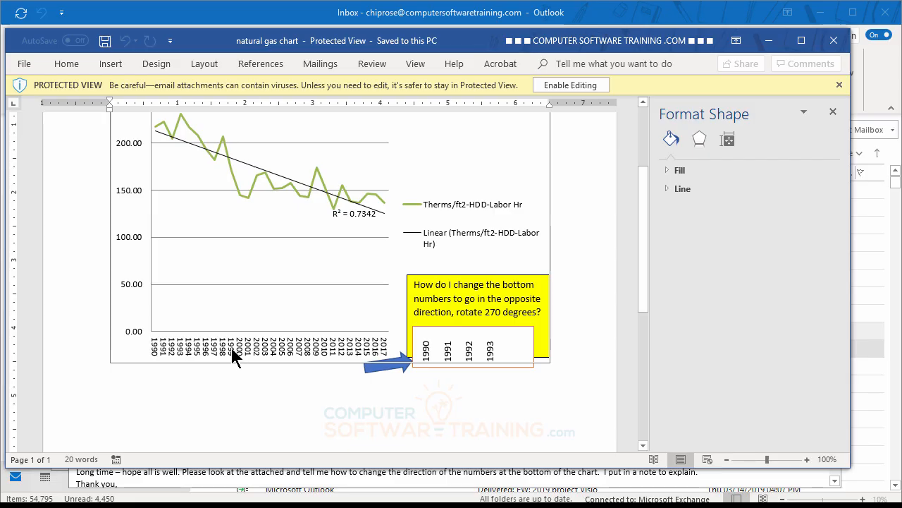
pyautogui.click(565, 86)
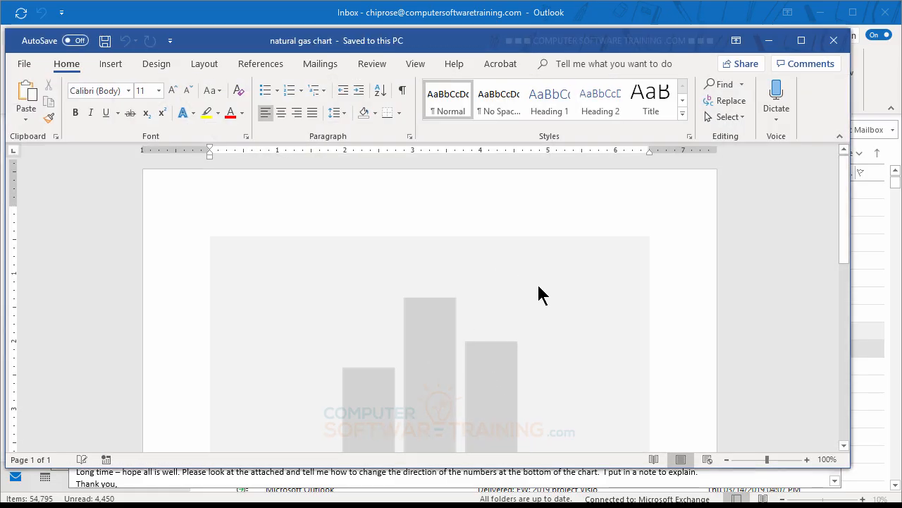
# Set the text direction of the chart's horizontal year axis labels to Rotate all text 270°
pyautogui.scroll(-1, 535, 283)
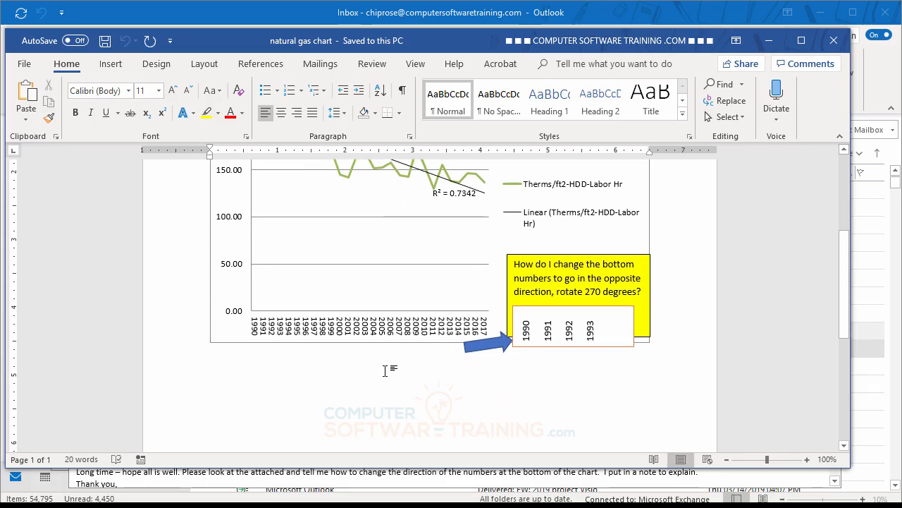
pyautogui.click(350, 338)
pyautogui.doubleClick(348, 331)
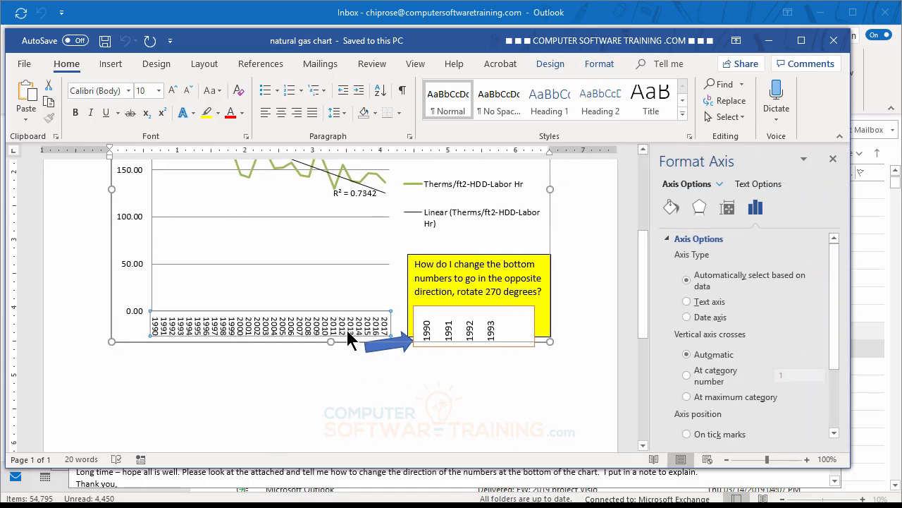
pyautogui.click(729, 208)
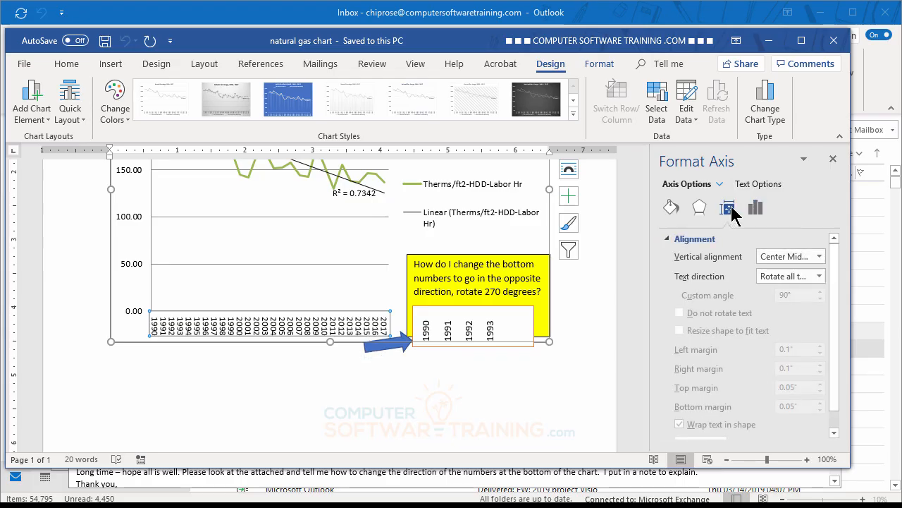
pyautogui.click(819, 277)
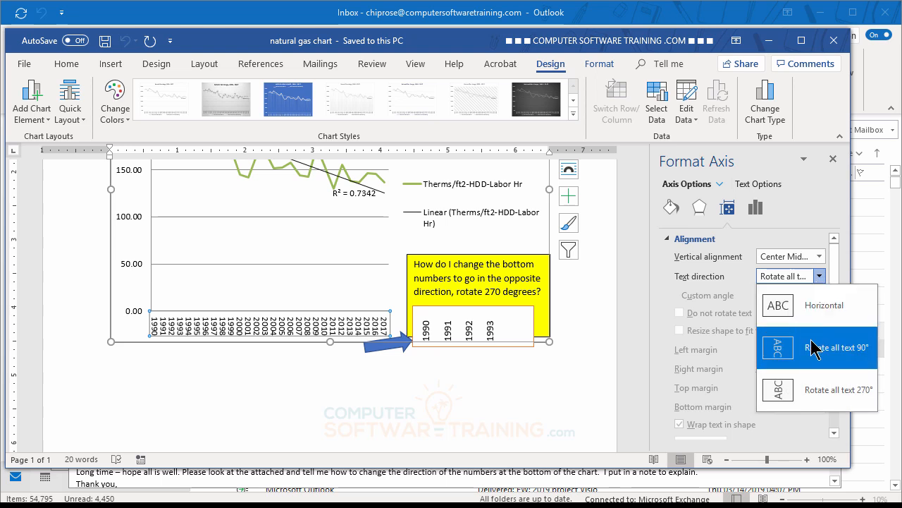
pyautogui.click(811, 388)
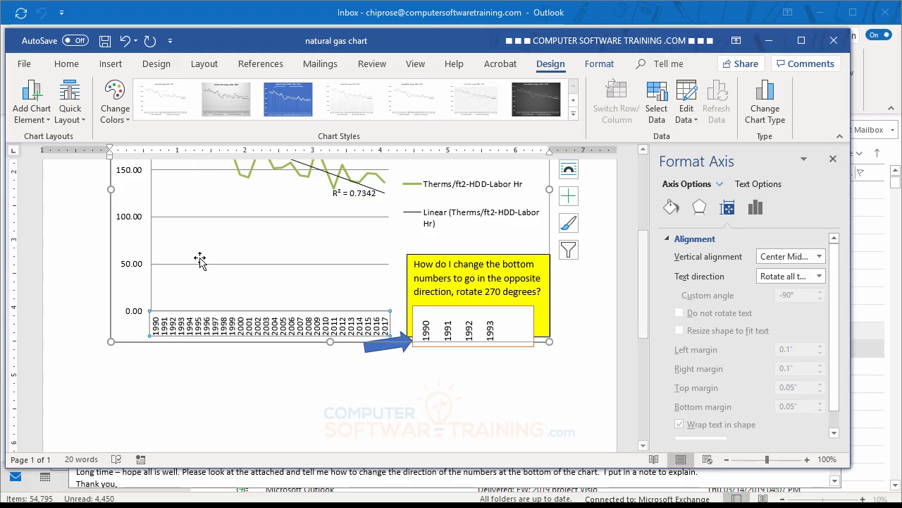
# Save and close the natural gas chart document, returning to its attachment in the forward
pyautogui.click(105, 42)
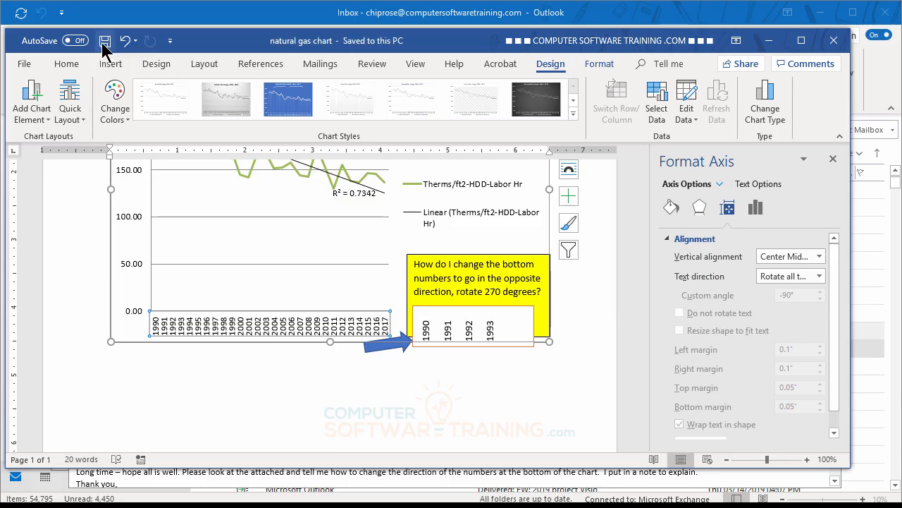
pyautogui.click(834, 43)
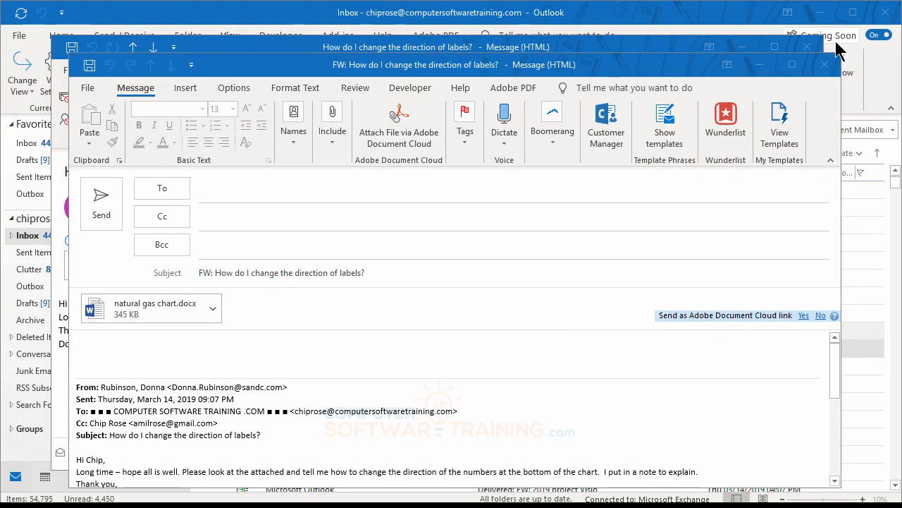
pyautogui.click(151, 310)
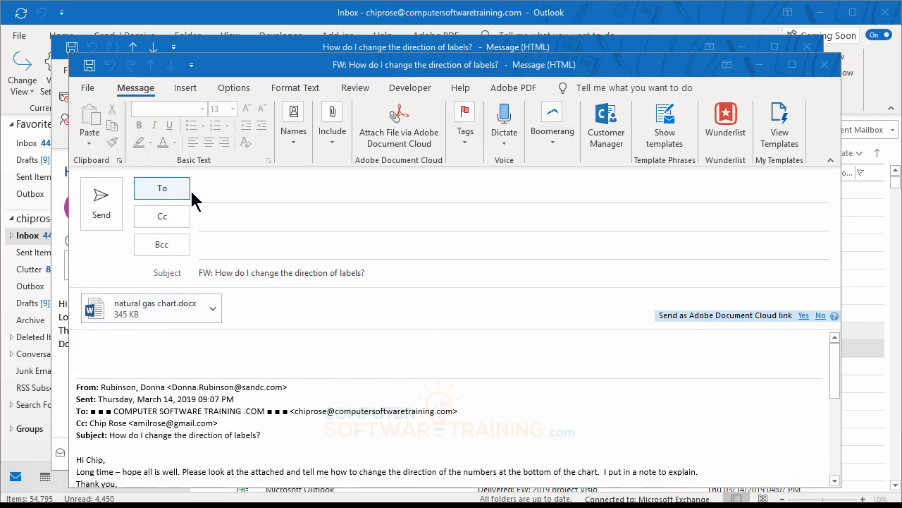
# Address the forward to the recent contact STUDENT B and enter a line of filler text above the original message
pyautogui.click(211, 189)
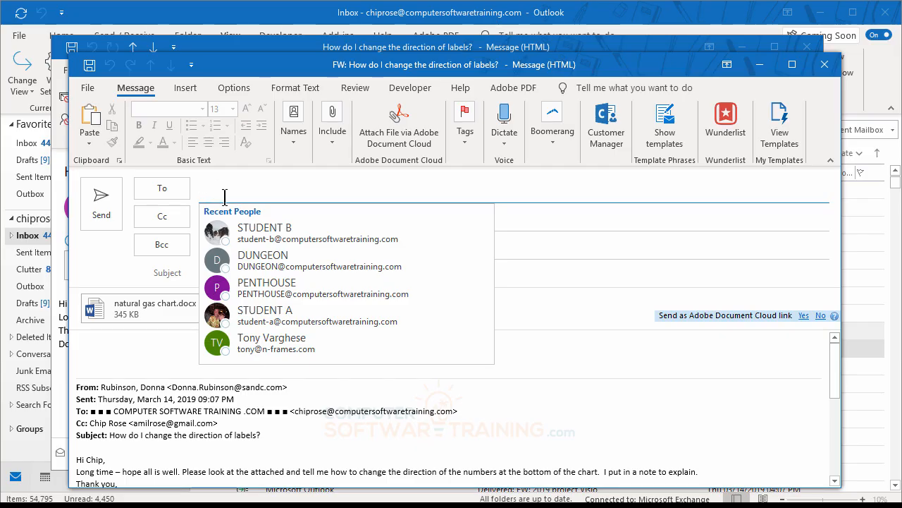
pyautogui.click(264, 230)
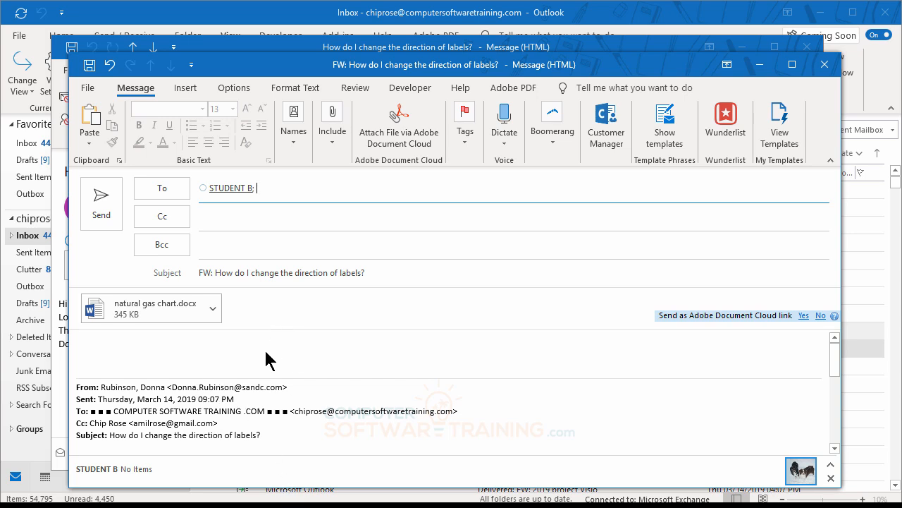
pyautogui.click(111, 340)
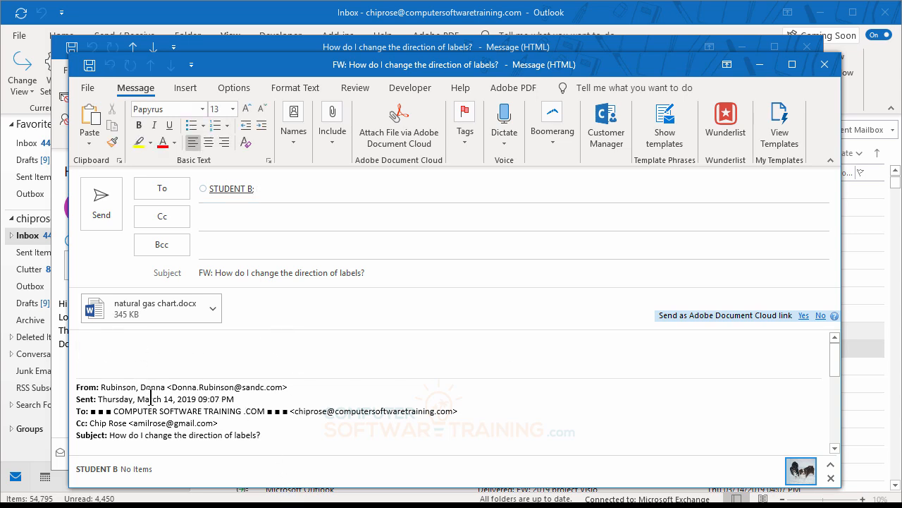
pyautogui.write('Df fdsjfkdsjfjdfj')
pyautogui.write('djsdkjfksdj')
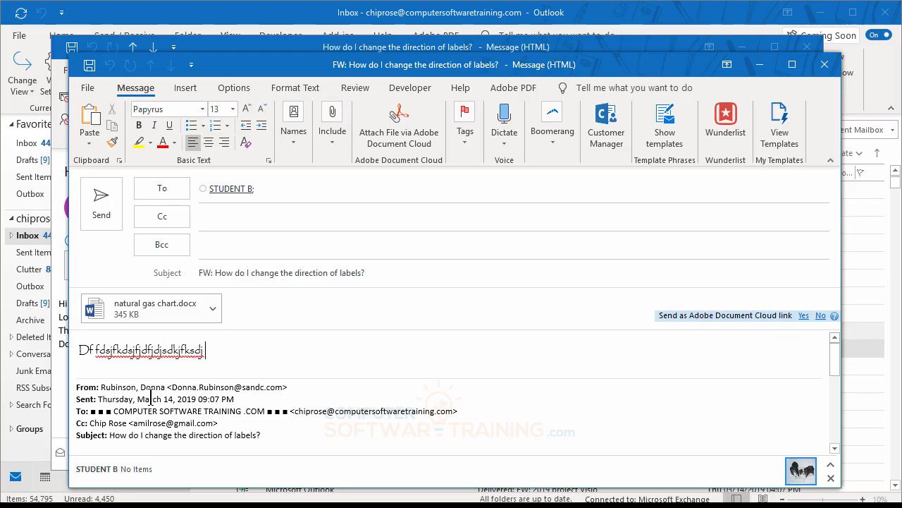
pyautogui.write(' jdsjksddsjlf jdlj')
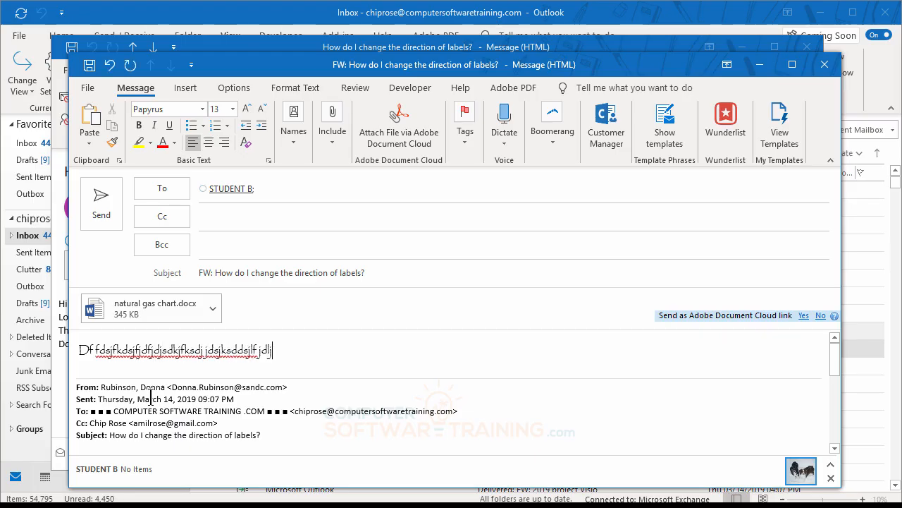
pyautogui.write('kdsdsjfj sdjsdfjksdfjksdj dsj fsdjfdsj lfj sdlj f')
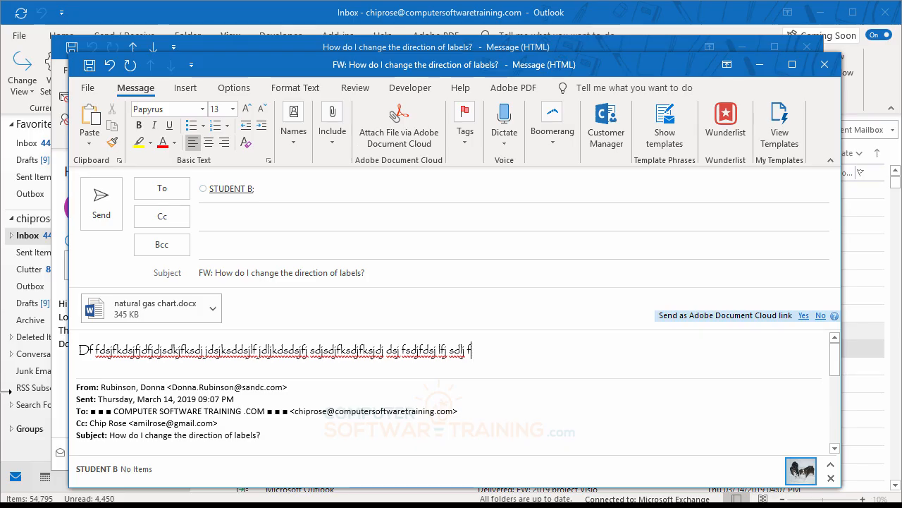
# Send the forward and close the original "How do I change the direction of labels?" message without saving its changes
pyautogui.click(103, 204)
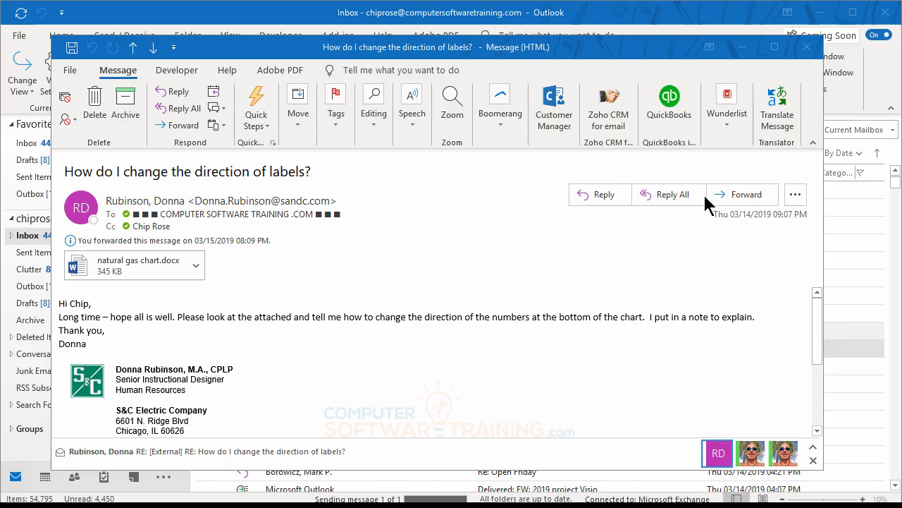
pyautogui.click(808, 47)
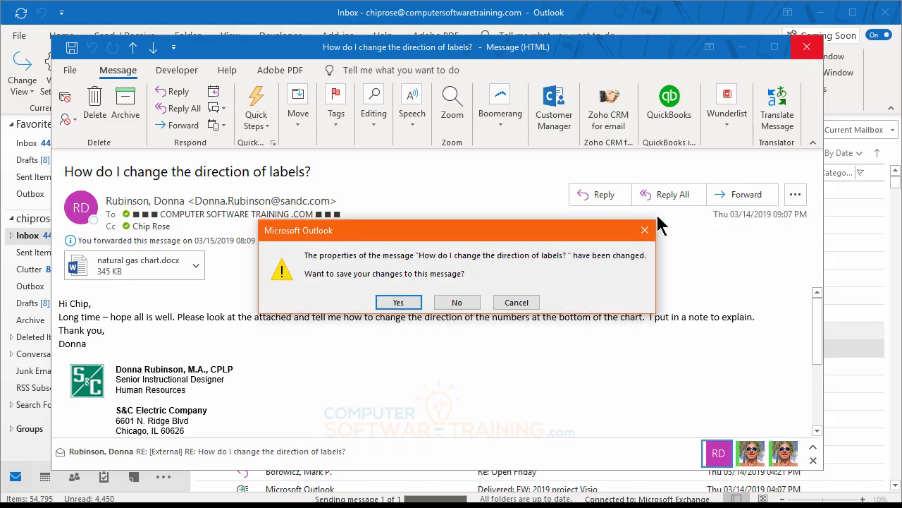
pyautogui.click(465, 303)
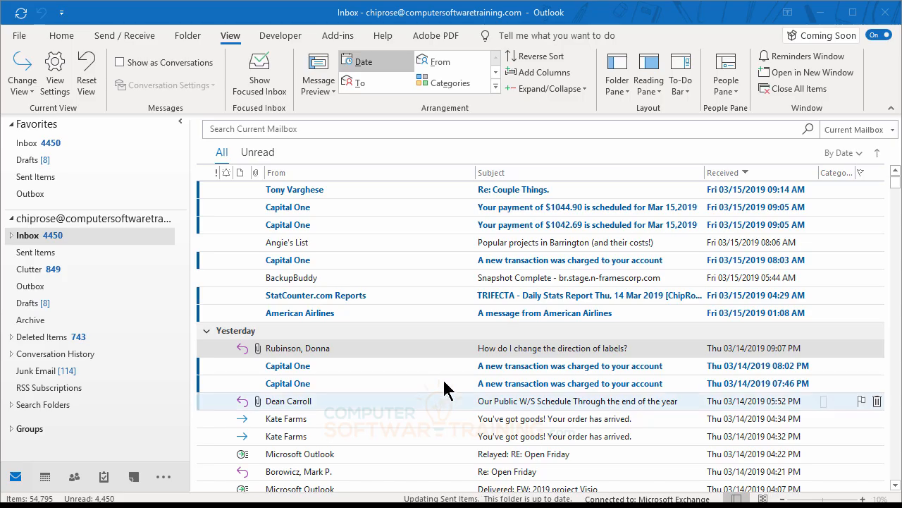
# Flag today's inbox message "RE: [External] RE: How do I change the direction of labels?" for follow-up Today
pyautogui.scroll(5, 404, 318)
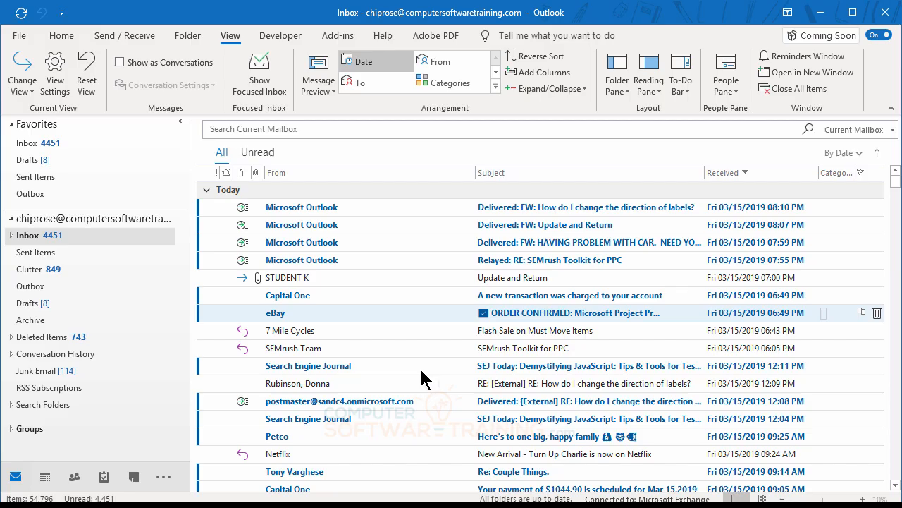
pyautogui.scroll(-1, 393, 338)
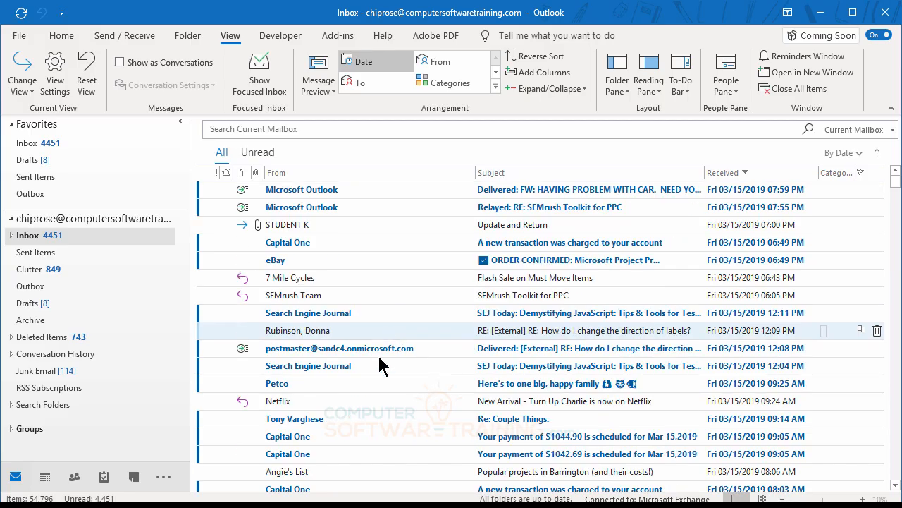
pyautogui.scroll(1, 367, 384)
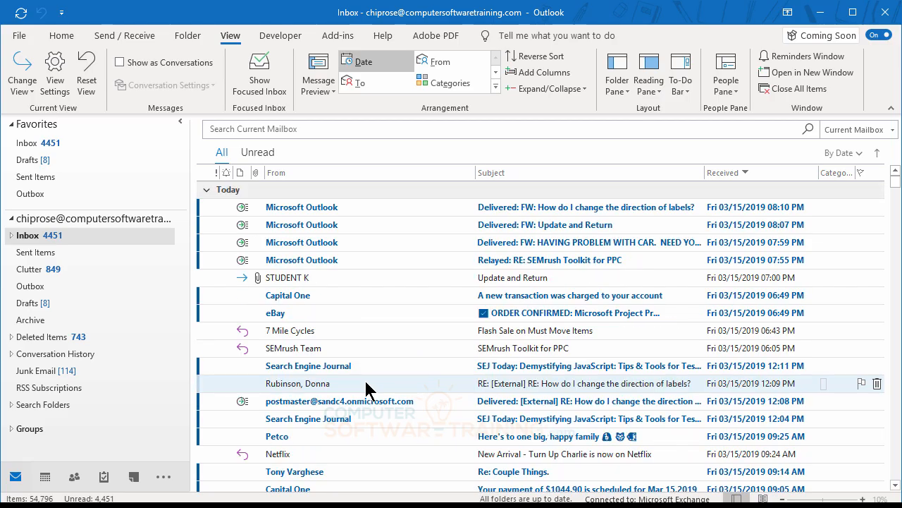
pyautogui.scroll(-1, 363, 395)
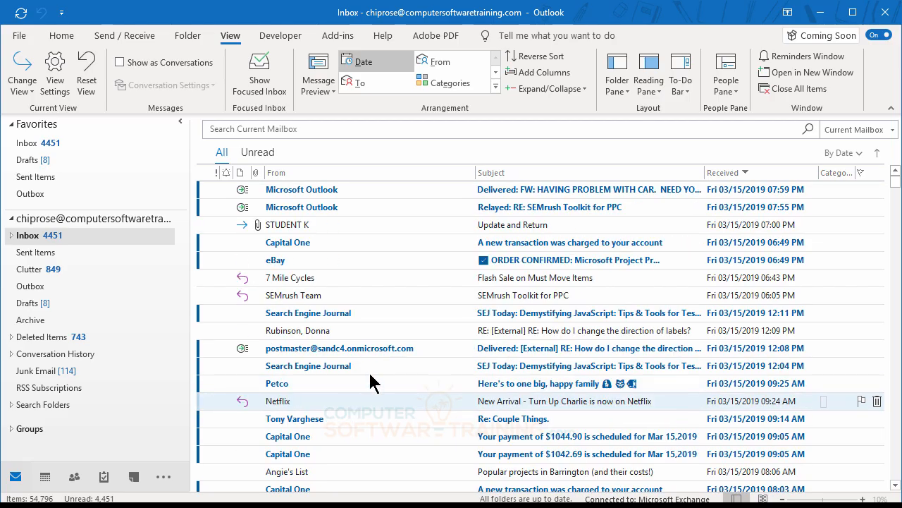
pyautogui.click(317, 337)
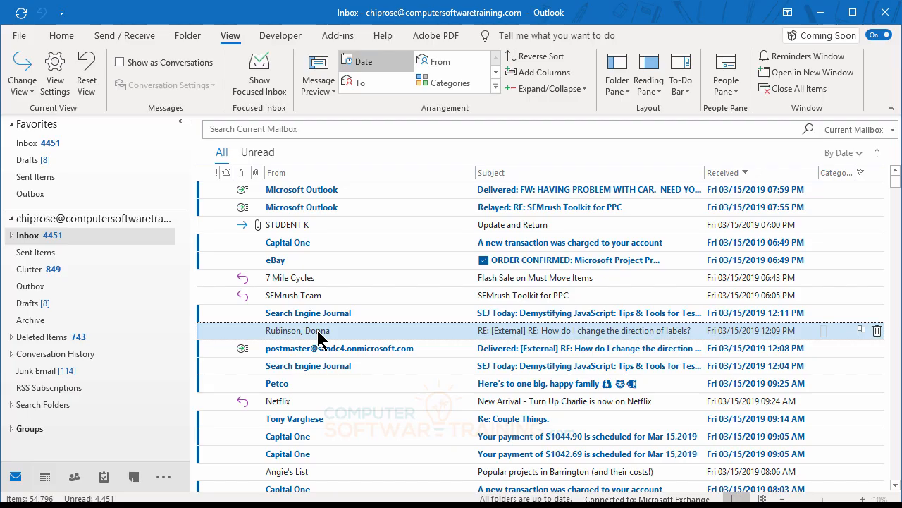
pyautogui.rightClick(319, 337)
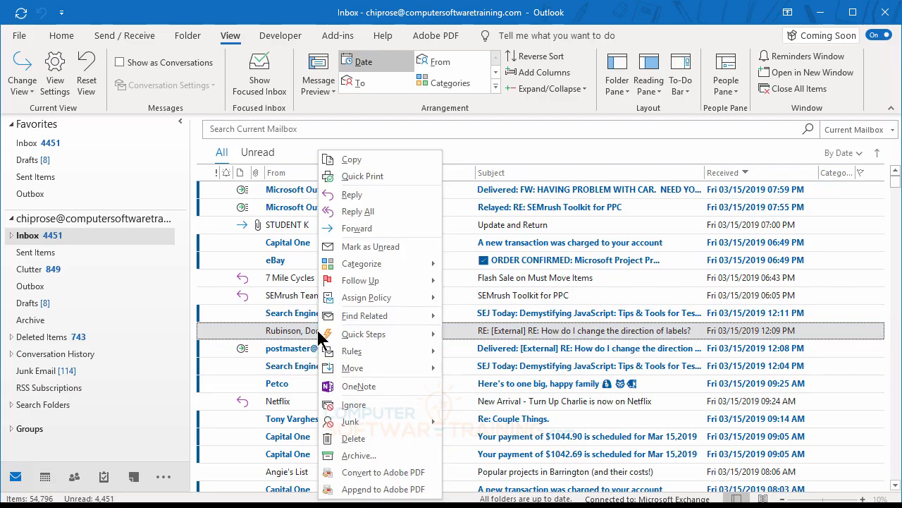
pyautogui.moveTo(364, 285)
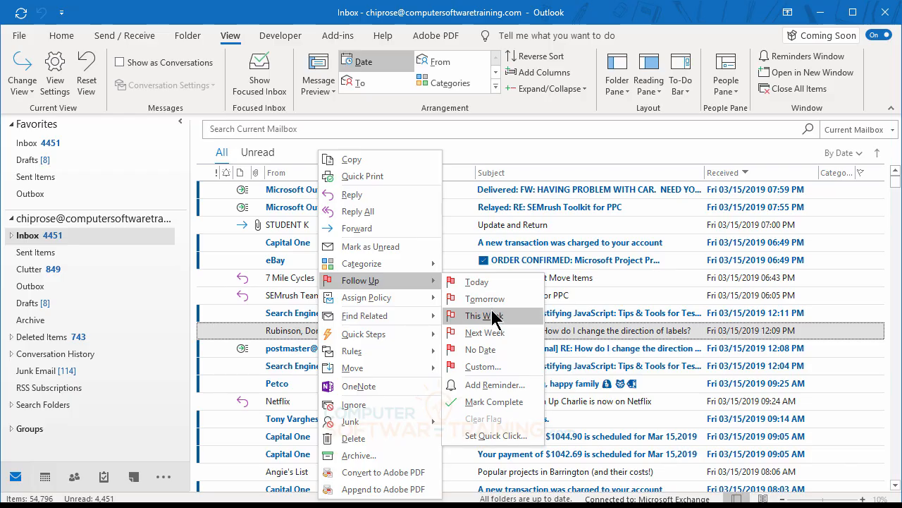
pyautogui.click(483, 286)
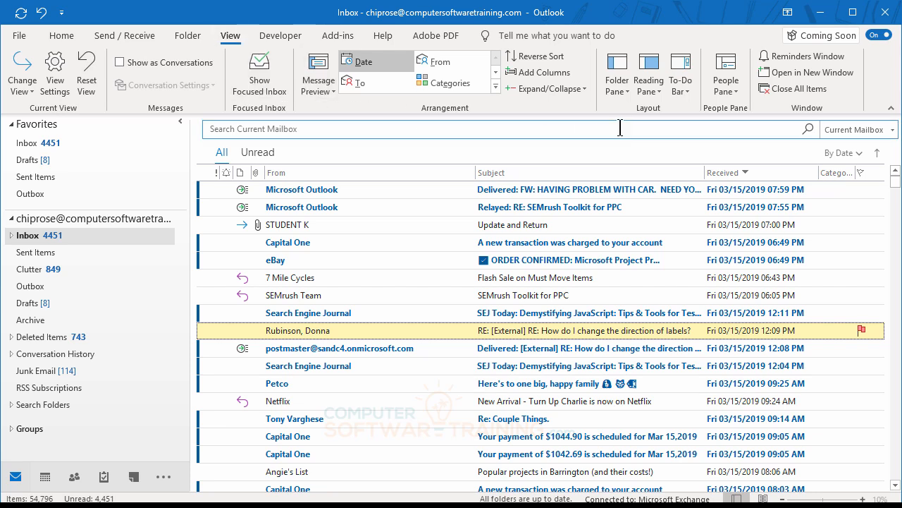
# Show Tasks in the To-Do Bar and mark every task in its Today group as complete
pyautogui.click(688, 90)
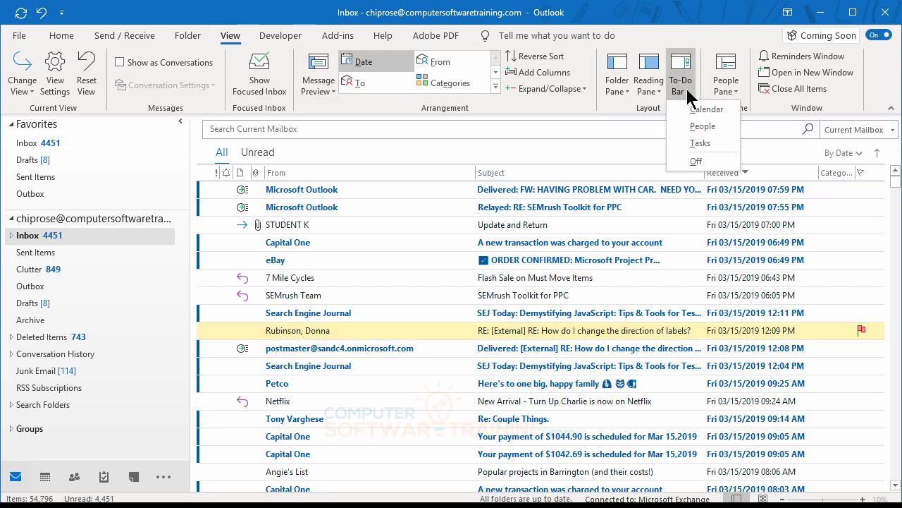
pyautogui.click(700, 143)
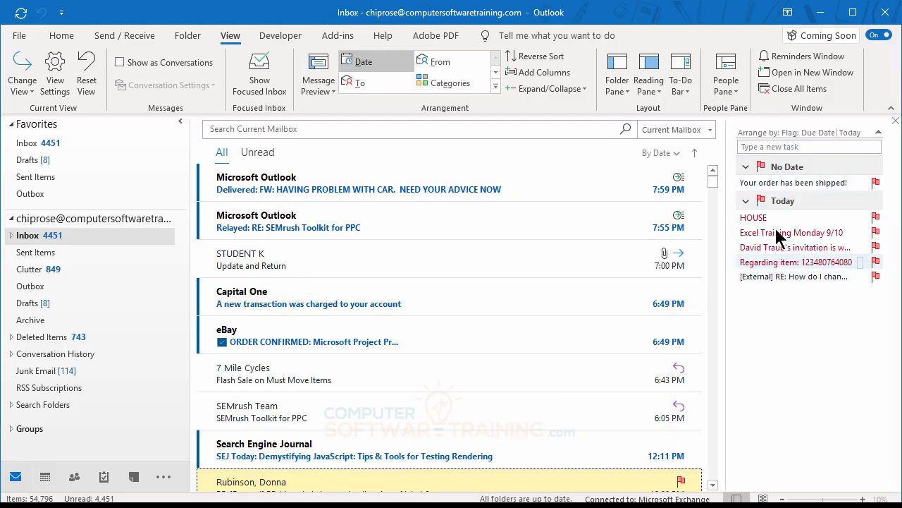
pyautogui.click(877, 218)
pyautogui.click(876, 218)
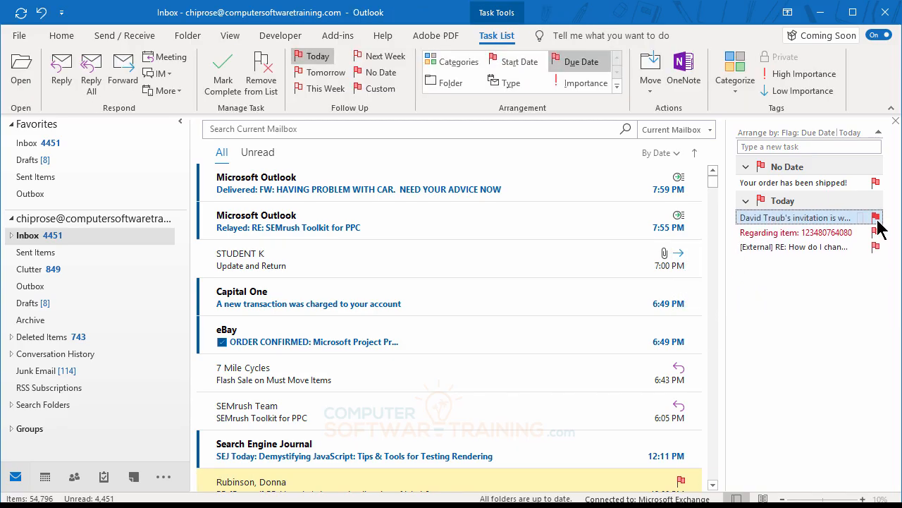
pyautogui.click(876, 218)
pyautogui.click(877, 218)
pyautogui.click(876, 218)
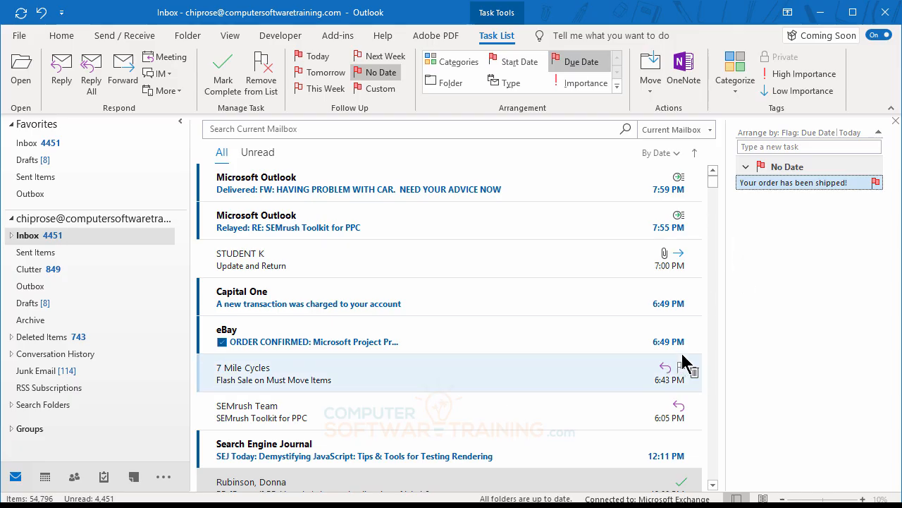
# Open the No Date task "Your order has been shipped!" to review it, close it, and mark it complete
pyautogui.moveTo(808, 189)
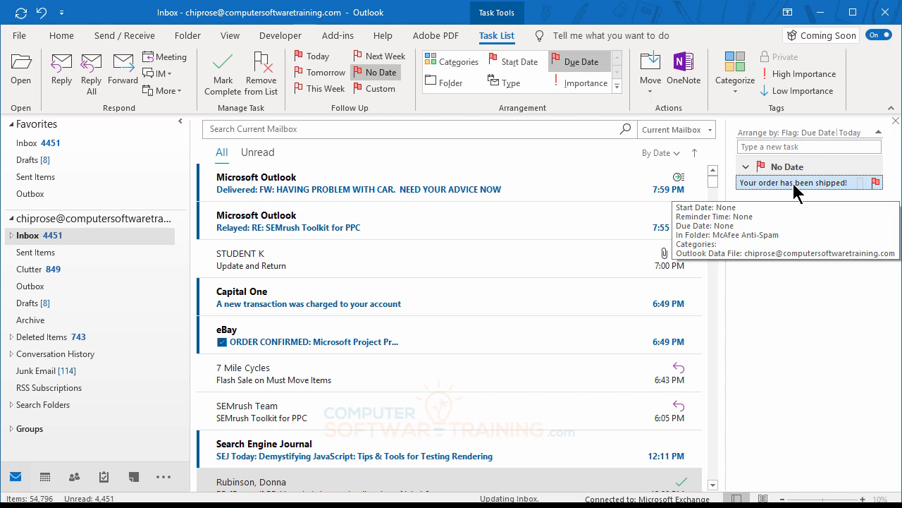
pyautogui.doubleClick(794, 185)
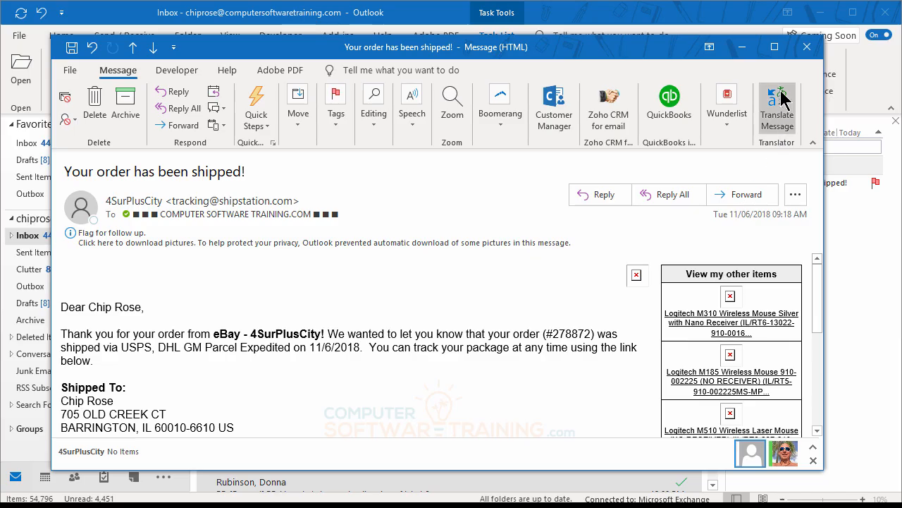
pyautogui.click(808, 48)
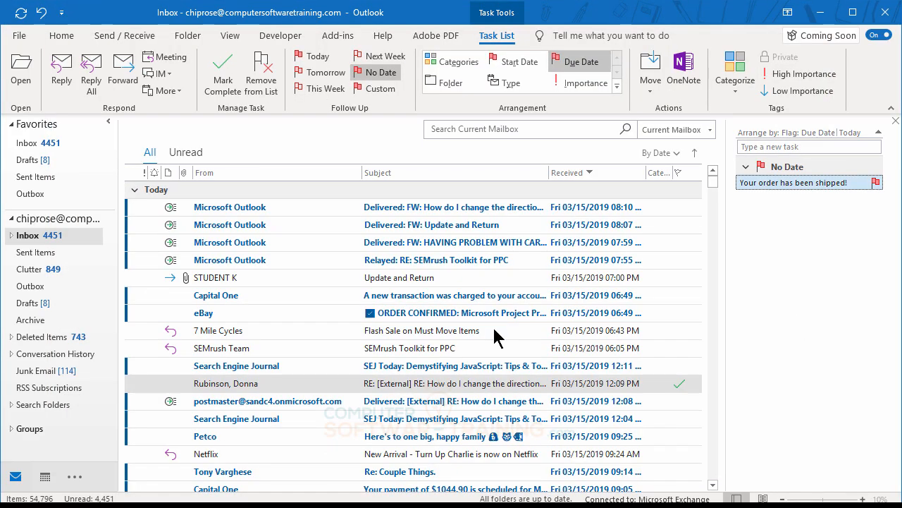
pyautogui.click(878, 184)
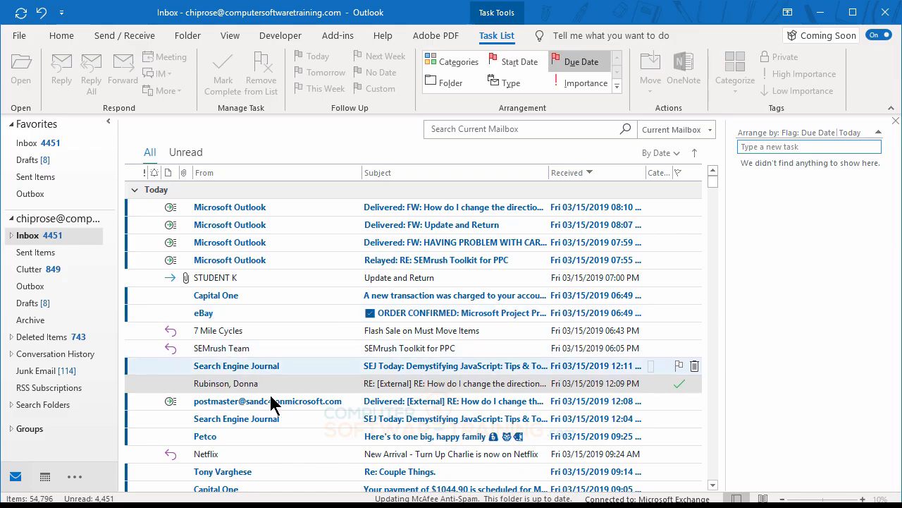
# Flag the completed message "RE: [External] RE: How do I change the direction of labels?" for follow-up Today again
pyautogui.click(229, 386)
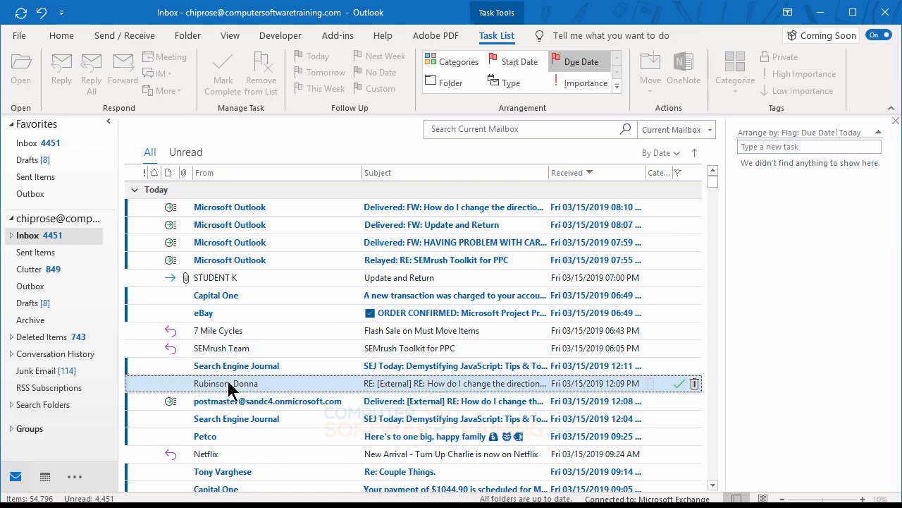
pyautogui.rightClick(229, 384)
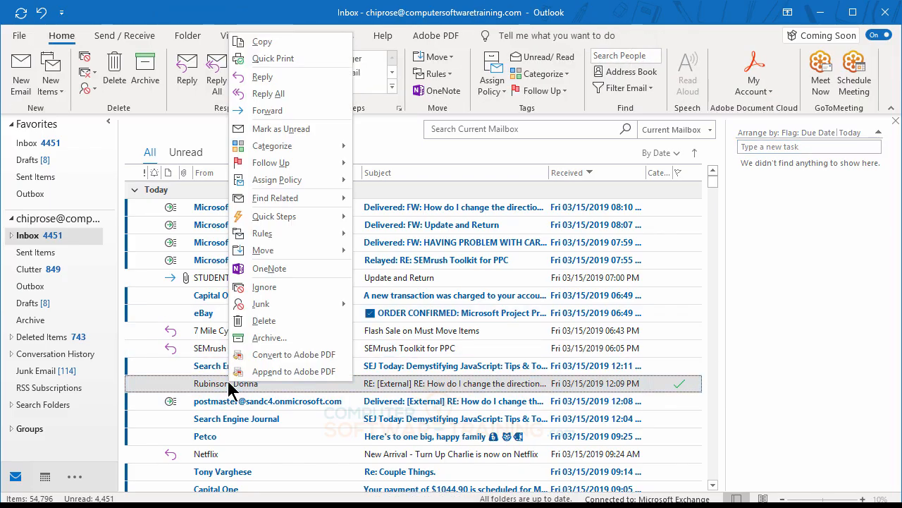
pyautogui.moveTo(276, 164)
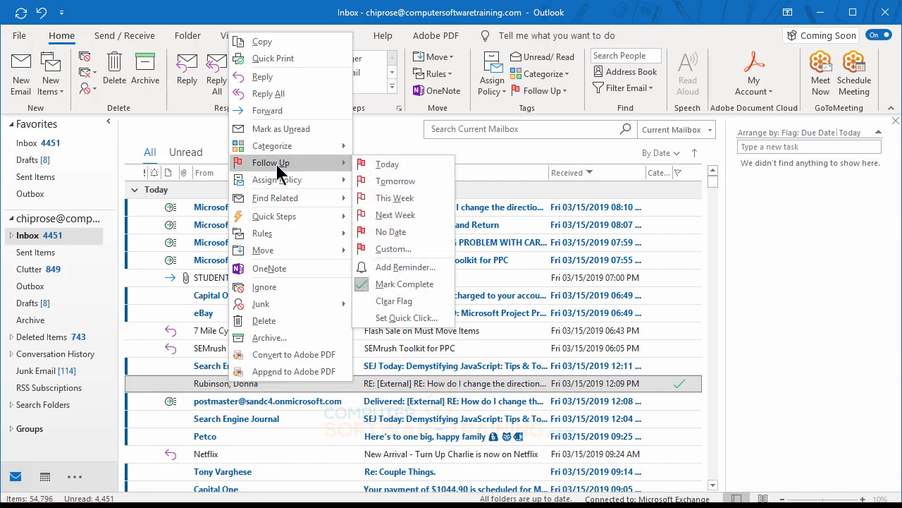
pyautogui.click(394, 164)
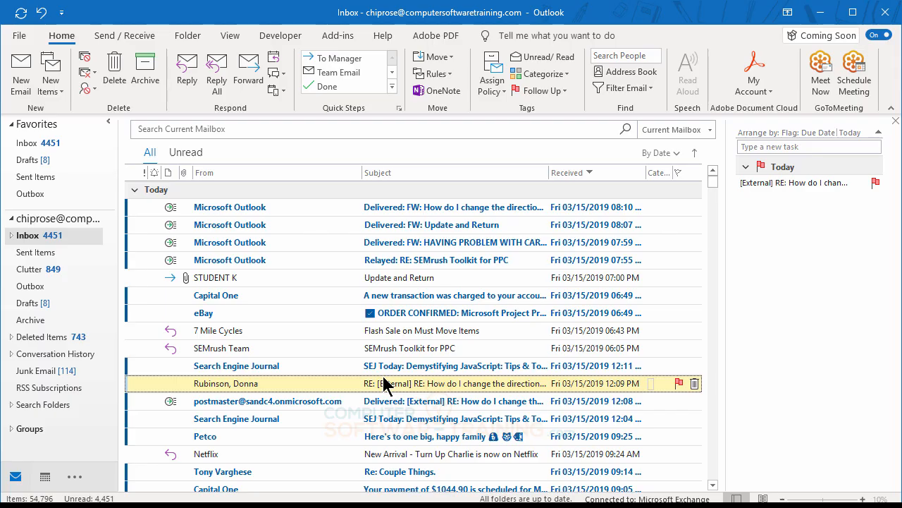
# Flag the Petco message "Here's to one big, happy family" for follow-up Next Week
pyautogui.scroll(-2, 416, 416)
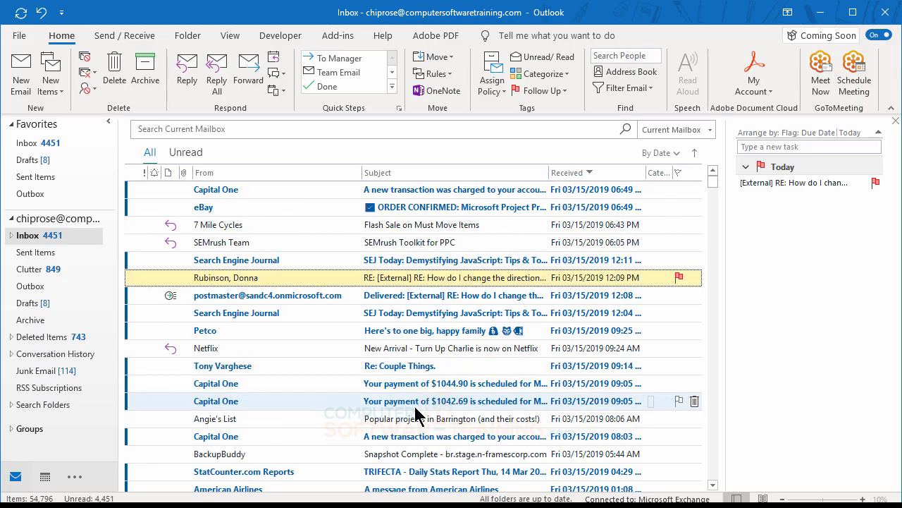
pyautogui.rightClick(284, 335)
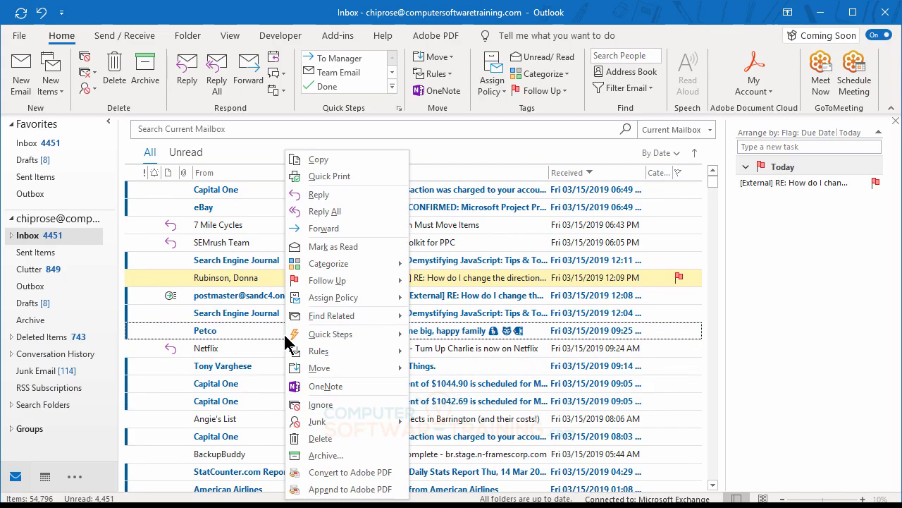
pyautogui.moveTo(339, 289)
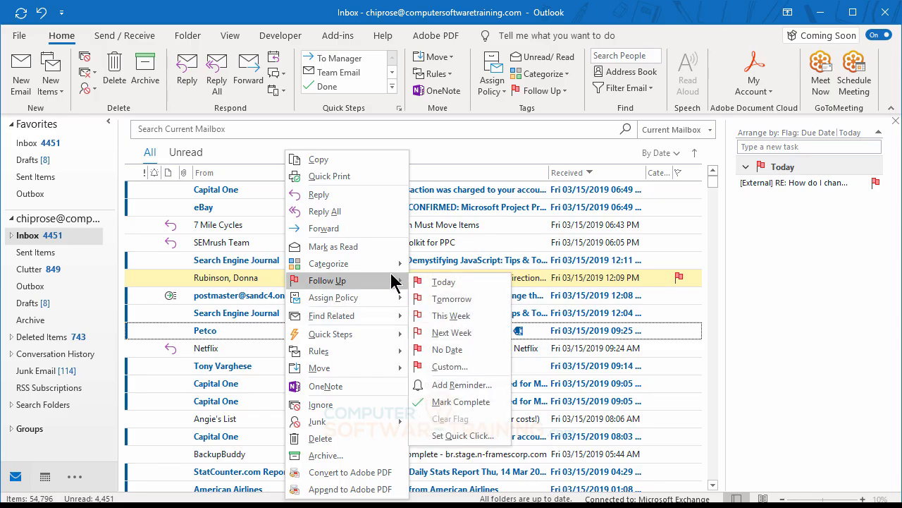
pyautogui.click(465, 335)
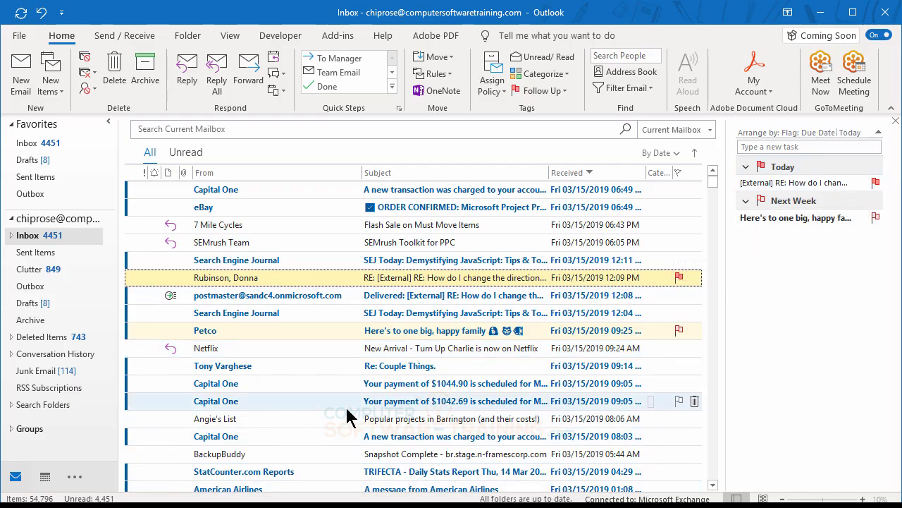
# Flag the message "Re: Couple Things." for follow-up with No Date
pyautogui.rightClick(279, 368)
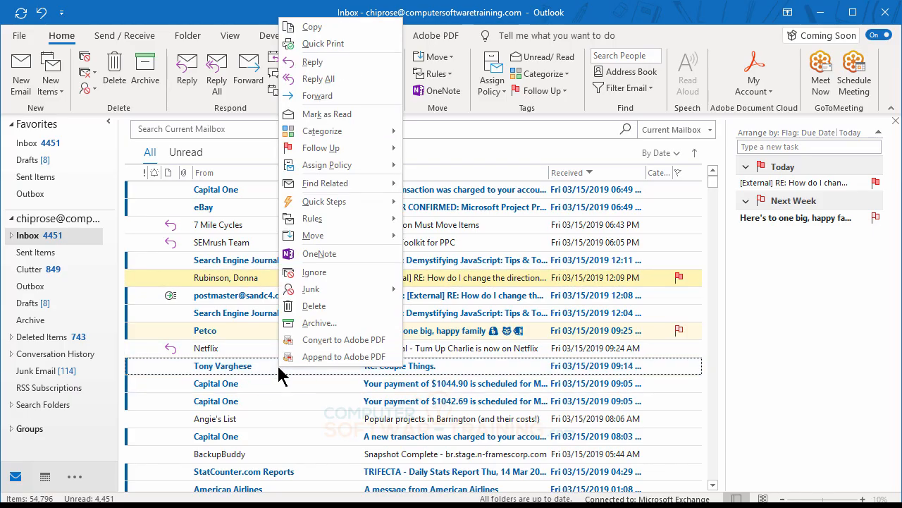
pyautogui.moveTo(332, 154)
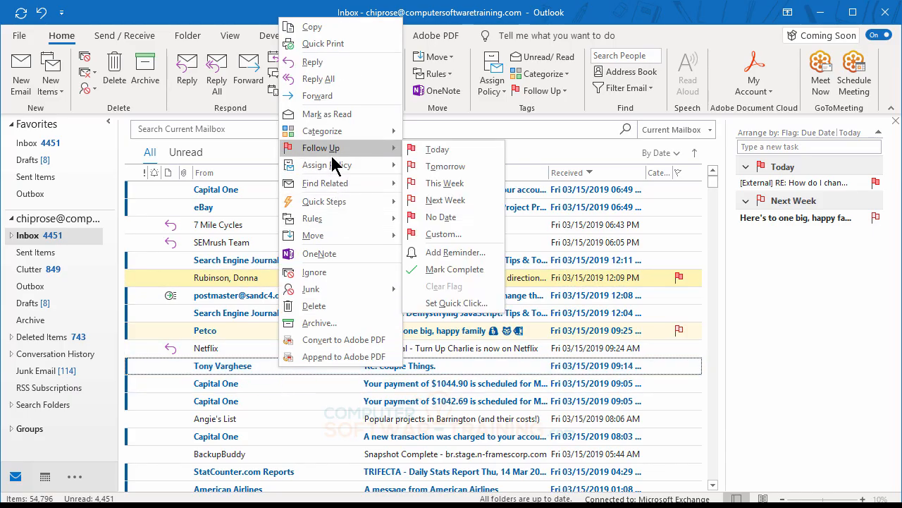
pyautogui.click(441, 217)
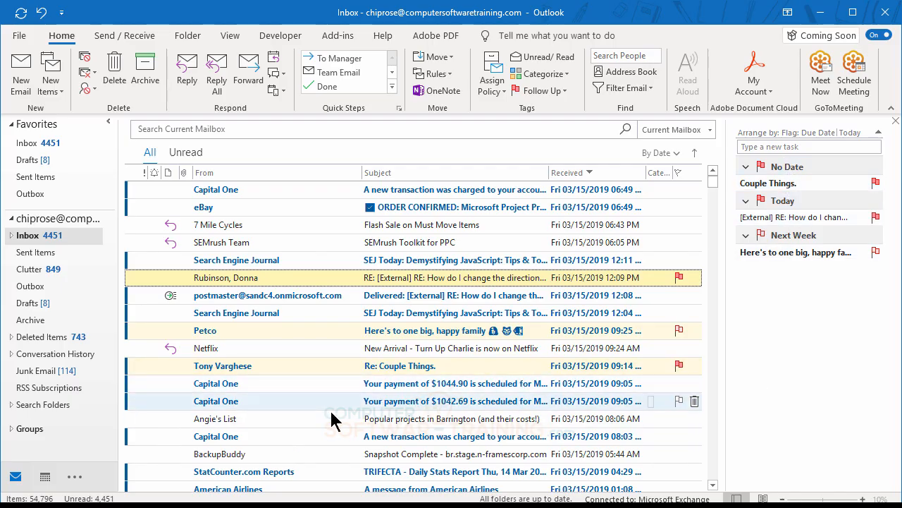
# Flag the Capital One message "Your payment of $1042.69" with a custom follow-up due Thursday, March 21, 2019, and a reminder at 11:00 AM
pyautogui.rightClick(250, 409)
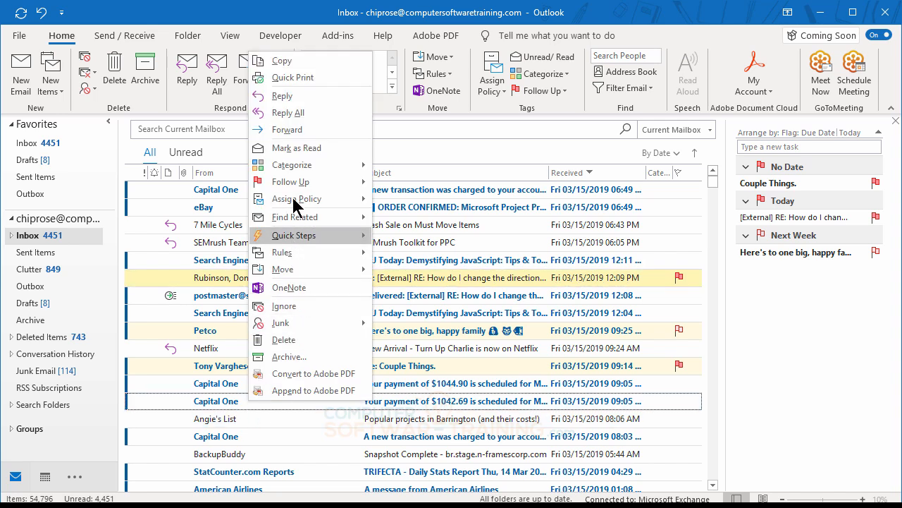
pyautogui.moveTo(326, 186)
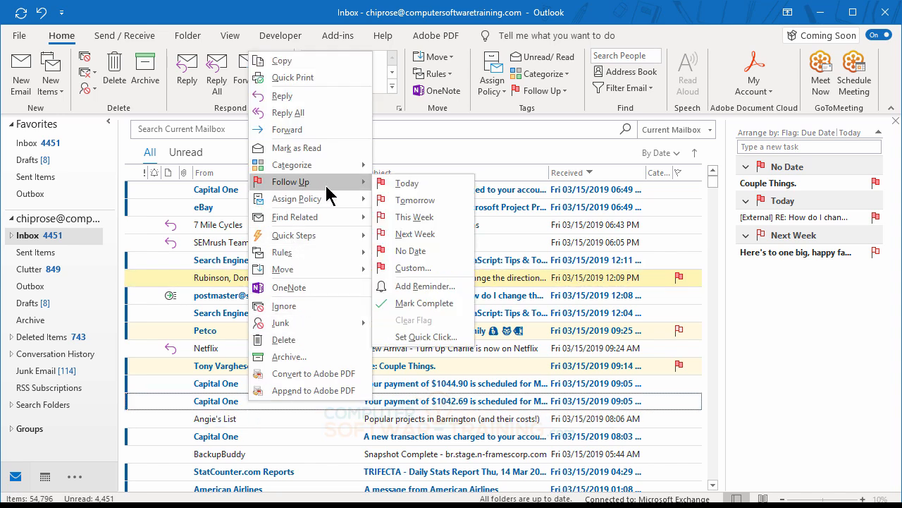
pyautogui.click(411, 268)
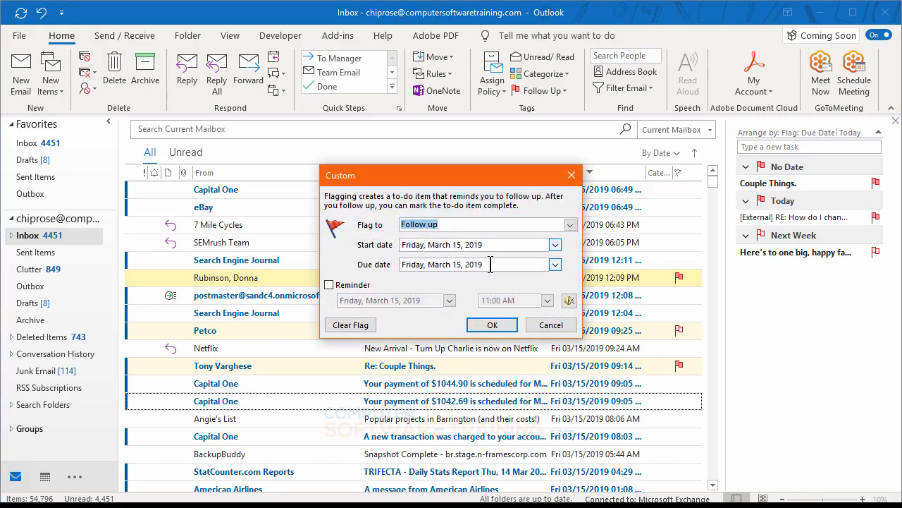
pyautogui.click(555, 264)
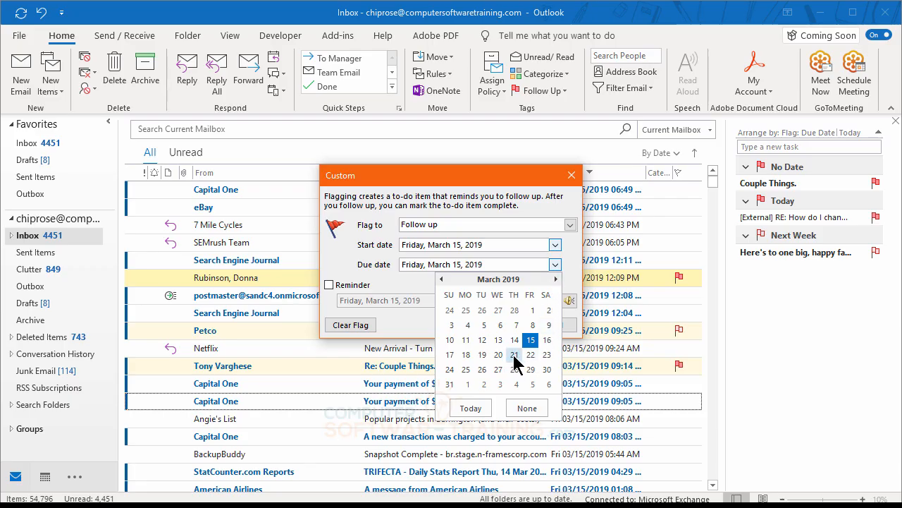
pyautogui.click(514, 354)
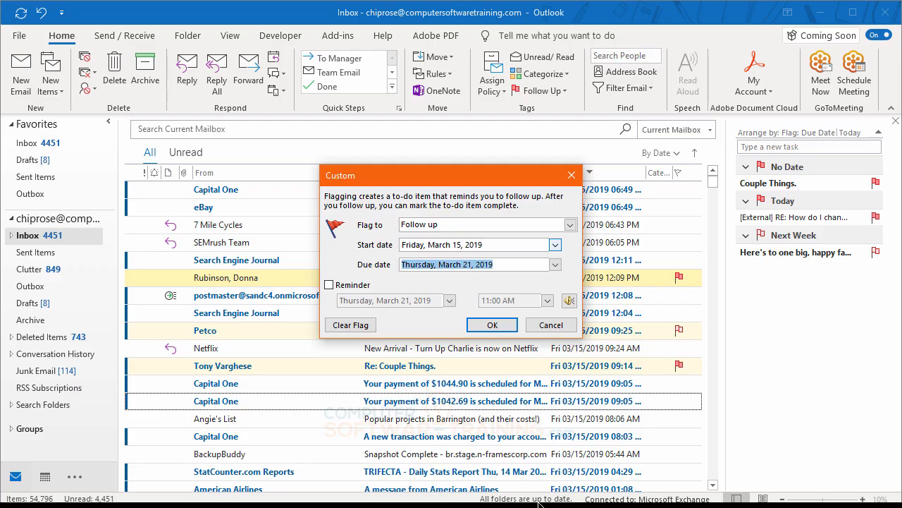
pyautogui.click(329, 285)
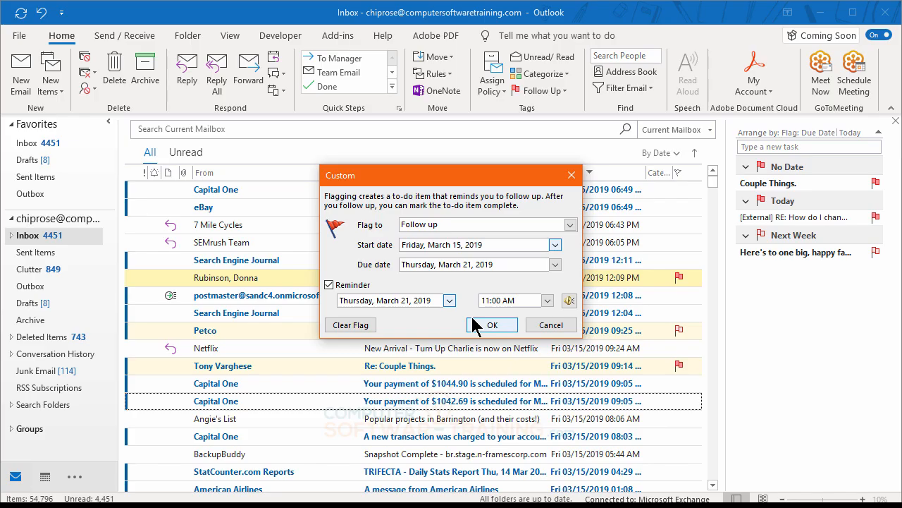
pyautogui.click(502, 326)
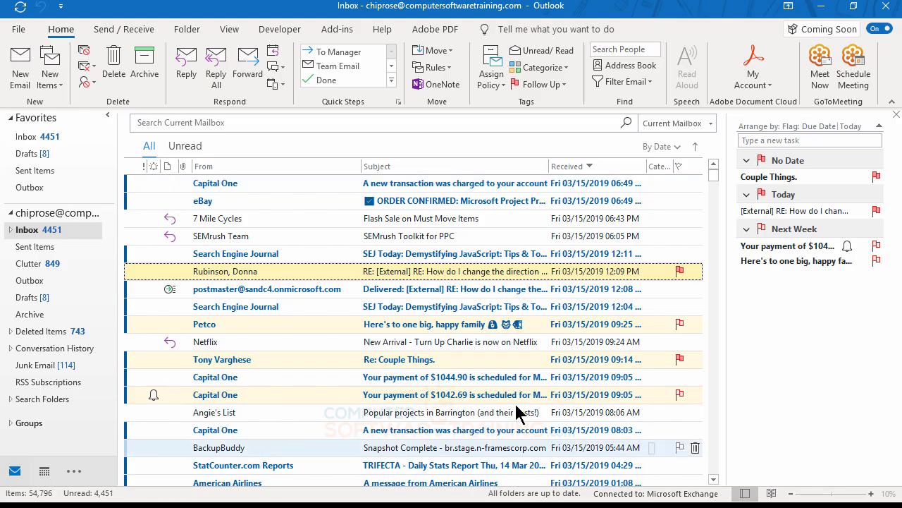
# Show the calendar by week with the Daily Task List set to Normal, and advance to the week of March 17 - 23, 2019
pyautogui.click(44, 477)
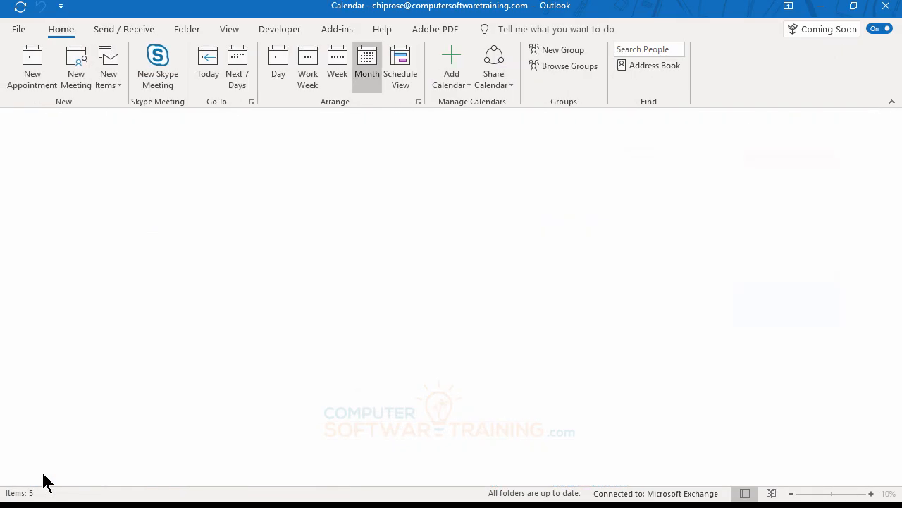
pyautogui.click(338, 71)
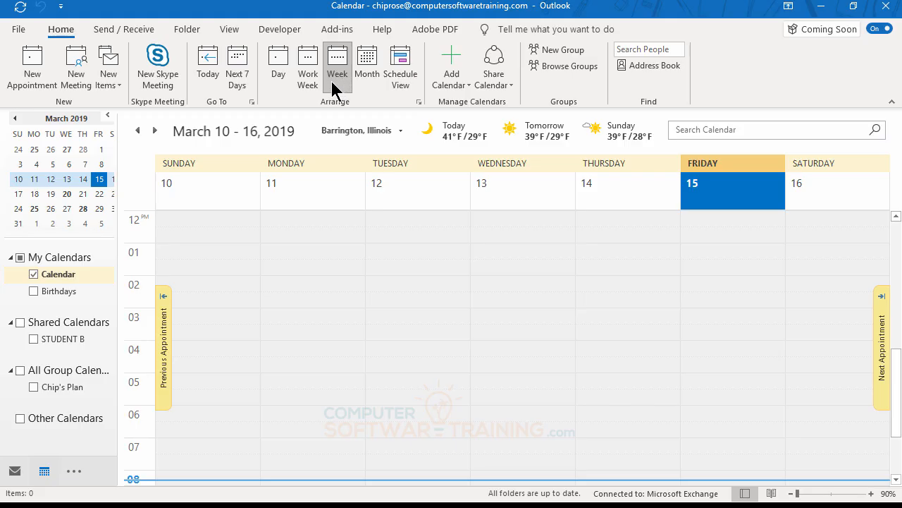
pyautogui.click(232, 30)
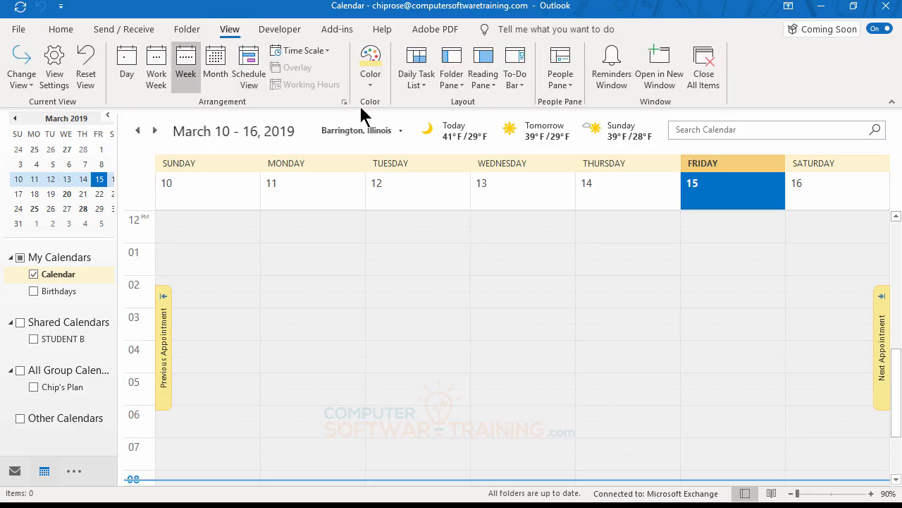
pyautogui.click(419, 90)
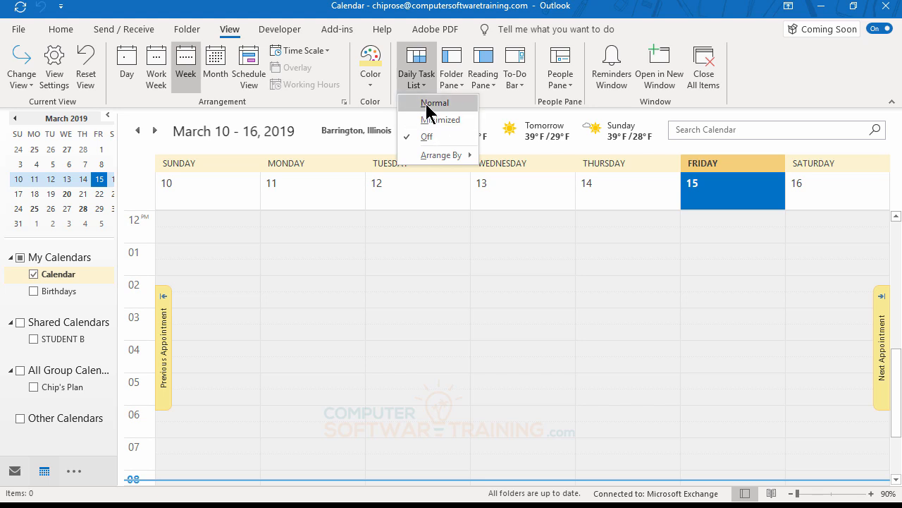
pyautogui.click(434, 102)
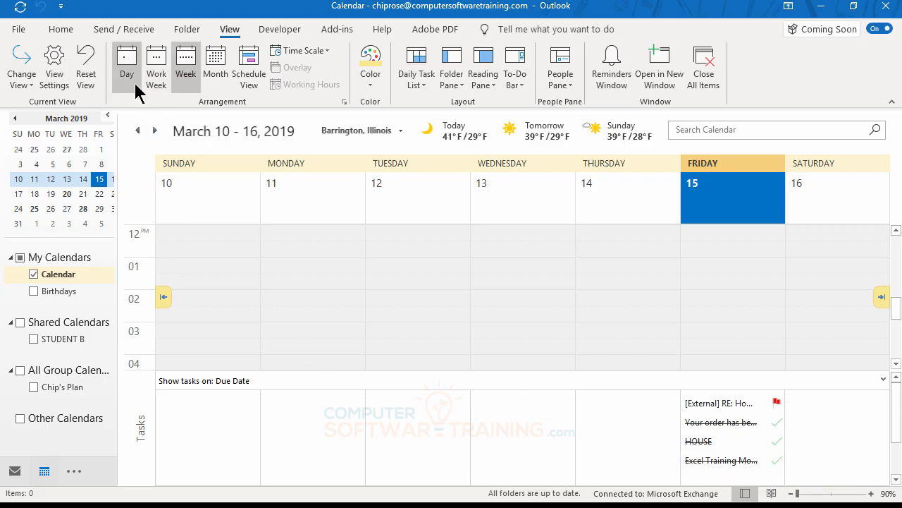
pyautogui.click(155, 131)
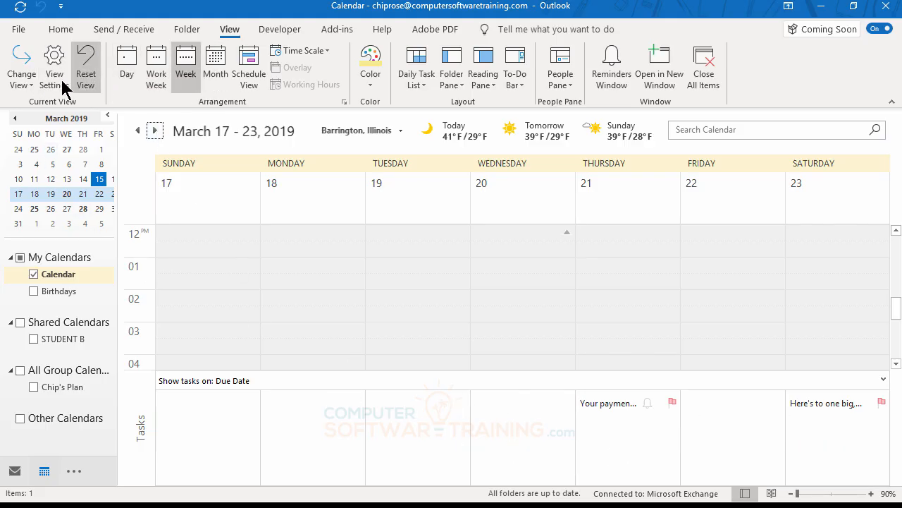
# Return to the inbox, open the No Date task "Couple Things." to review it, close it, and mark it complete
pyautogui.click(14, 471)
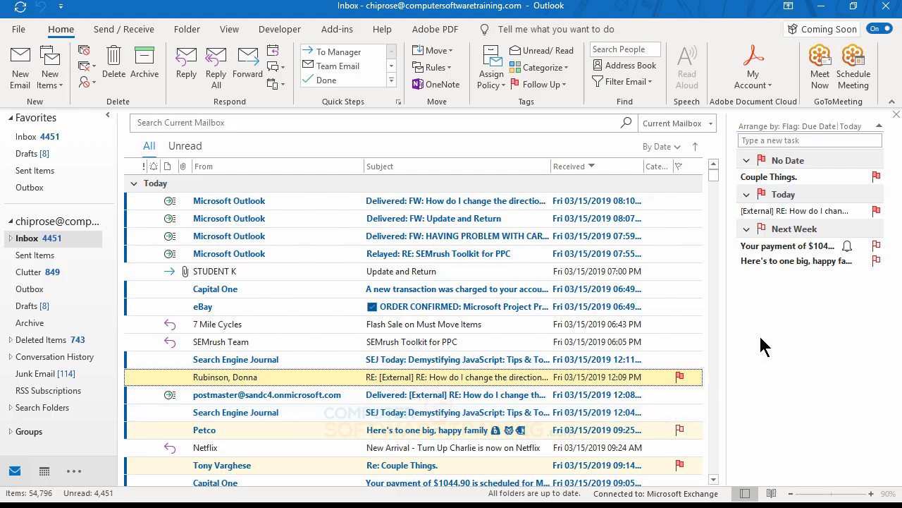
pyautogui.click(771, 176)
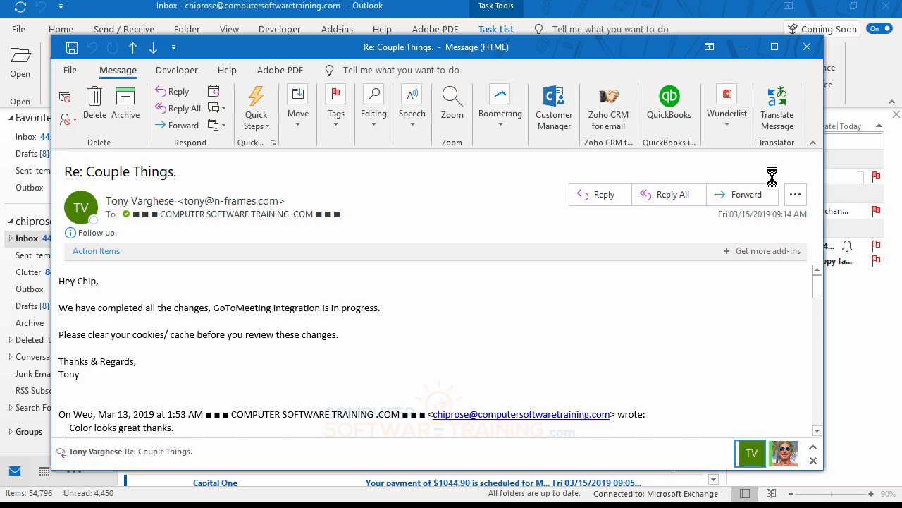
pyautogui.click(807, 47)
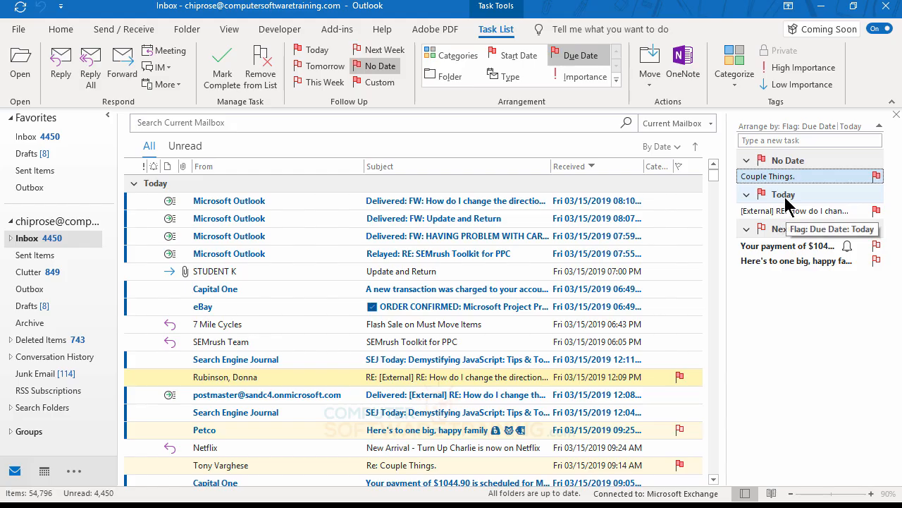
pyautogui.moveTo(798, 211)
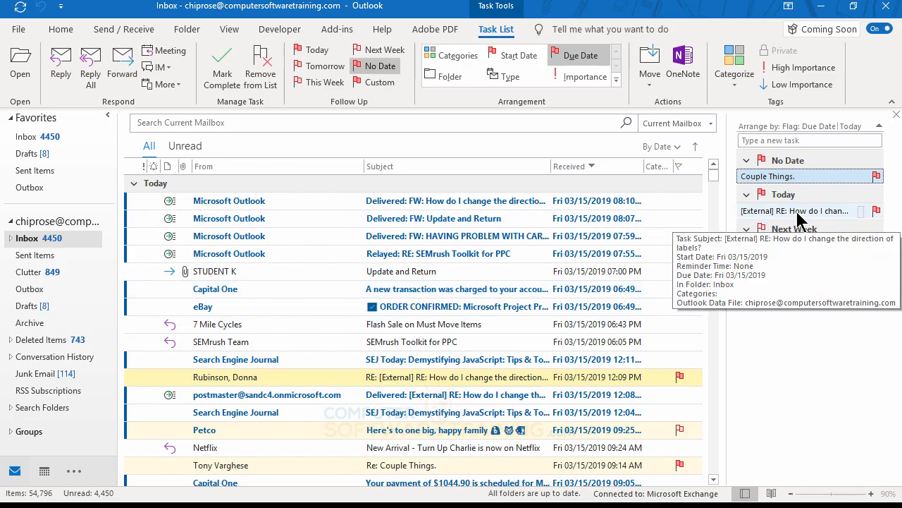
pyautogui.click(876, 176)
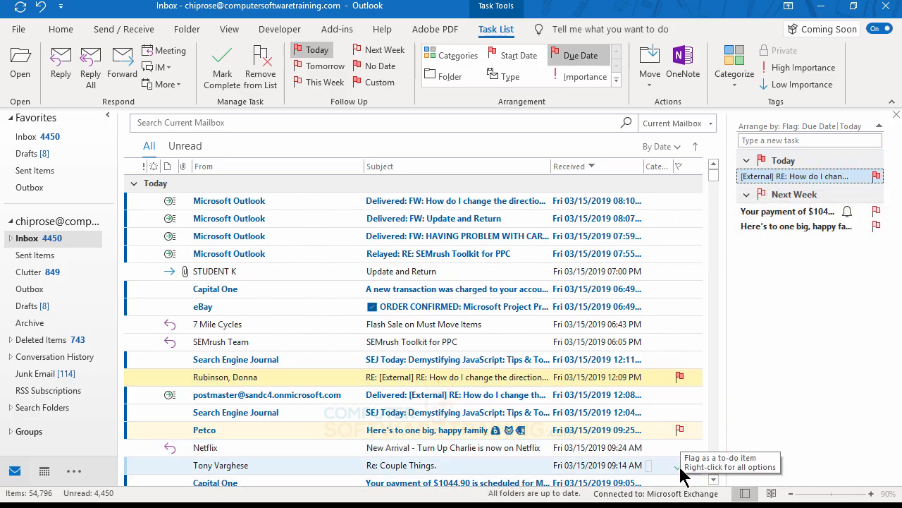
# Mark the Next Week payment task with the reminder as complete in the To-Do Bar and check its message's flag in the inbox
pyautogui.click(878, 219)
pyautogui.scroll(-3, 630, 326)
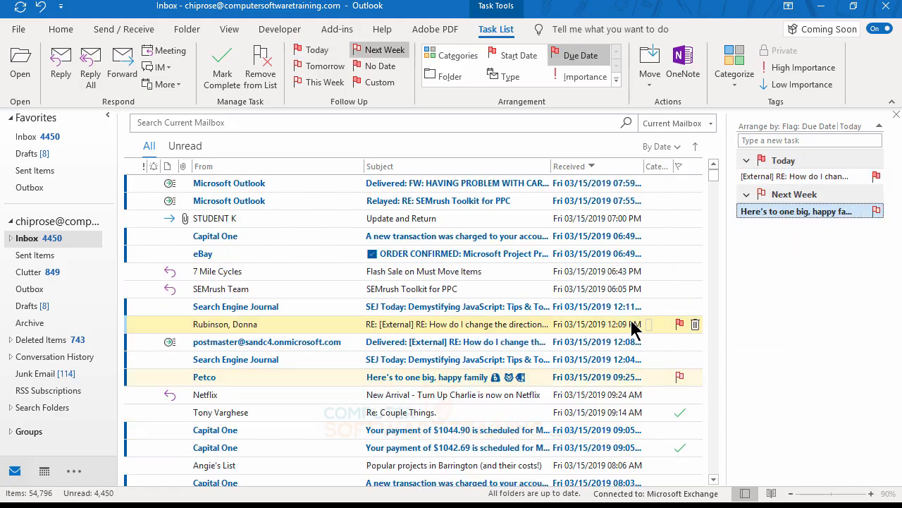
pyautogui.scroll(3, 664, 343)
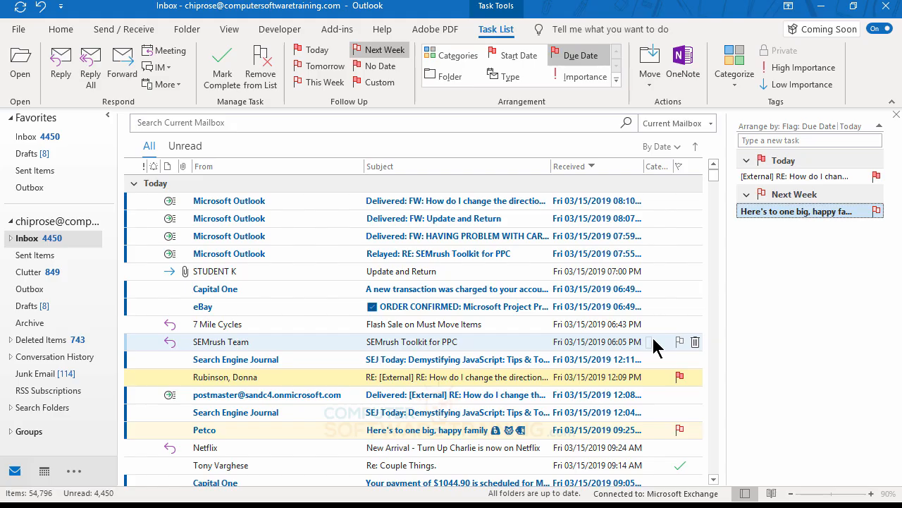
# In the calendar's week of March 17 - 23, mark the Saturday task "Here's to one big, happy family" complete in the Daily Task List
pyautogui.click(45, 474)
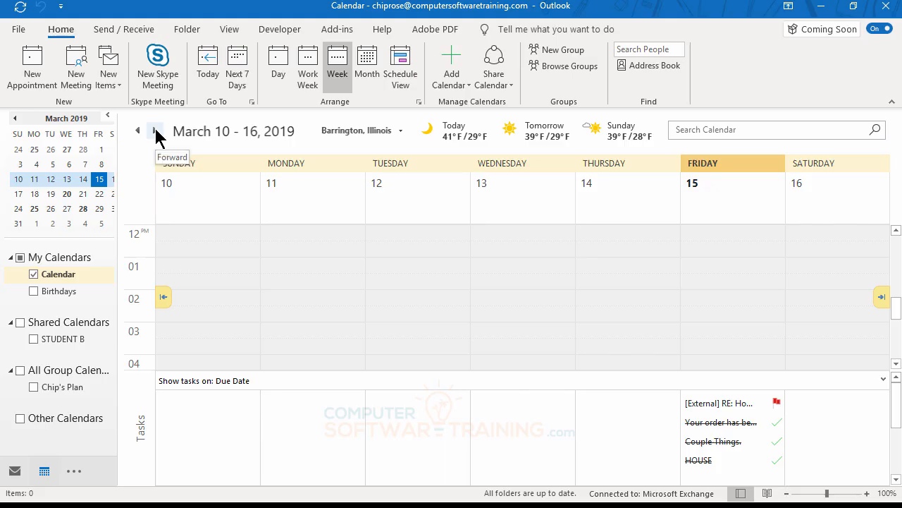
pyautogui.click(155, 131)
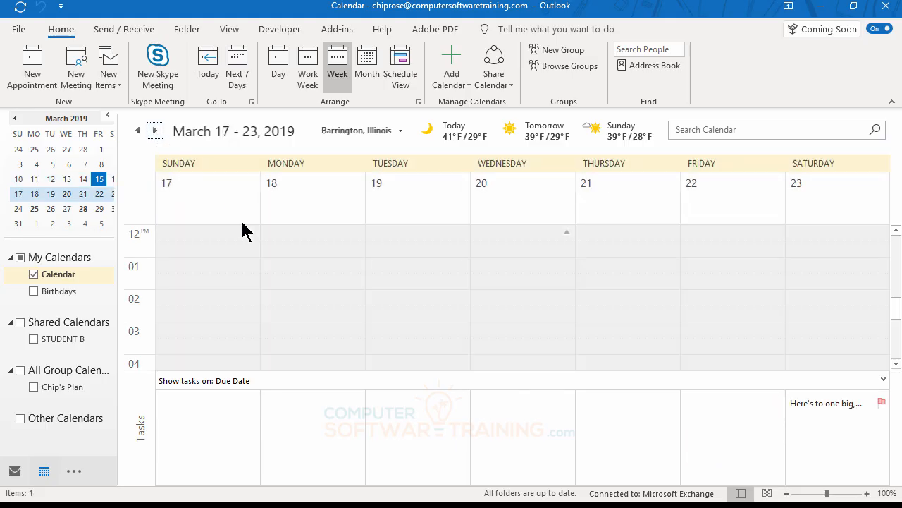
pyautogui.moveTo(796, 411)
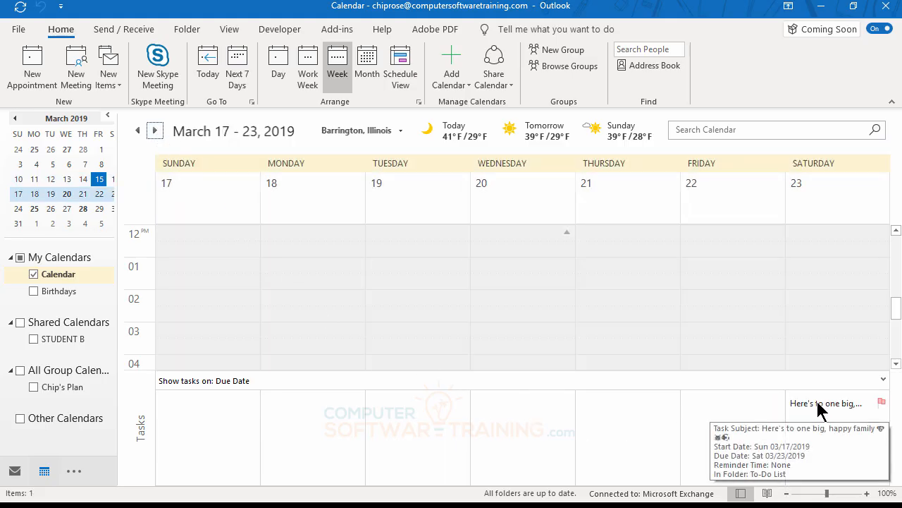
pyautogui.click(881, 402)
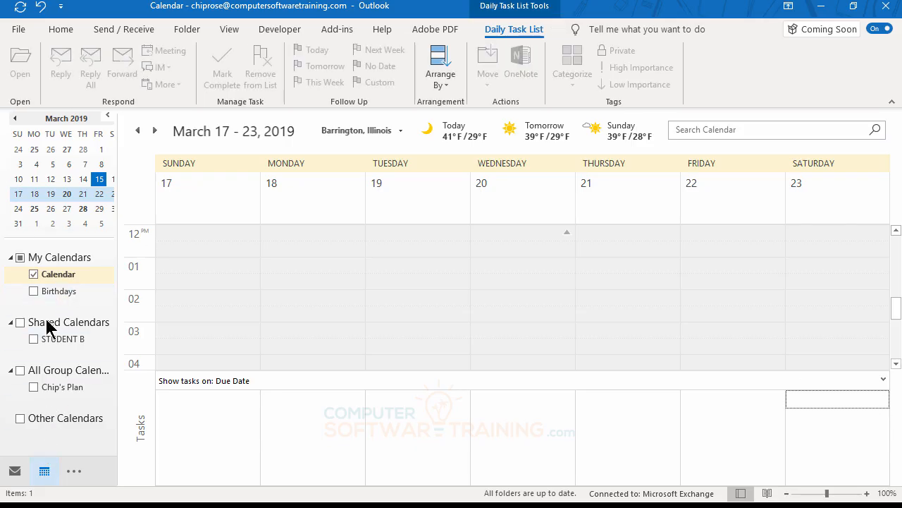
# Move the calendar back to the week of March 10 - 16, and mark the remaining Today task complete from the inbox's To-Do Bar
pyautogui.click(139, 133)
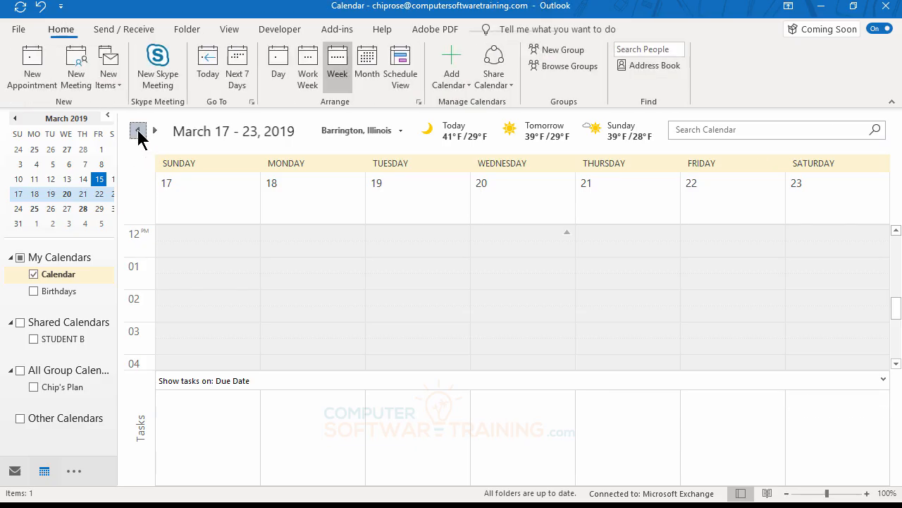
pyautogui.click(138, 132)
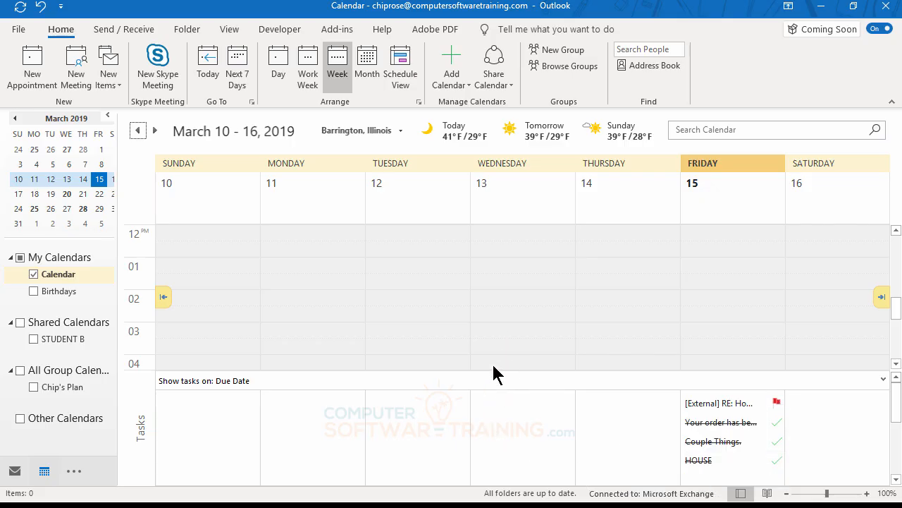
pyautogui.click(11, 474)
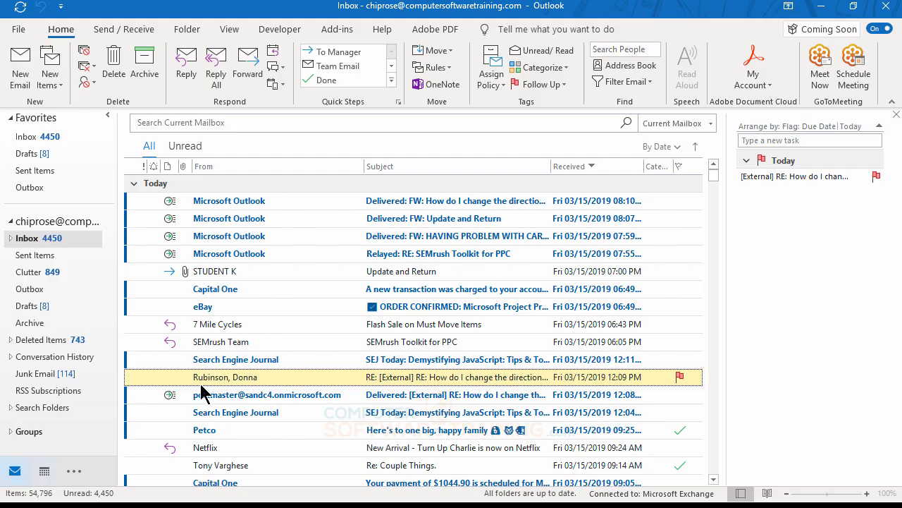
pyautogui.click(877, 177)
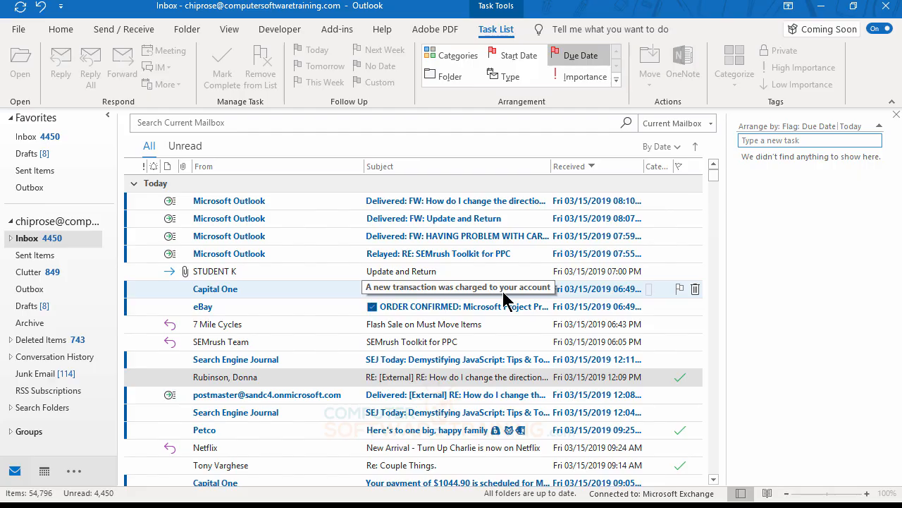
# Flag the top Capital One message "A new transaction was charged to your account" for follow-up Today and mark it complete
pyautogui.scroll(-5, 645, 332)
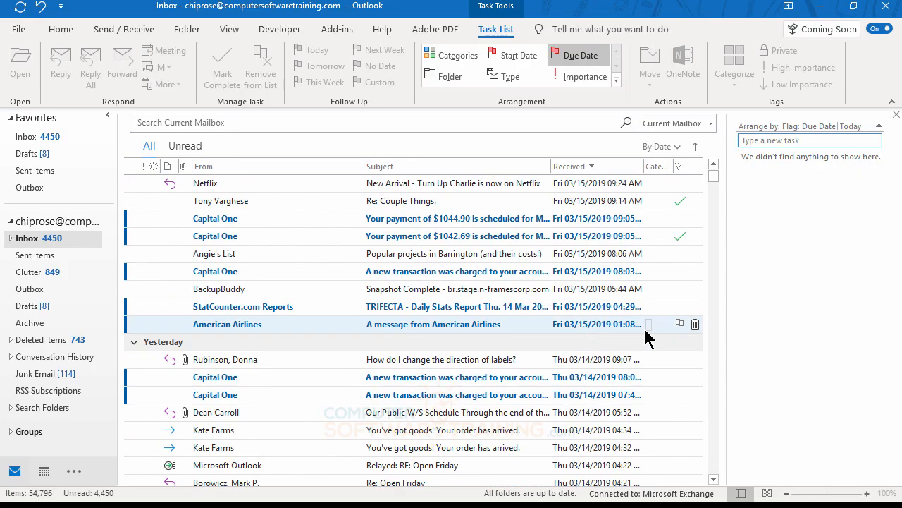
pyautogui.scroll(5, 645, 333)
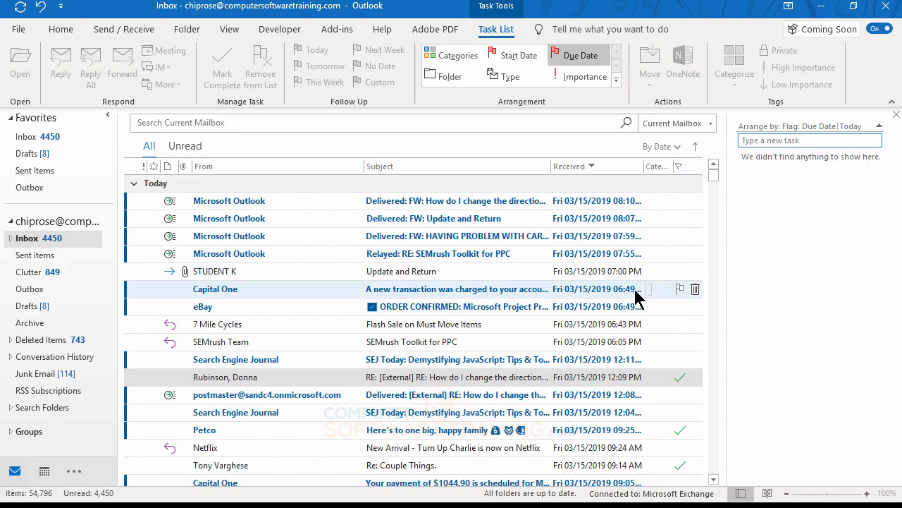
pyautogui.click(679, 290)
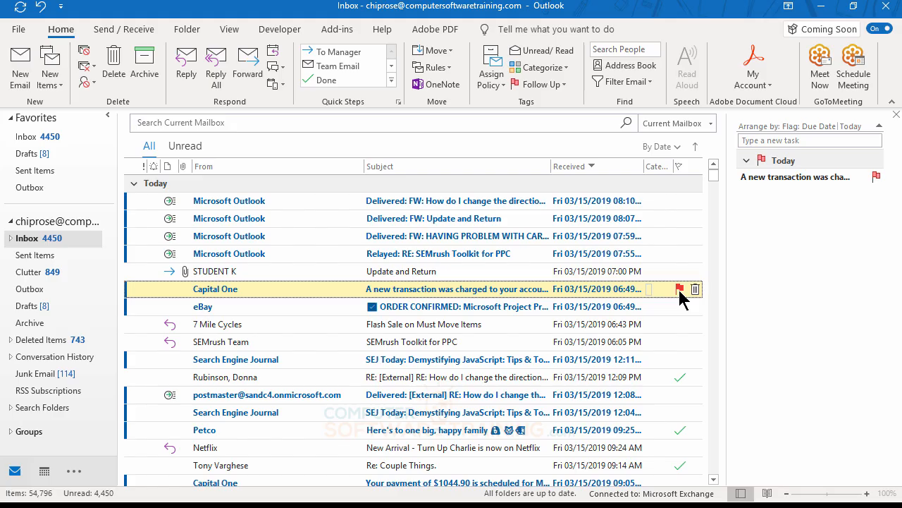
pyautogui.click(680, 289)
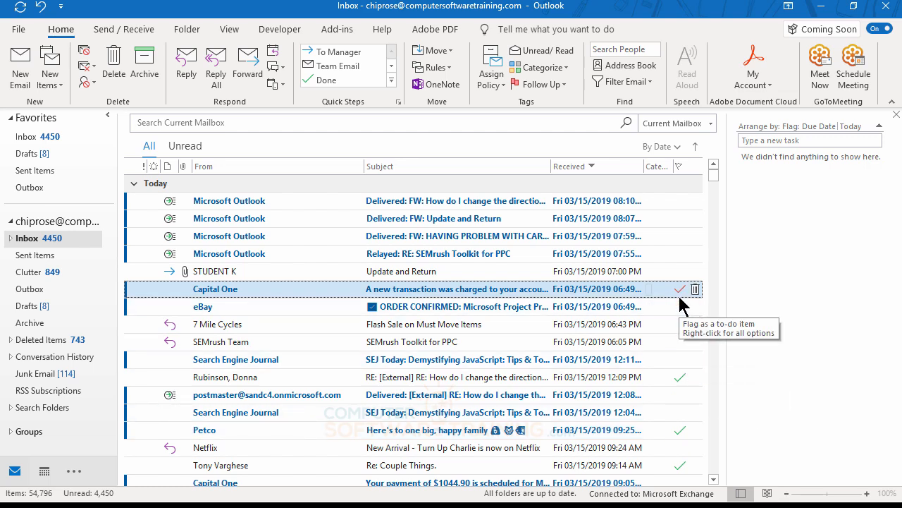
# Flag the 7 Mile Cycles message "Flash Sale on Must Move Items" for follow-up and mark it complete
pyautogui.click(680, 325)
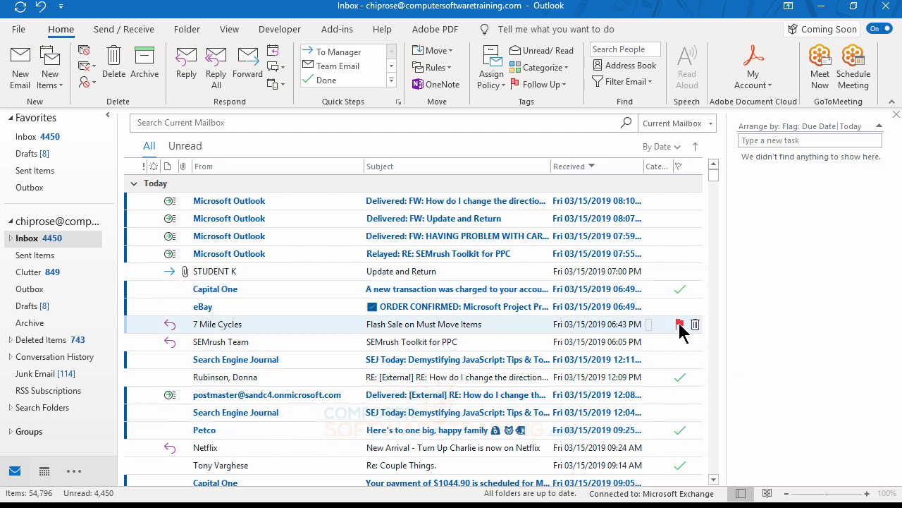
pyautogui.click(680, 324)
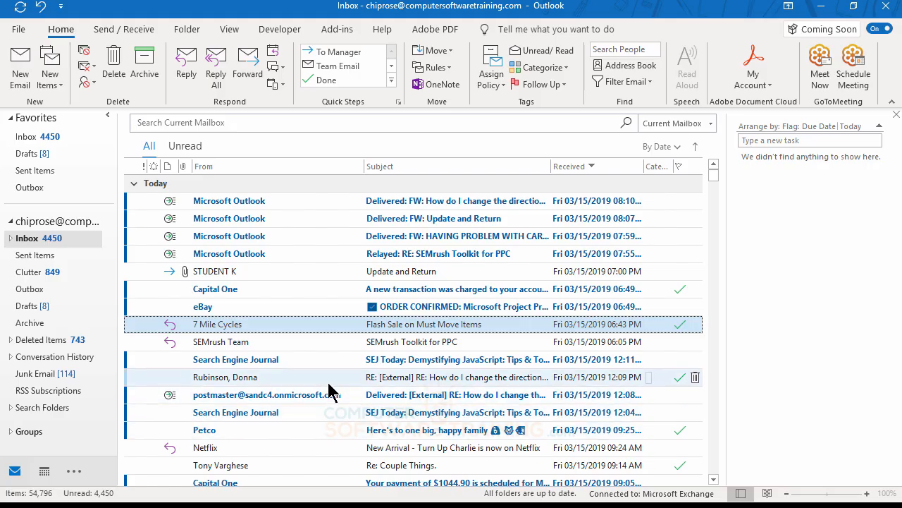
# Create a calendar appointment from yesterday's email "How do I change the direction of labels?", and shrink and reposition its window over the inbox
pyautogui.scroll(-3, 333, 379)
pyautogui.scroll(-4, 333, 379)
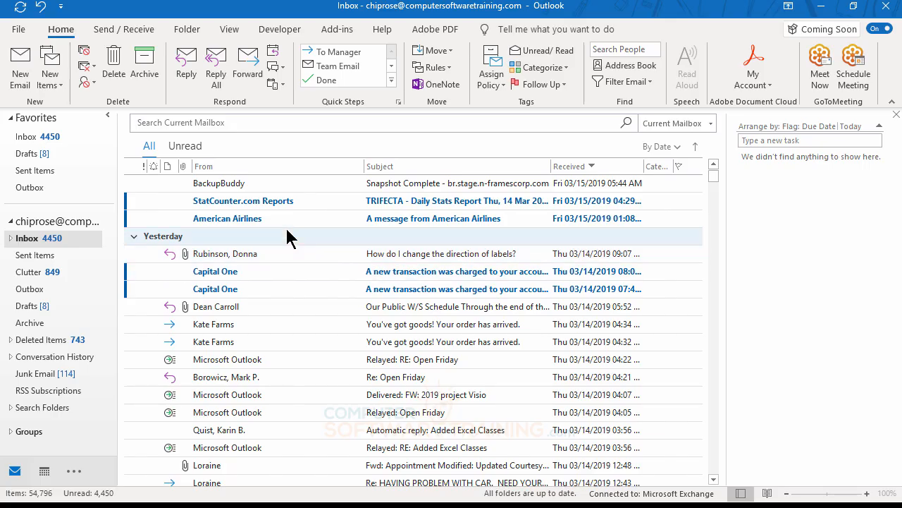
pyautogui.click(235, 261)
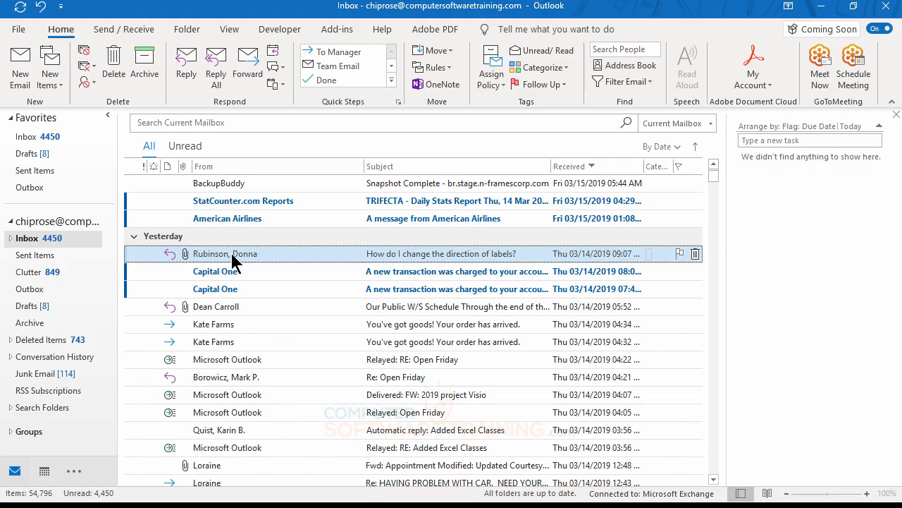
pyautogui.moveTo(235, 261); pyautogui.dragTo(44, 475)
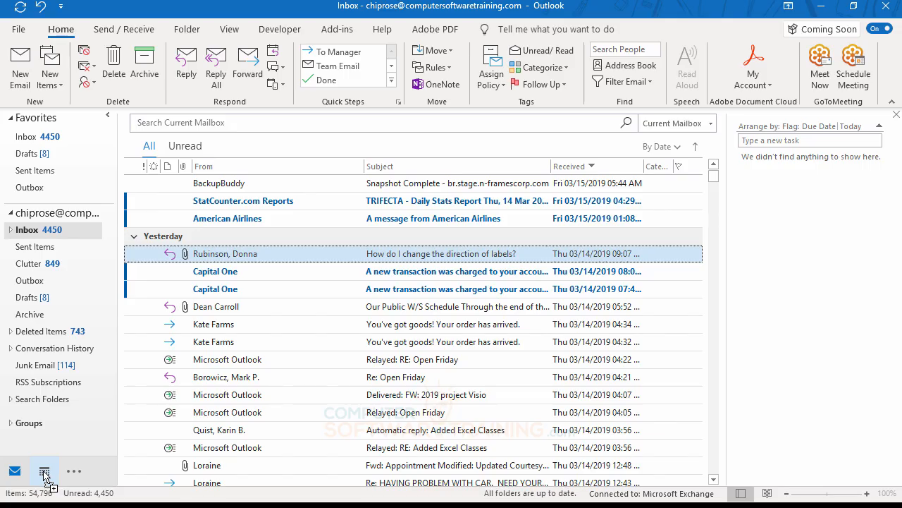
pyautogui.moveTo(44, 475); pyautogui.dragTo(43, 475)
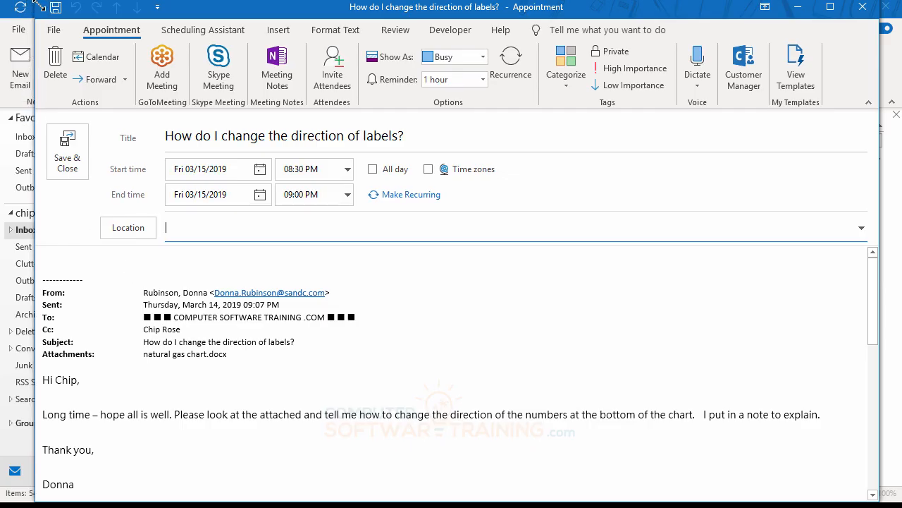
pyautogui.moveTo(36, 4); pyautogui.dragTo(248, 134)
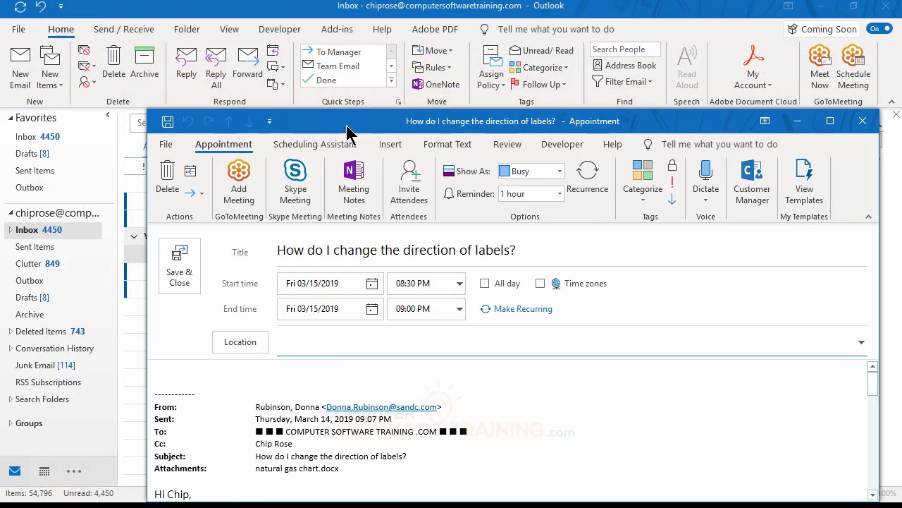
pyautogui.moveTo(349, 126); pyautogui.dragTo(292, 49)
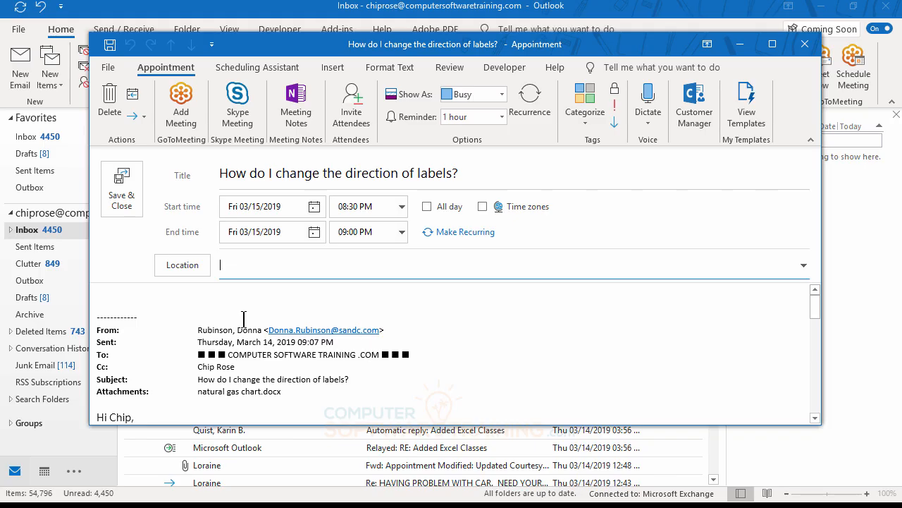
# Add a line of filler text beginning "Hfkjdhfdskh" above the copied email in the appointment's body
pyautogui.click(124, 296)
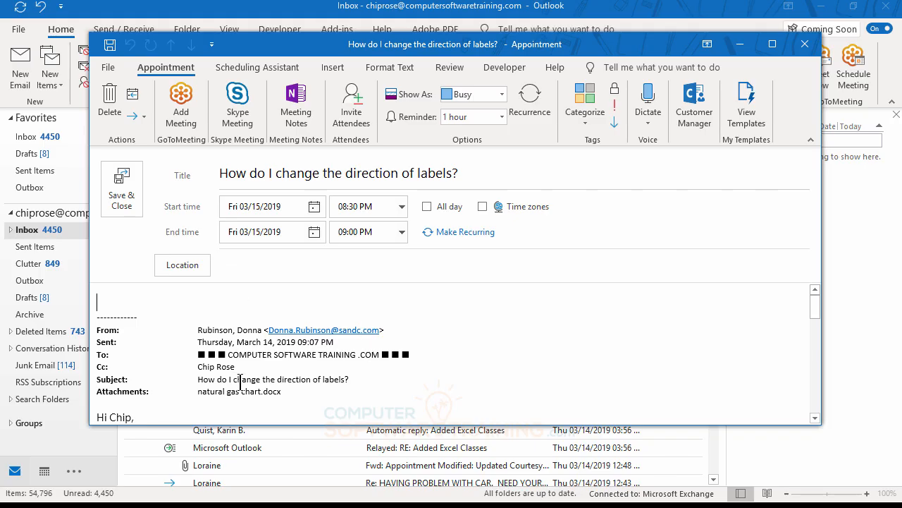
pyautogui.write('Hfkjdhfdskhdskhkdshkfdhskfh sdkh fkdshkdsh kfh sldk')
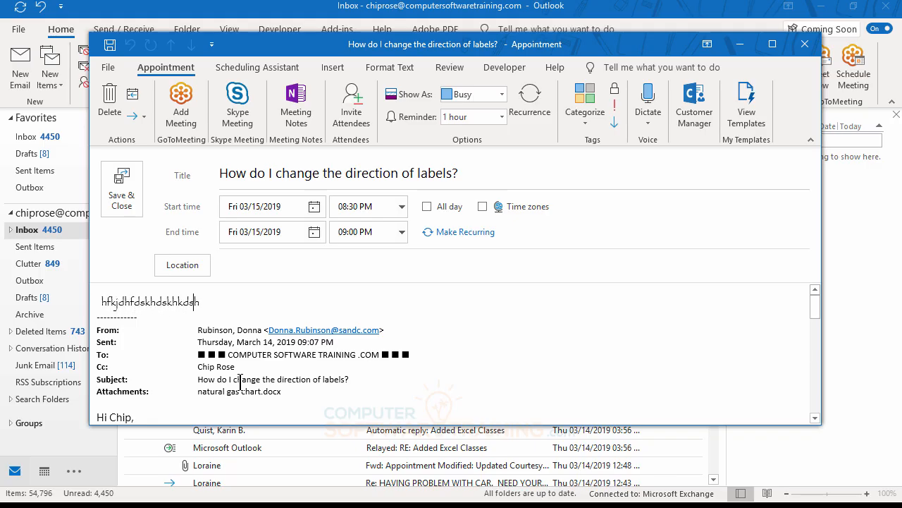
pyautogui.write('fh kdsh fksdh k')
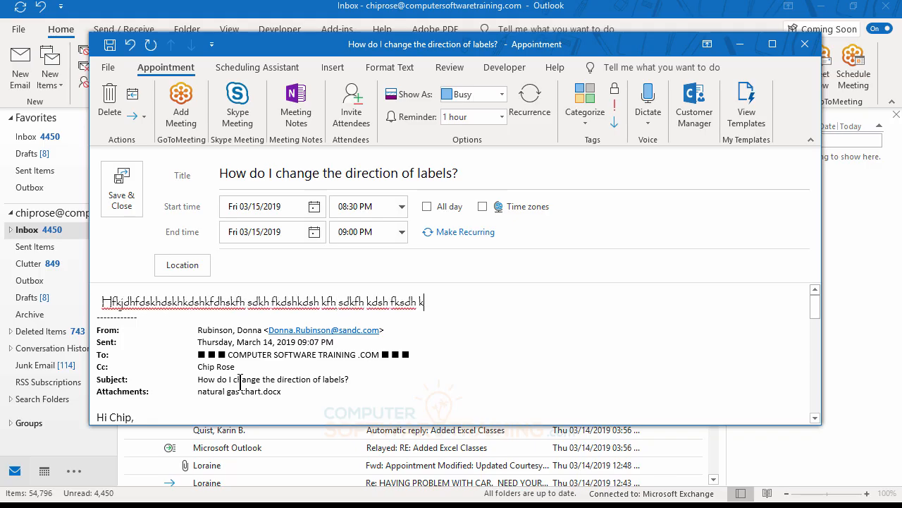
# Schedule the appointment for Thu 03/21/2019 from 10:00 PM to 12:00 AM, a duration of 2 hours
pyautogui.click(314, 207)
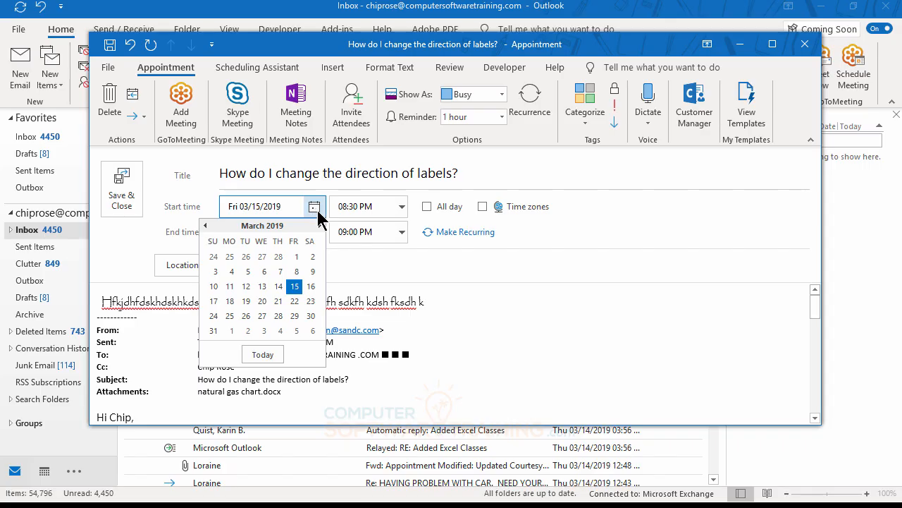
pyautogui.click(279, 300)
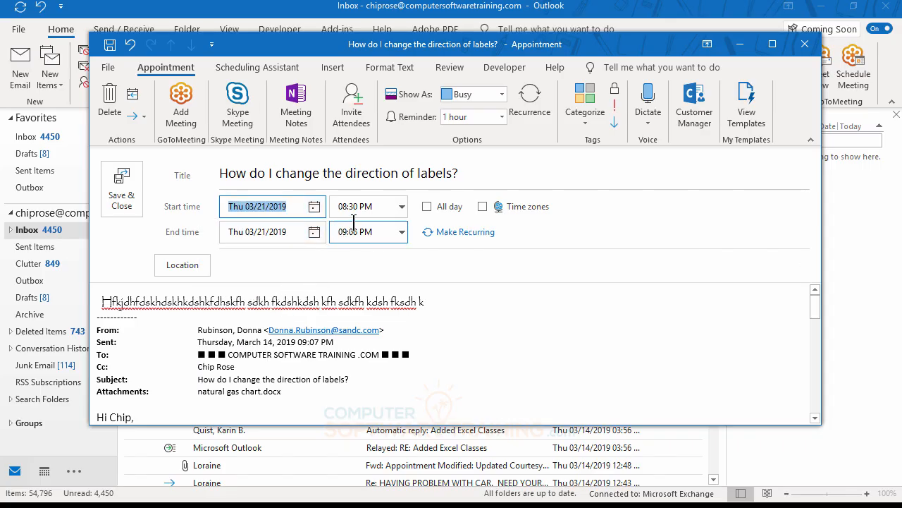
pyautogui.click(402, 205)
pyautogui.click(366, 253)
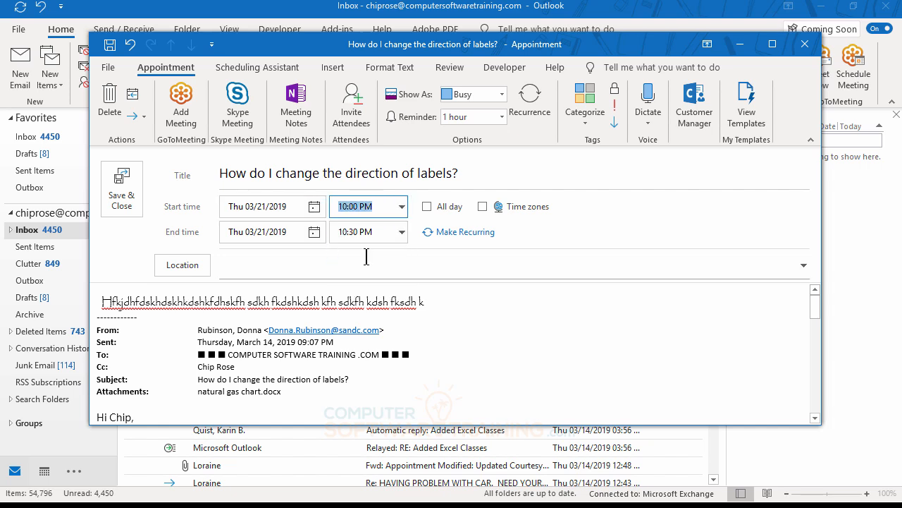
pyautogui.click(402, 231)
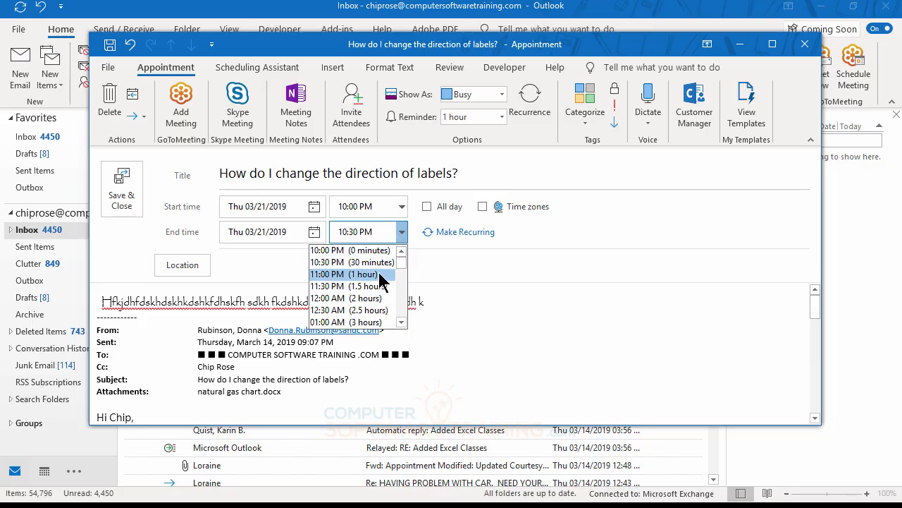
pyautogui.click(374, 299)
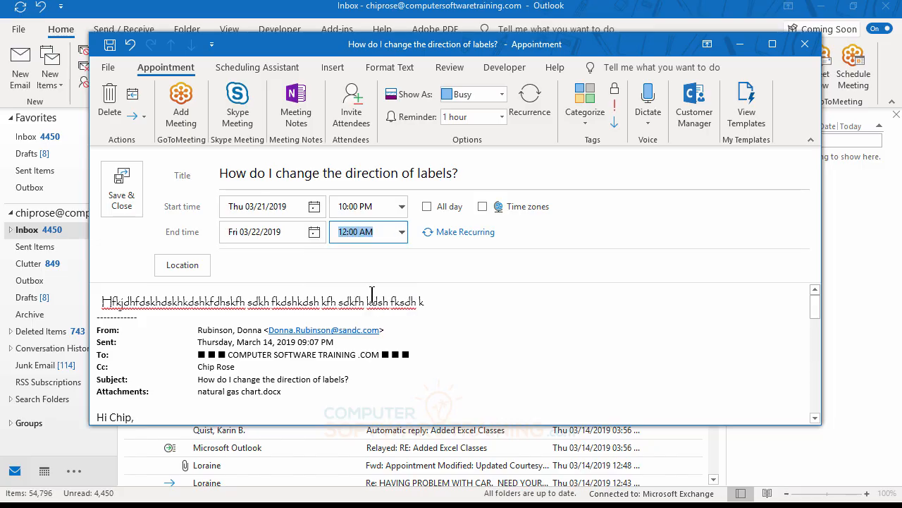
# Set the appointment's start time to 10:00 AM, check the end time choices, and save and close the appointment
pyautogui.click(402, 207)
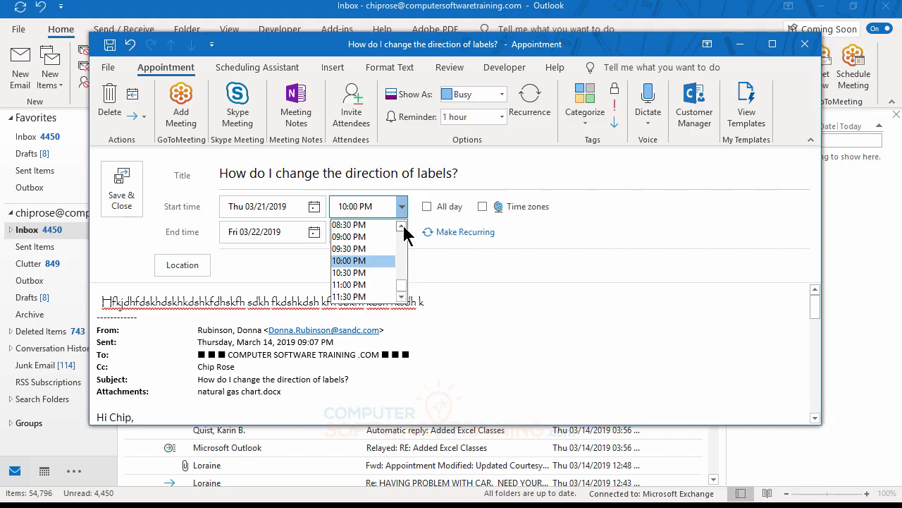
pyautogui.scroll(4, 404, 228)
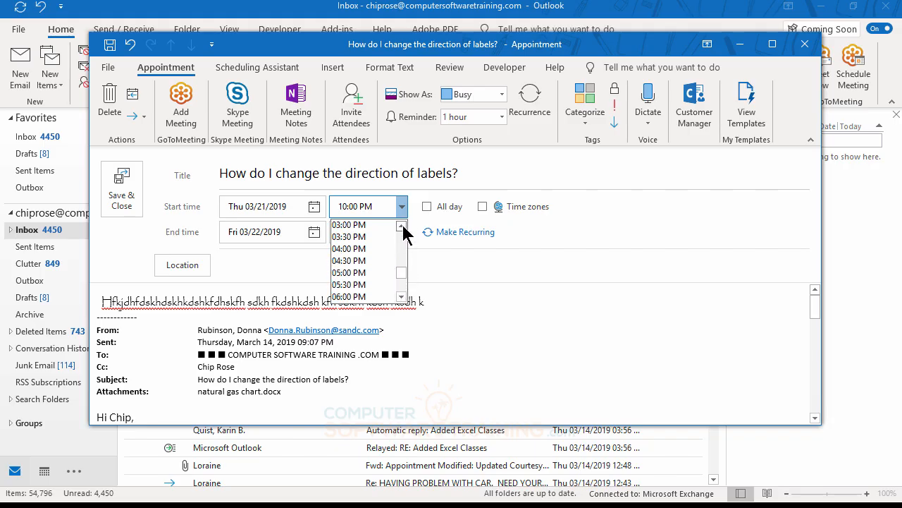
pyautogui.scroll(3, 404, 233)
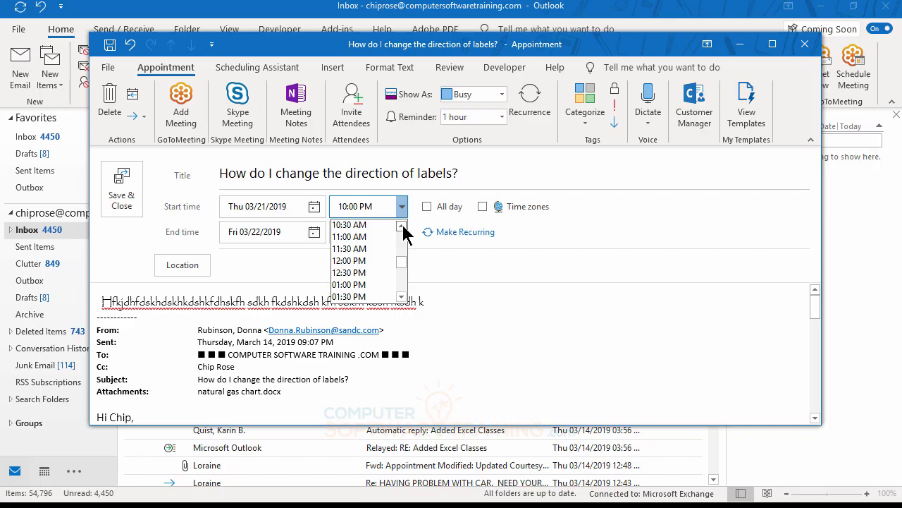
pyautogui.scroll(1, 404, 236)
pyautogui.click(352, 225)
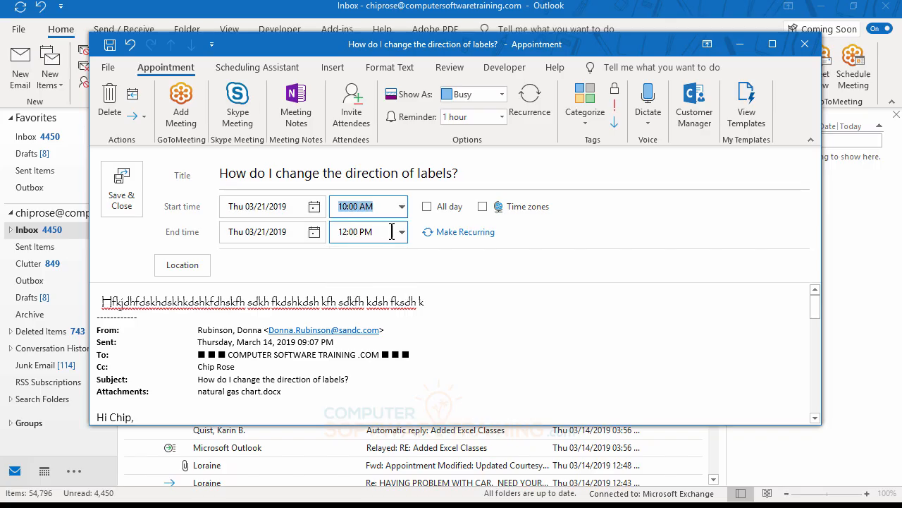
pyautogui.click(402, 232)
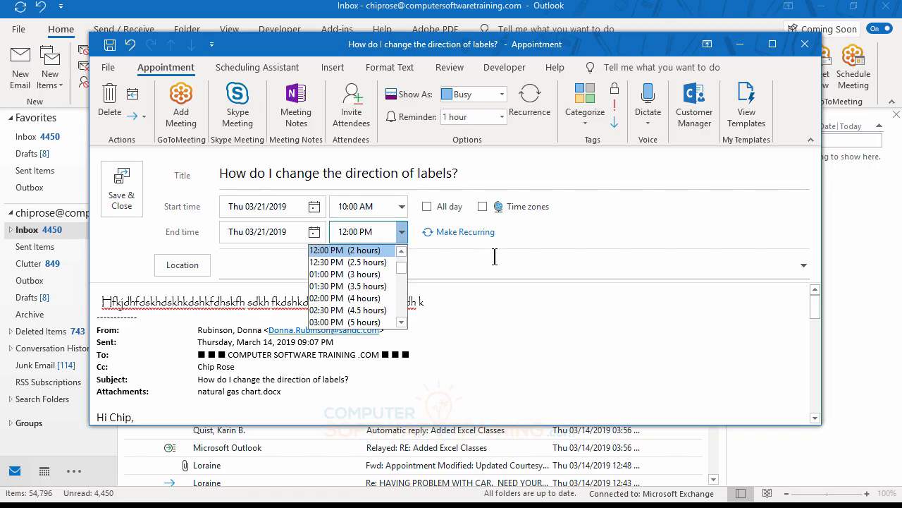
pyautogui.click(533, 238)
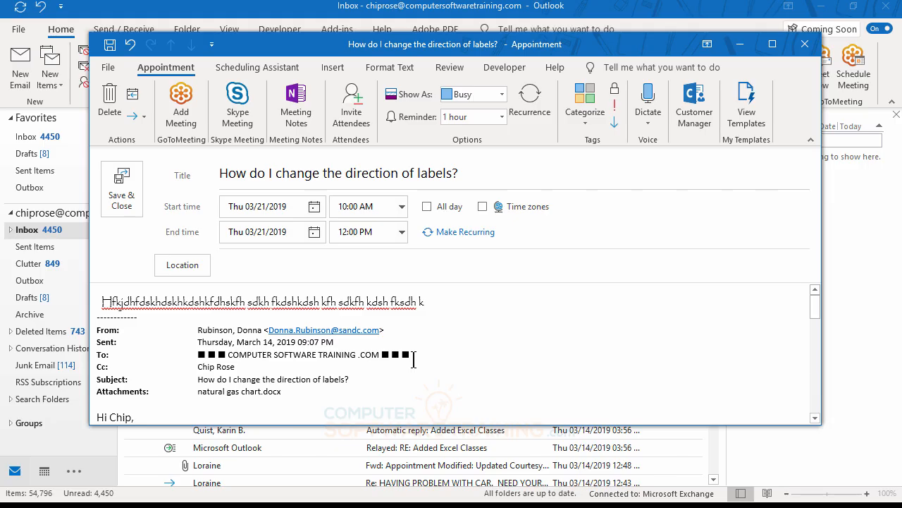
pyautogui.click(120, 187)
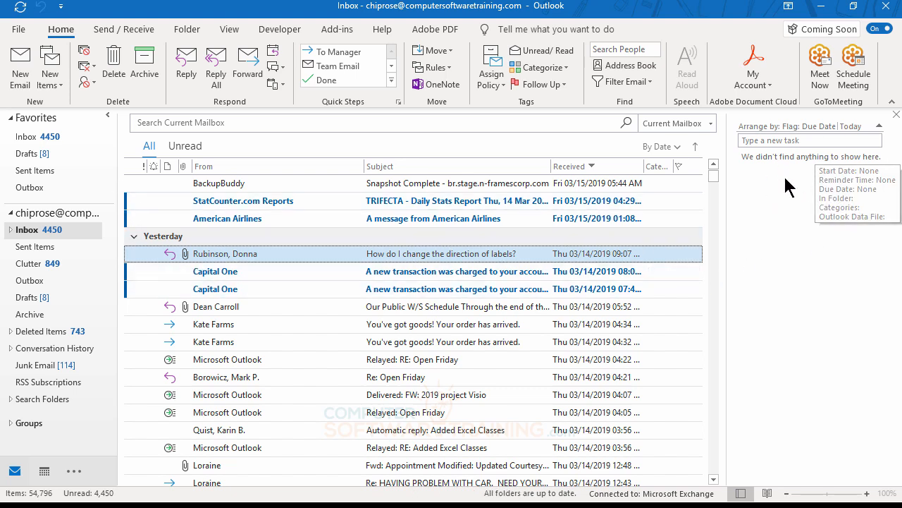
# Show the calendar's week of March 17 - 23, and open Thursday's "How do I change the direction of labels?" appointment to review its details
pyautogui.click(45, 472)
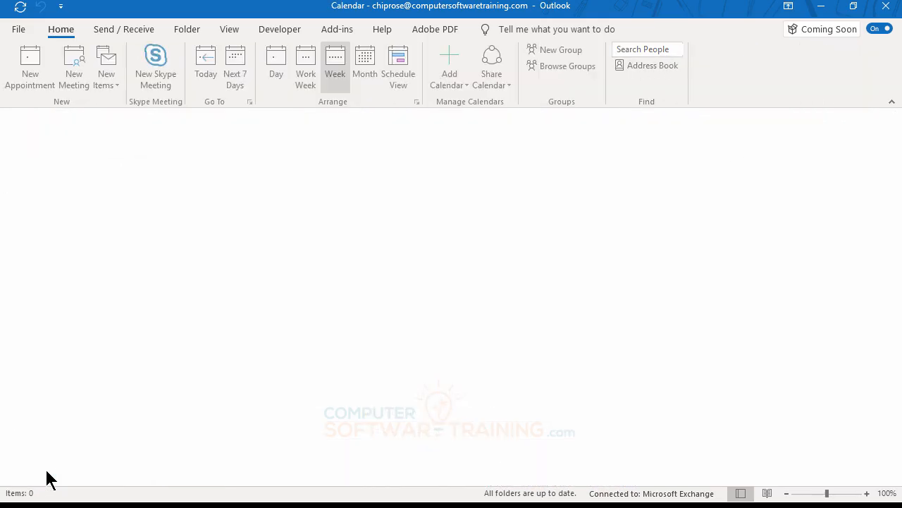
pyautogui.moveTo(50, 476)
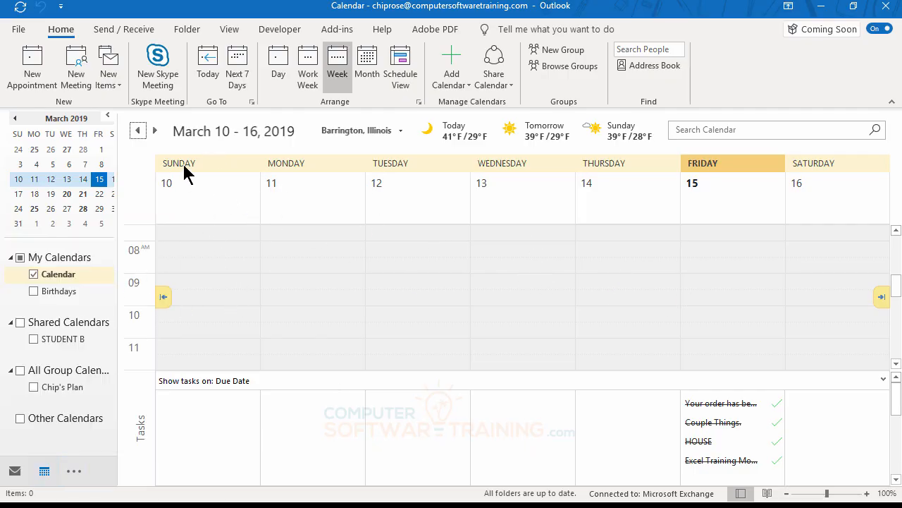
pyautogui.click(155, 130)
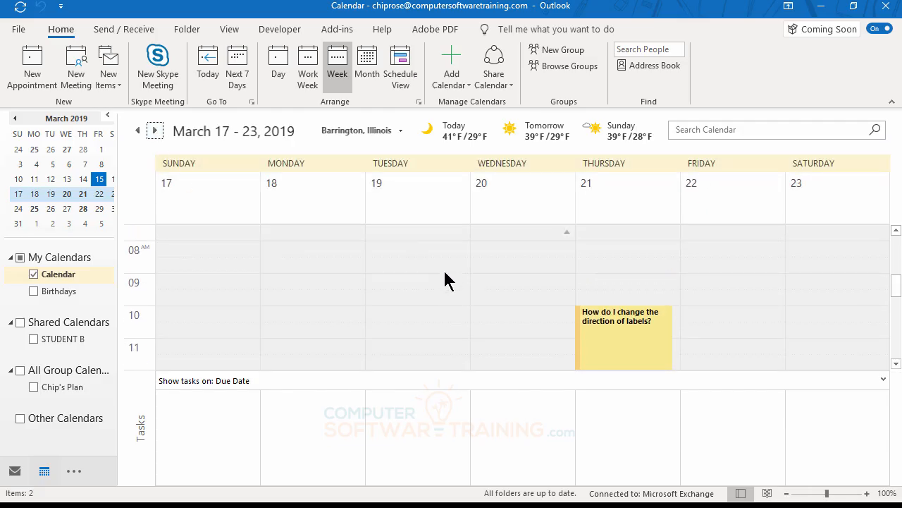
pyautogui.scroll(-1, 445, 278)
pyautogui.moveTo(613, 270)
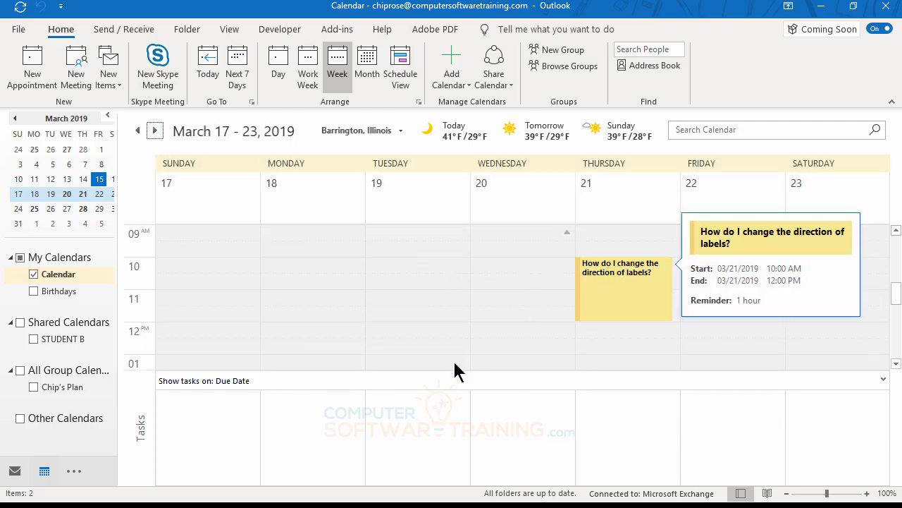
pyautogui.click(599, 268)
pyautogui.doubleClick(598, 267)
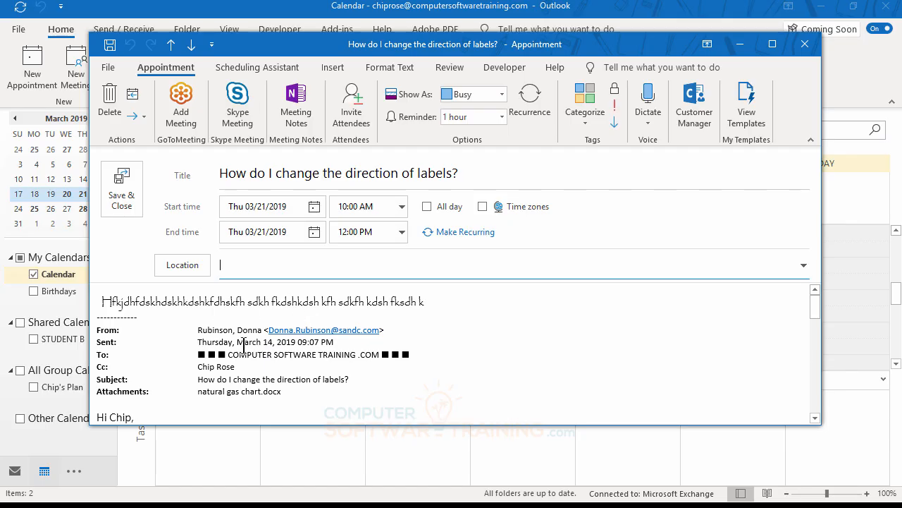
pyautogui.click(806, 45)
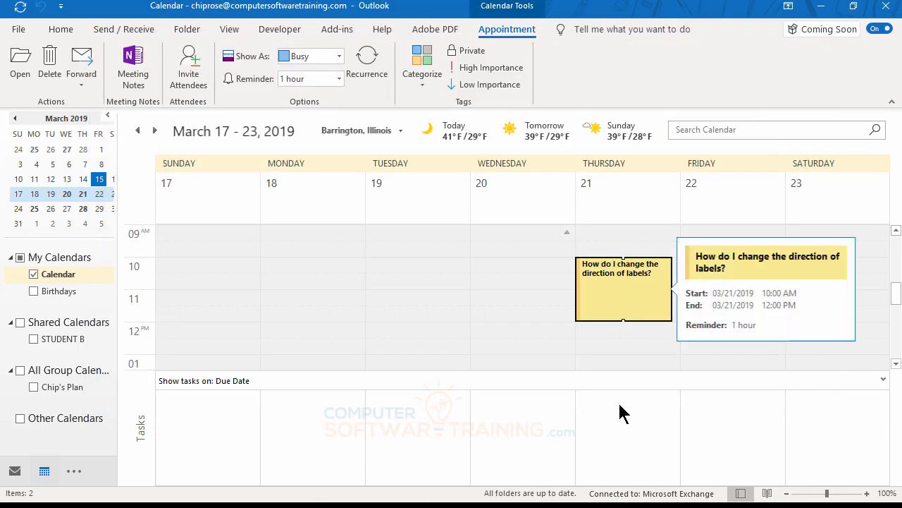
pyautogui.moveTo(625, 317)
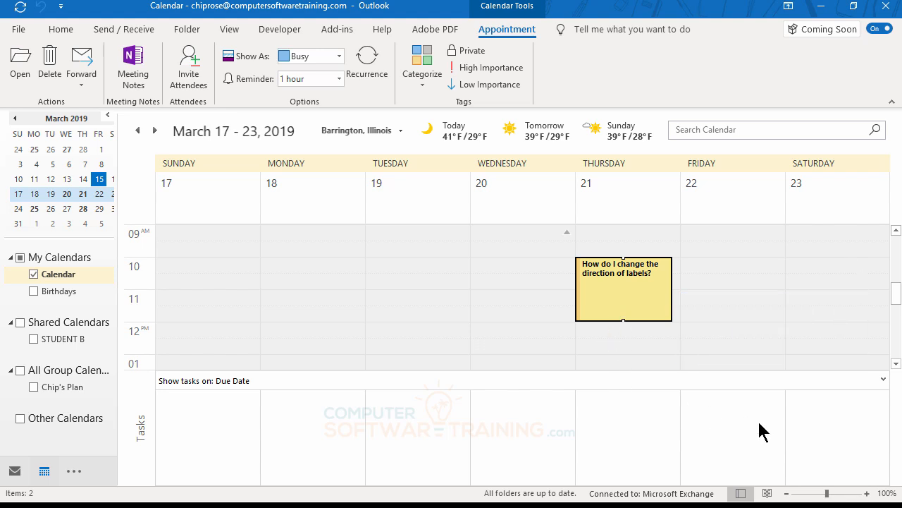
# Set the reminder of Thursday's "How do I change the direction of labels?" appointment to 1 day, and reopen the appointment to check it
pyautogui.moveTo(669, 266)
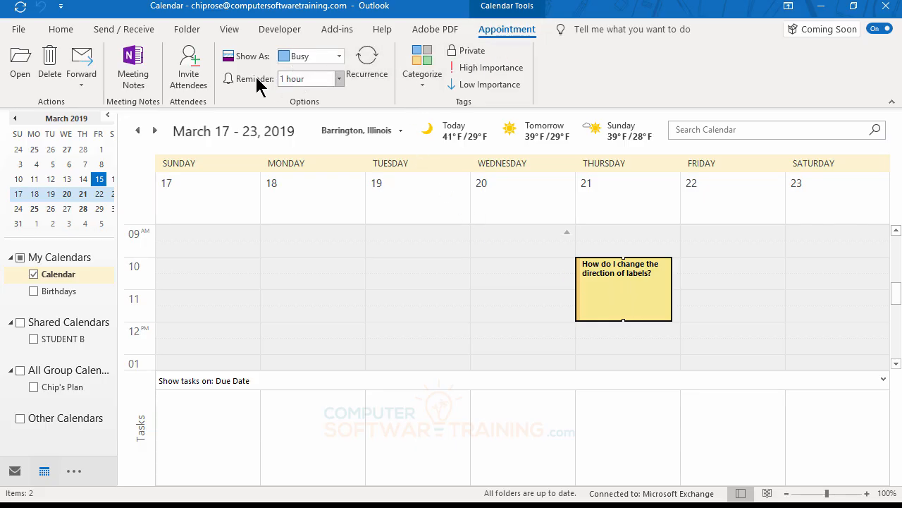
pyautogui.click(339, 78)
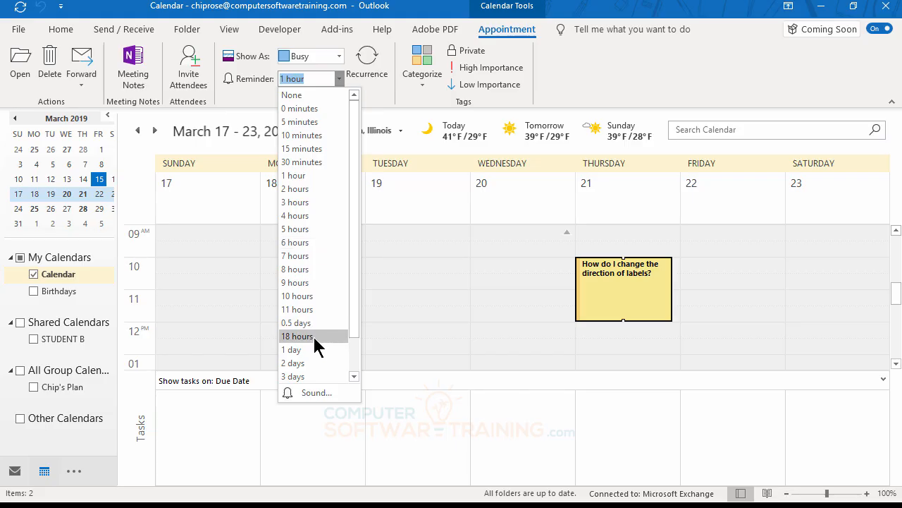
pyautogui.click(308, 350)
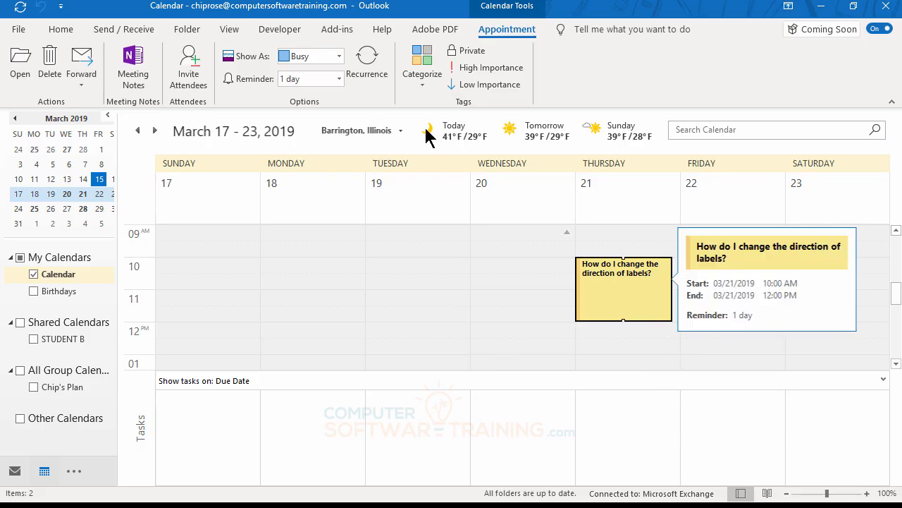
pyautogui.doubleClick(614, 289)
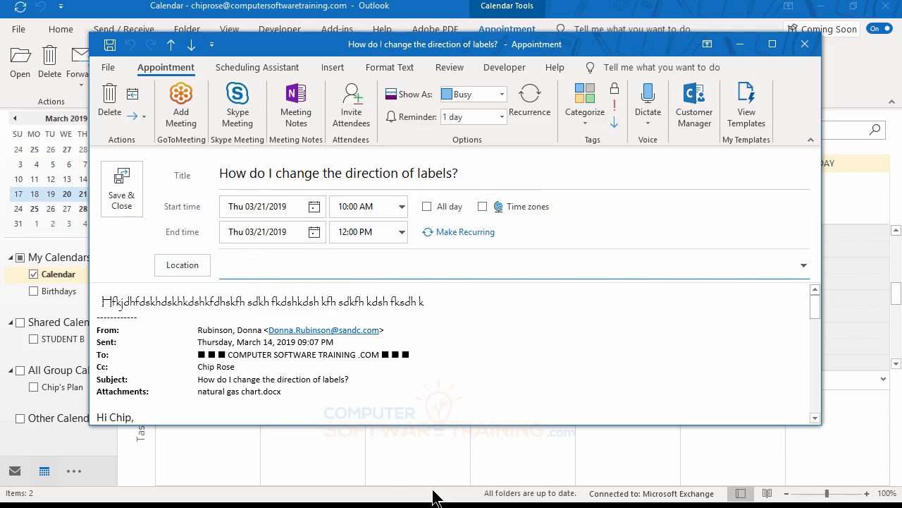
pyautogui.click(805, 44)
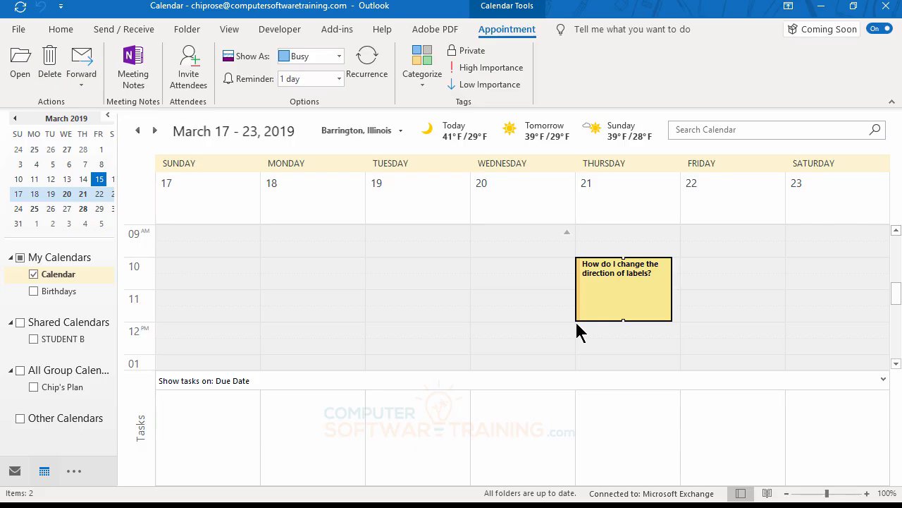
# Return to the mail inbox, open the account's Automatic Replies (Out of Office) settings, and choose to send automatic replies
pyautogui.click(16, 473)
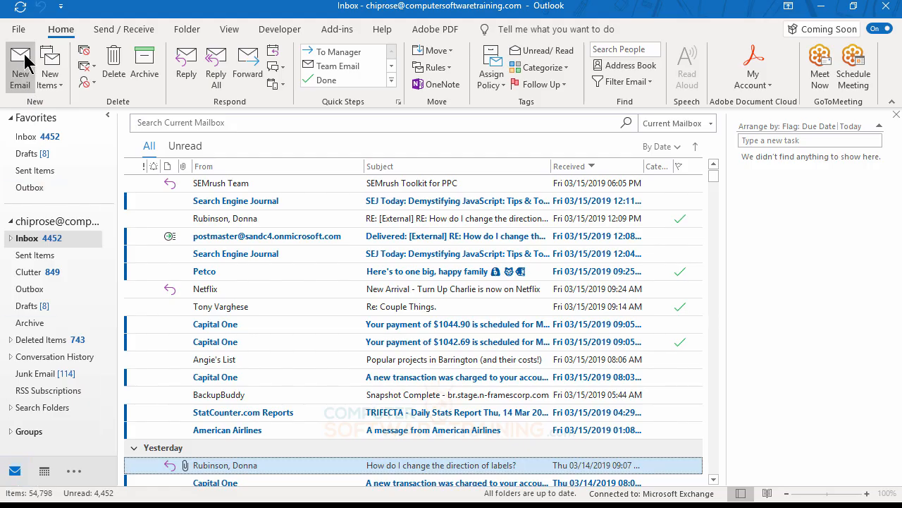
pyautogui.click(19, 31)
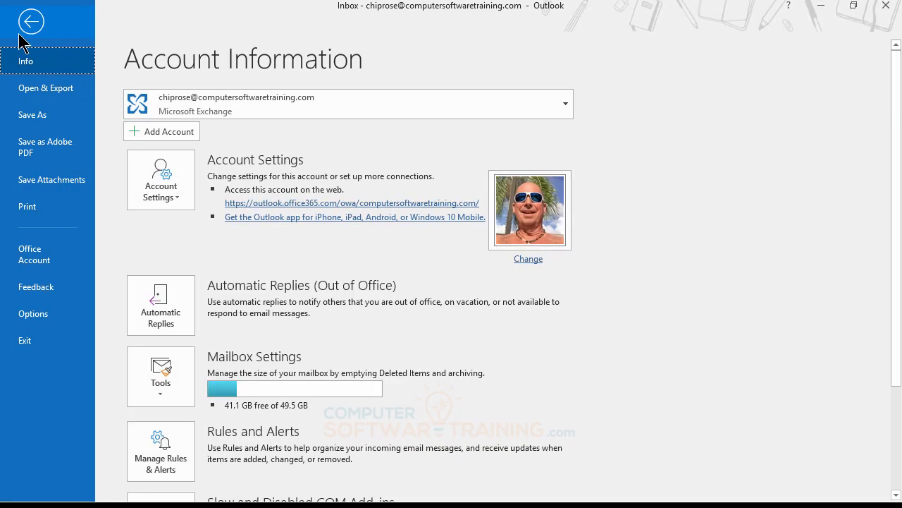
pyautogui.click(165, 303)
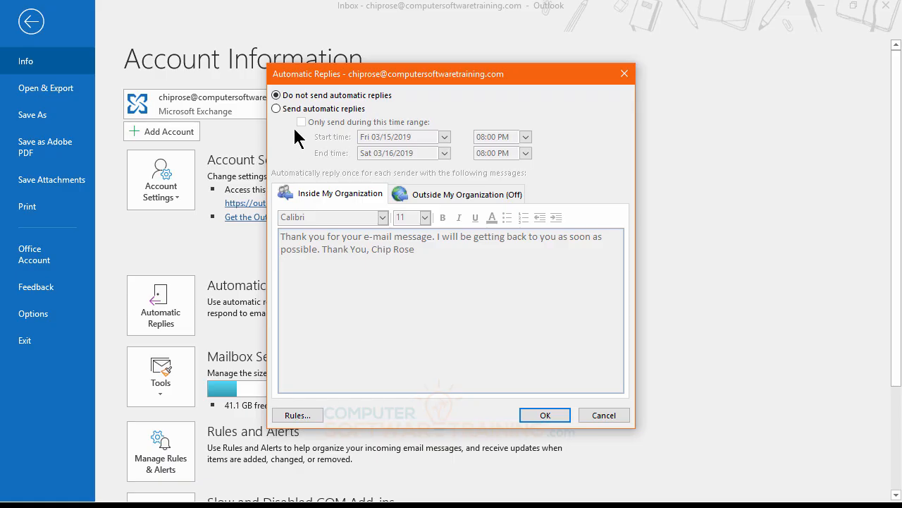
pyautogui.click(276, 110)
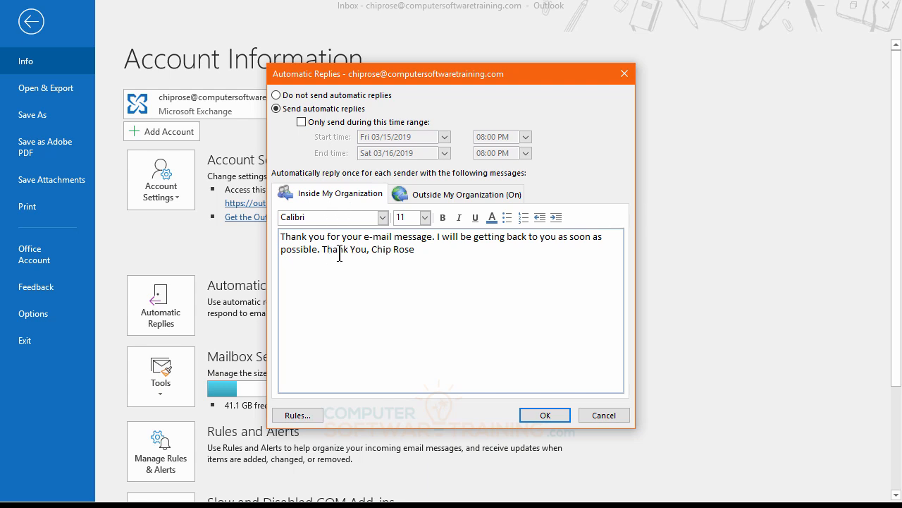
# Compare the automatic reply messages and options for senders inside and outside the organization
pyautogui.click(446, 198)
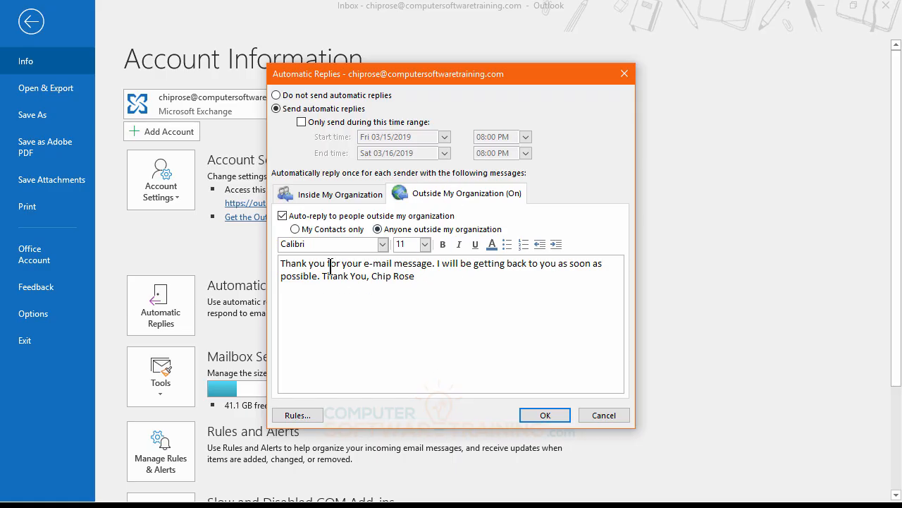
pyautogui.click(384, 313)
pyautogui.click(326, 194)
pyautogui.click(440, 194)
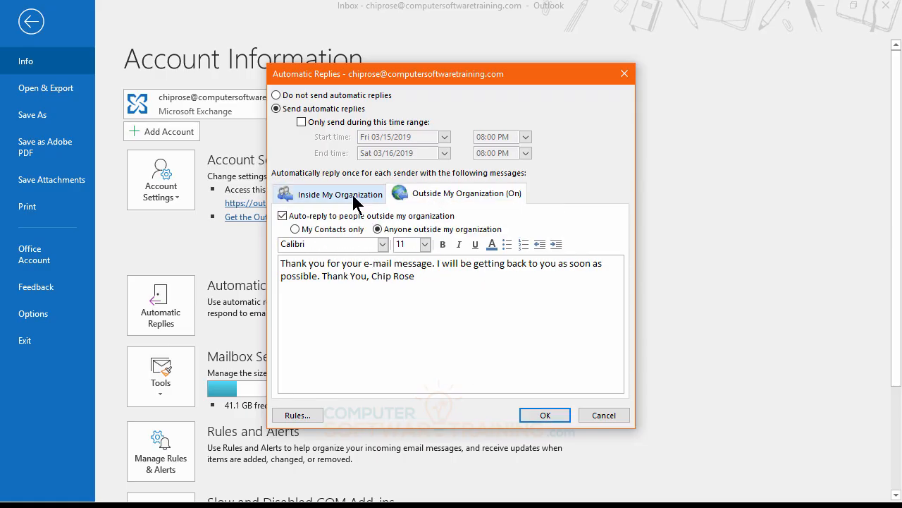
pyautogui.click(350, 196)
pyautogui.click(459, 195)
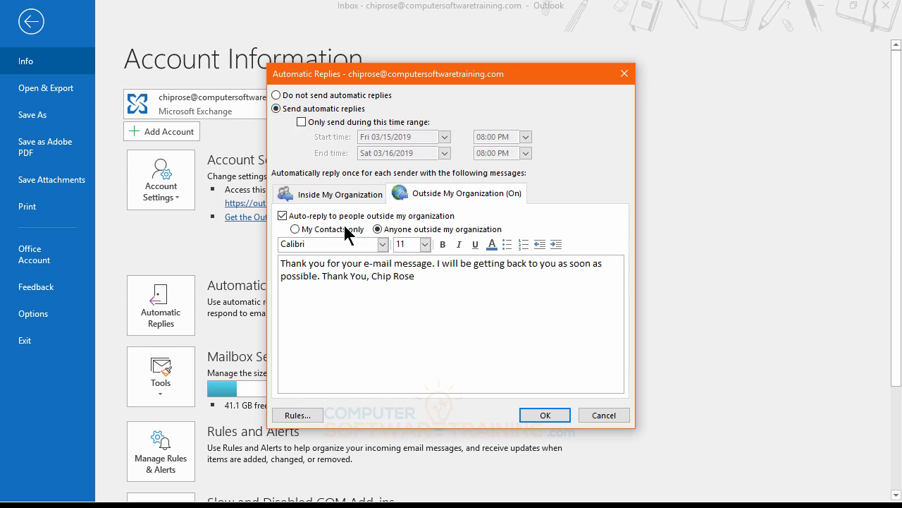
pyautogui.click(332, 201)
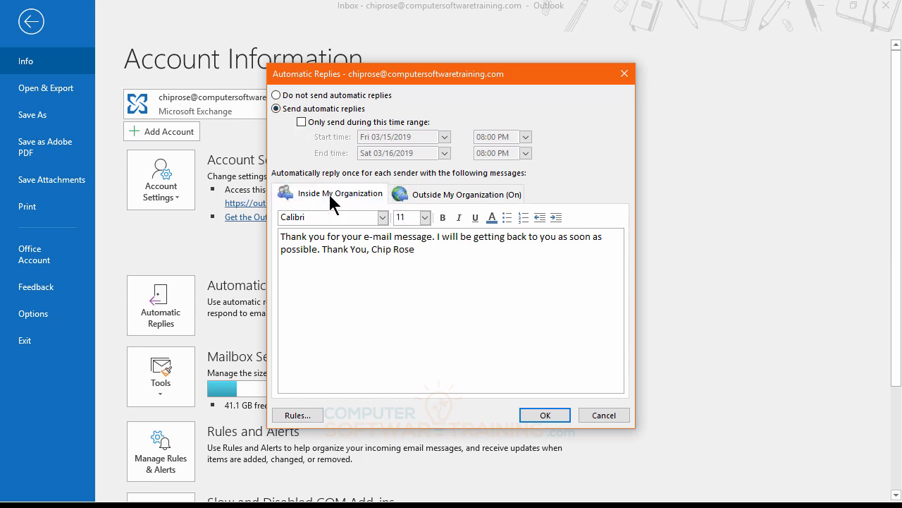
# Limit automatic replies to Fri 03/15/2019 08:00 PM through Sat 03/16/2019 08:00 PM, apply the settings, and return to the inbox
pyautogui.click(301, 122)
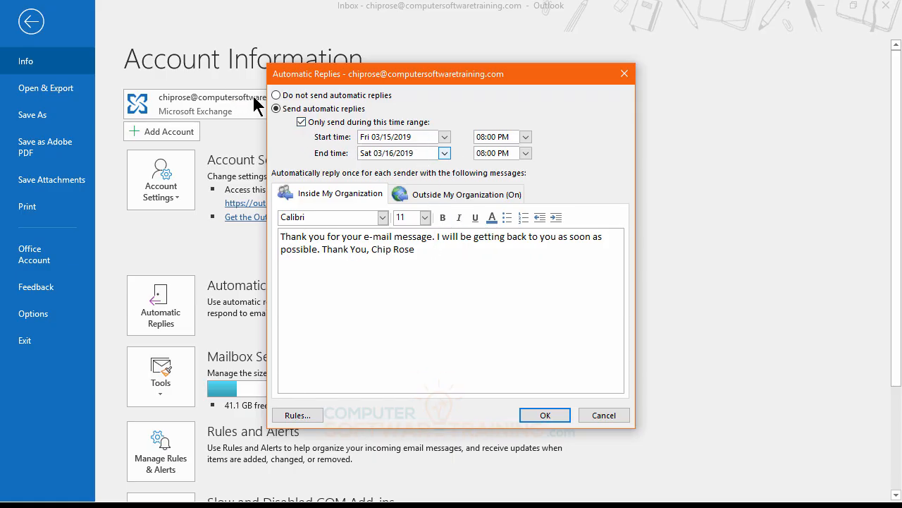
pyautogui.click(276, 95)
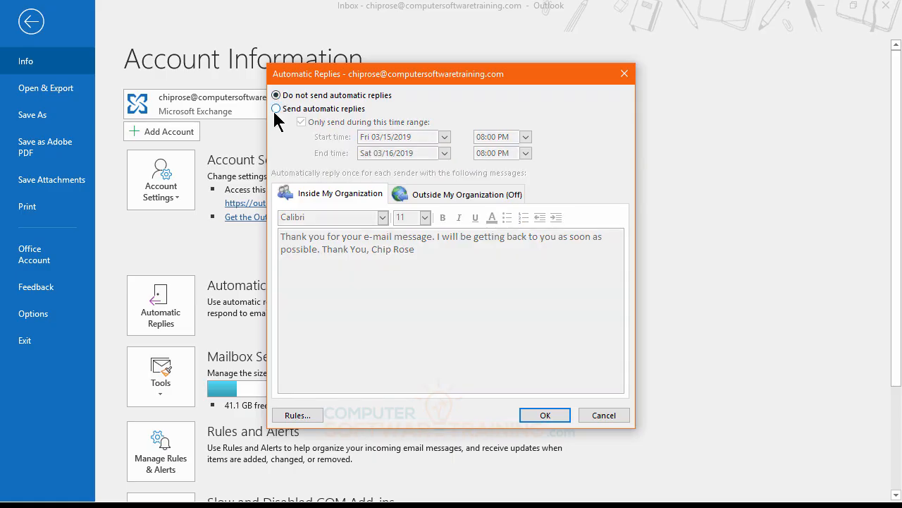
pyautogui.click(276, 109)
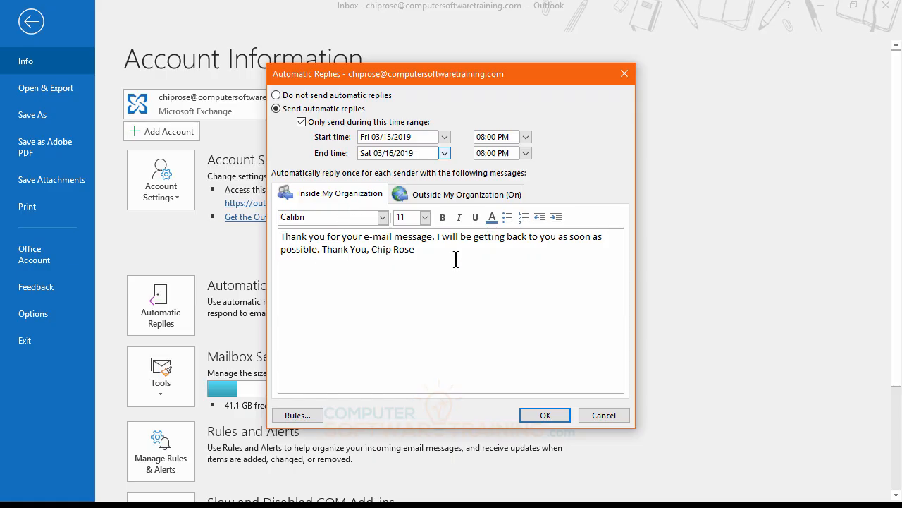
pyautogui.click(432, 194)
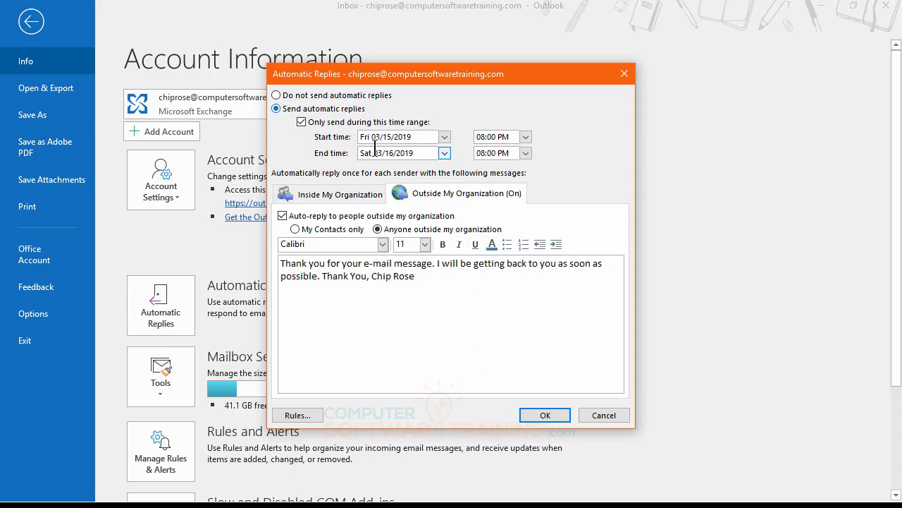
pyautogui.click(545, 414)
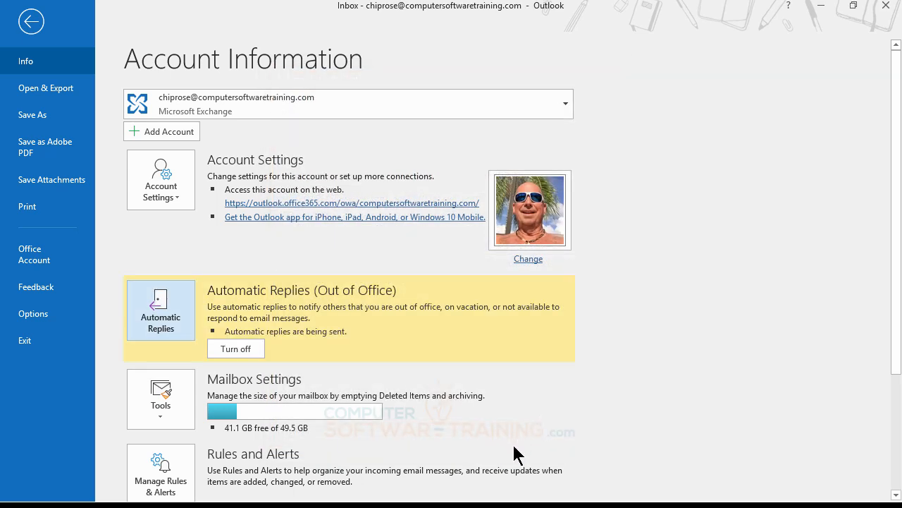
pyautogui.click(33, 23)
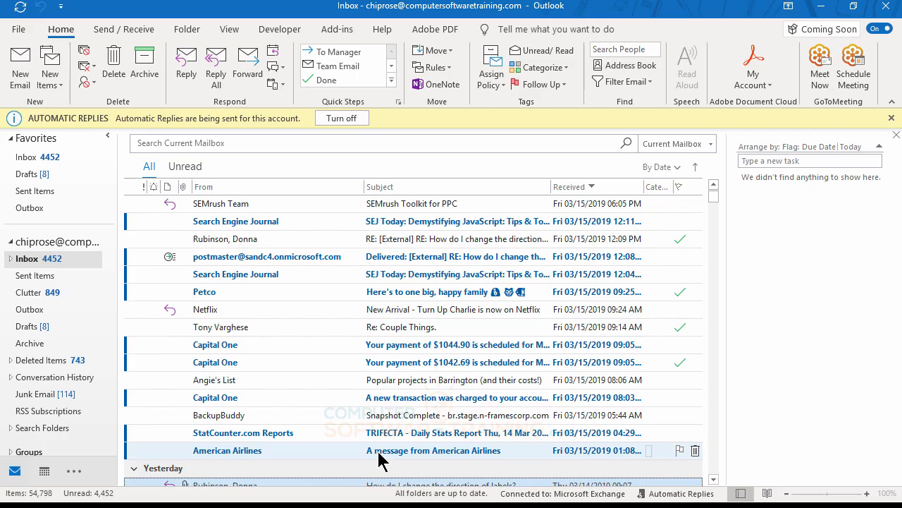
# Turn off automatic replies from the inbox, check the Automatic Replies settings without changing them, and return to the inbox
pyautogui.click(341, 119)
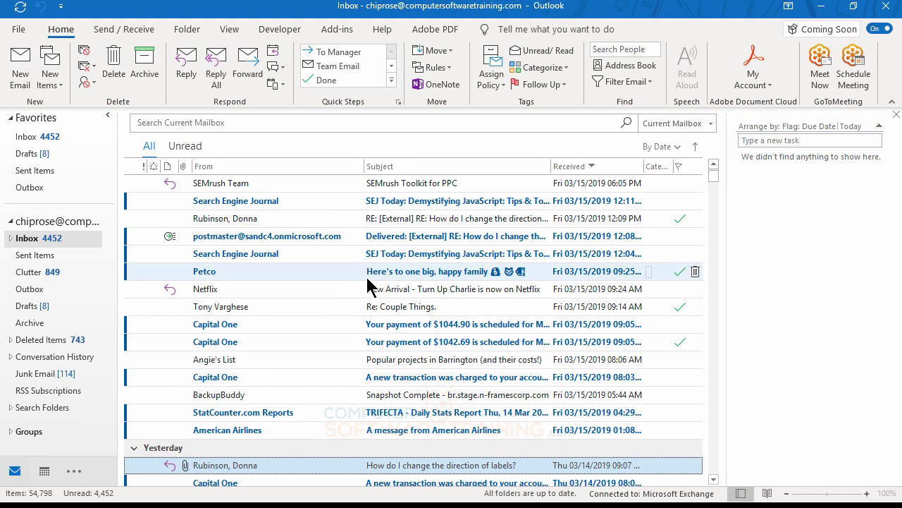
pyautogui.click(20, 29)
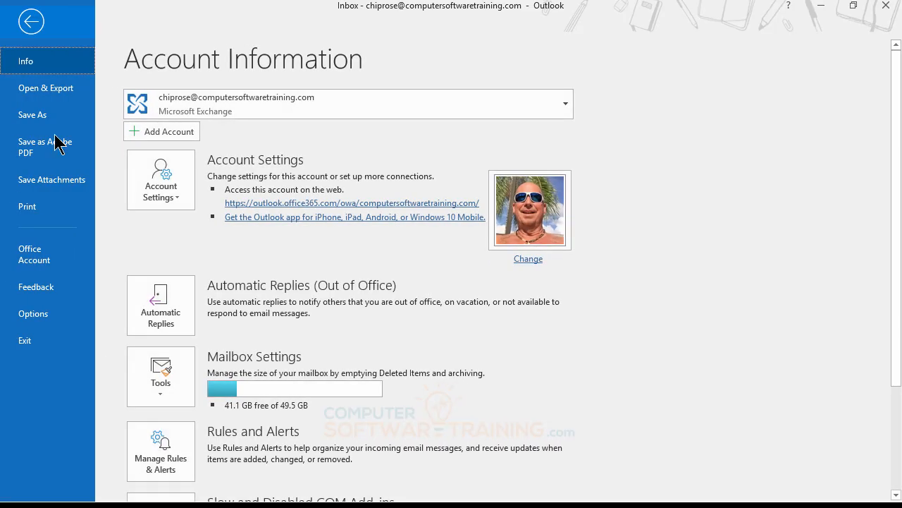
pyautogui.click(161, 308)
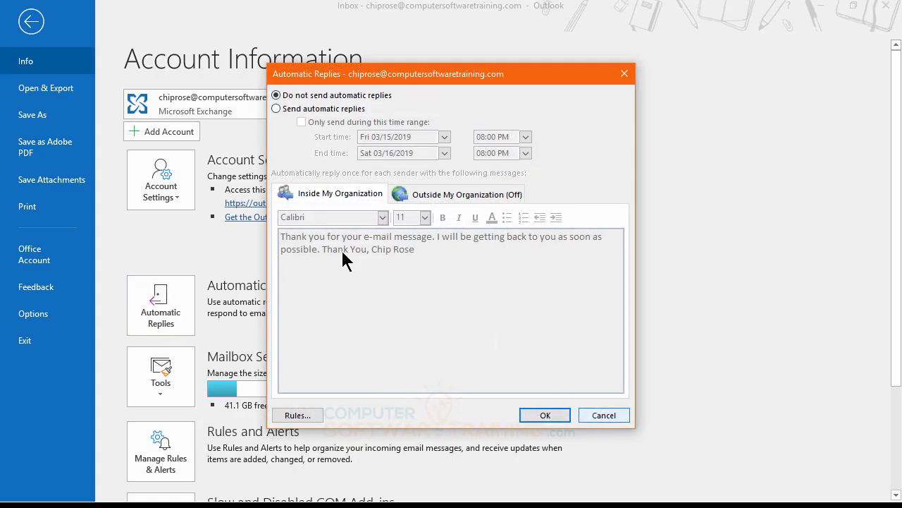
pyautogui.click(601, 418)
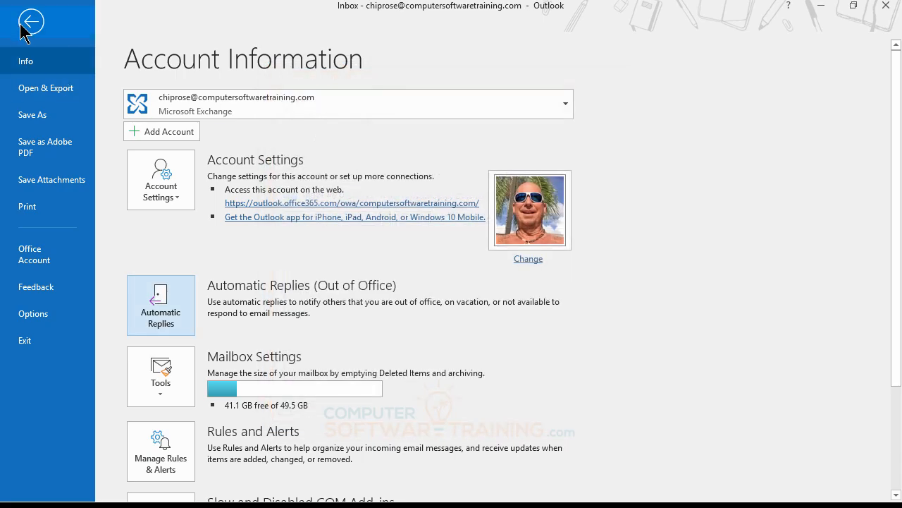
pyautogui.click(31, 26)
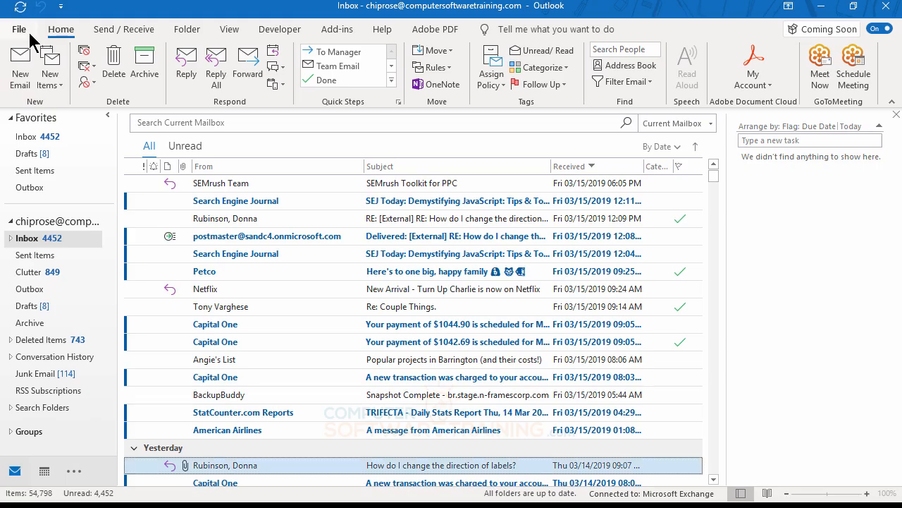